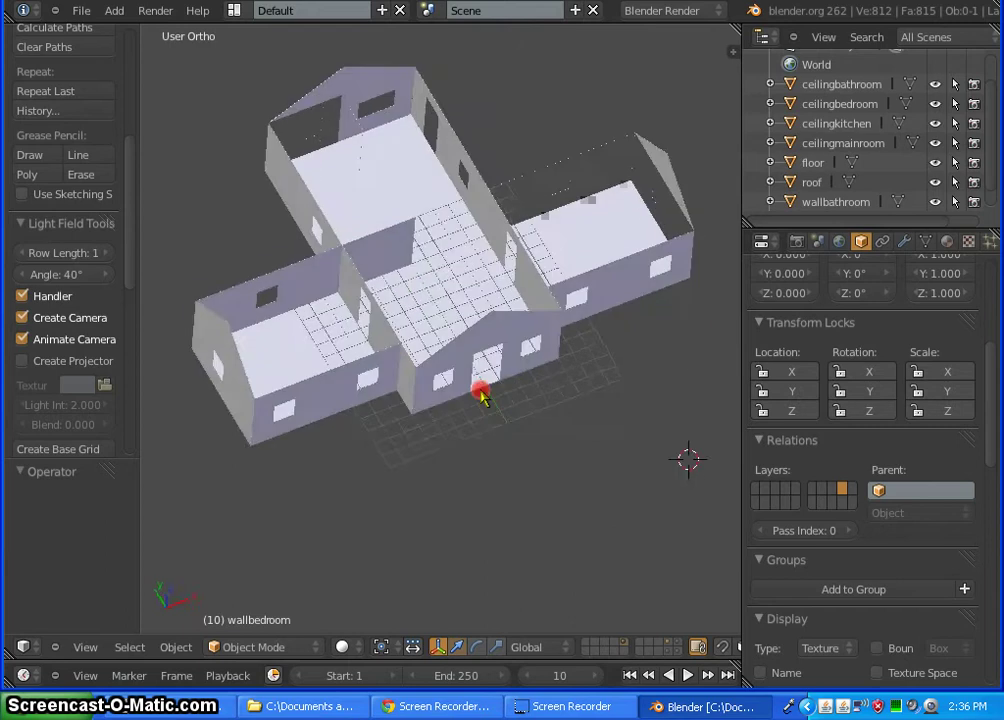
Select the floor object that contains the house walls and switch it to Edit Mode
right_click(419, 294)
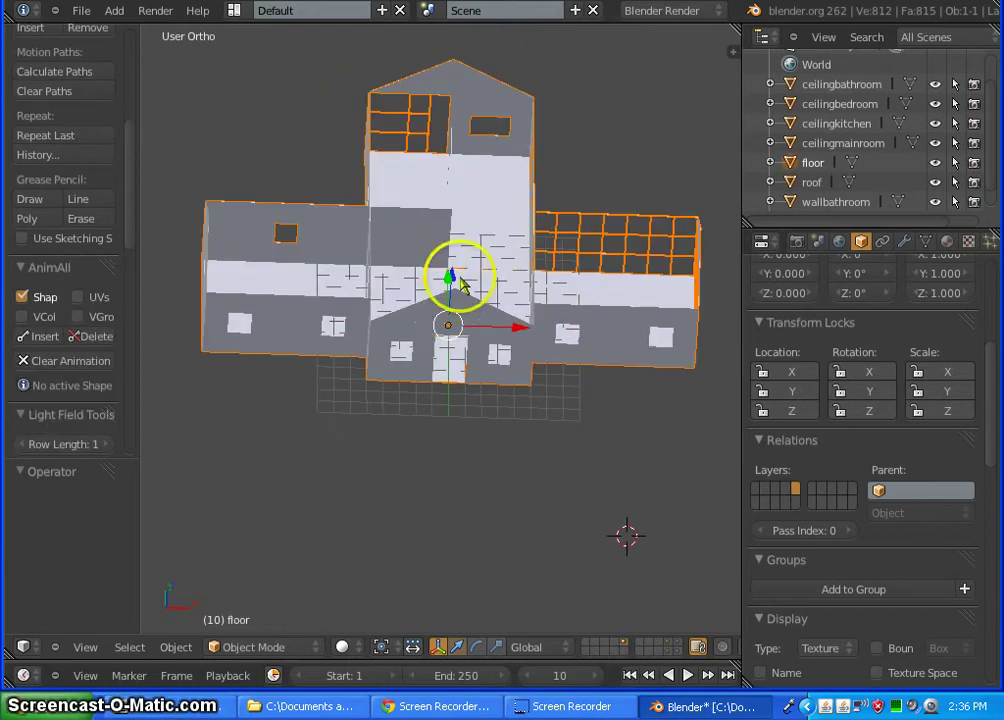
middle_drag(460, 283, 437, 370)
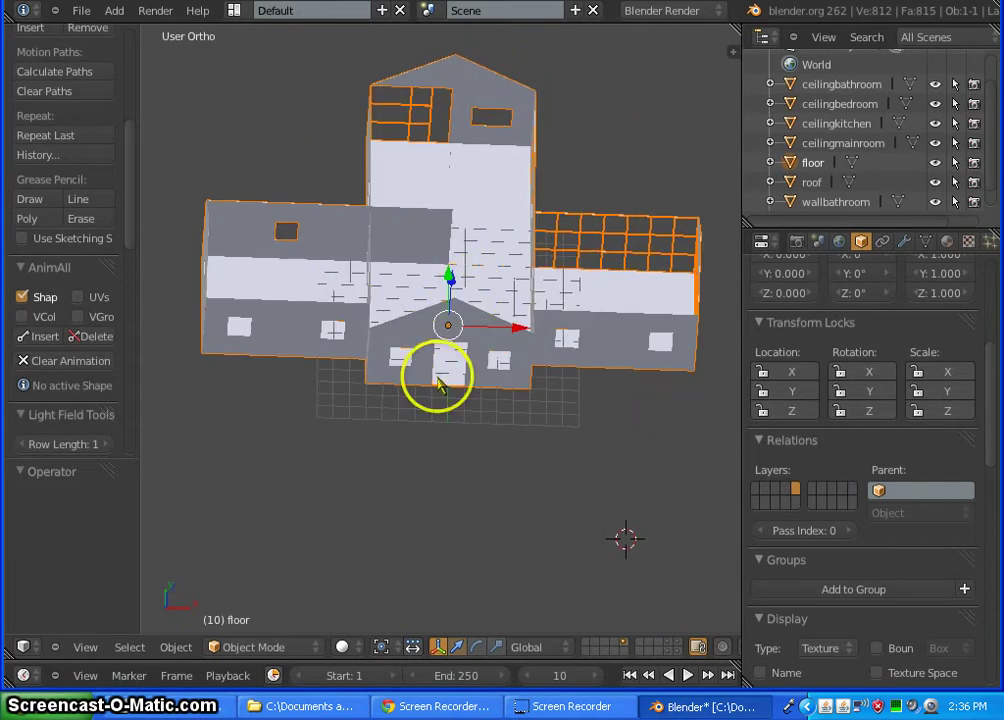
click(294, 650)
click(294, 607)
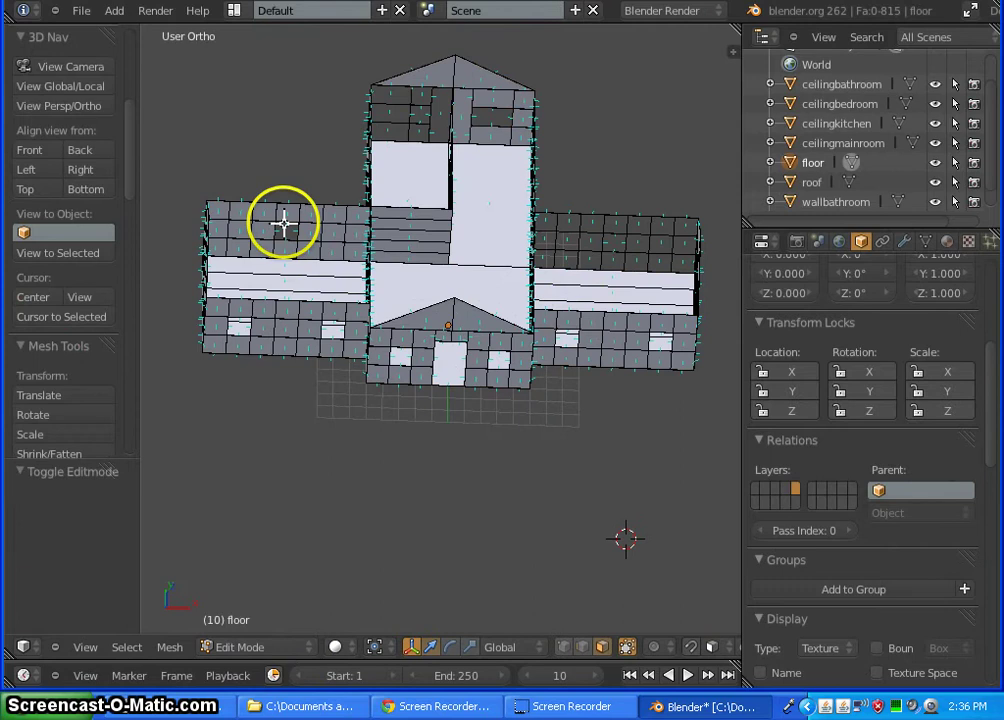
Select the six faces in the two columns nearest the main building on the left wing's back wall
mouse_move(455, 408)
middle_down()
mouse_move(441, 433)
mouse_move(247, 417)
mouse_move(215, 468)
mouse_move(408, 393)
mouse_move(511, 379)
mouse_move(459, 406)
middle_up()
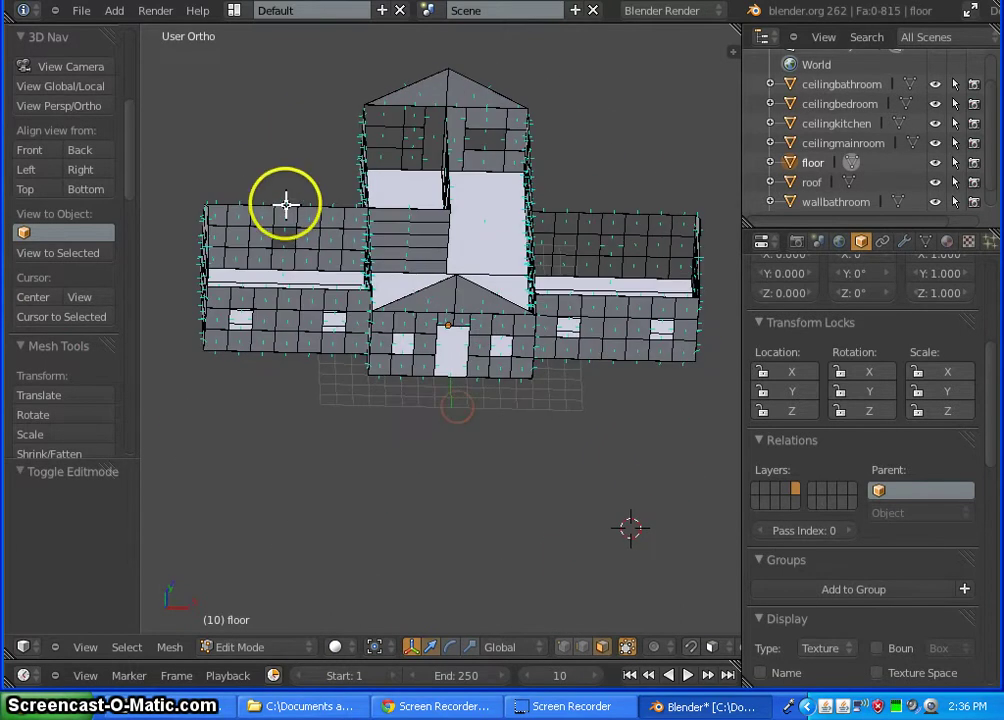
scroll(394, 248, up, 6)
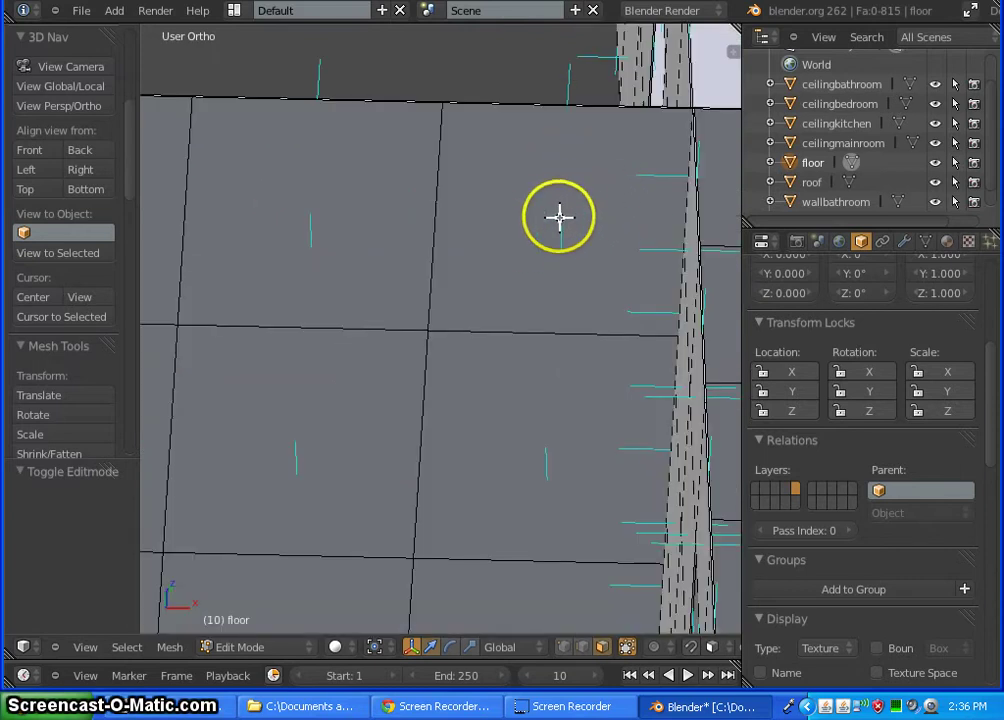
right_click(559, 216)
shift+right_click(540, 447)
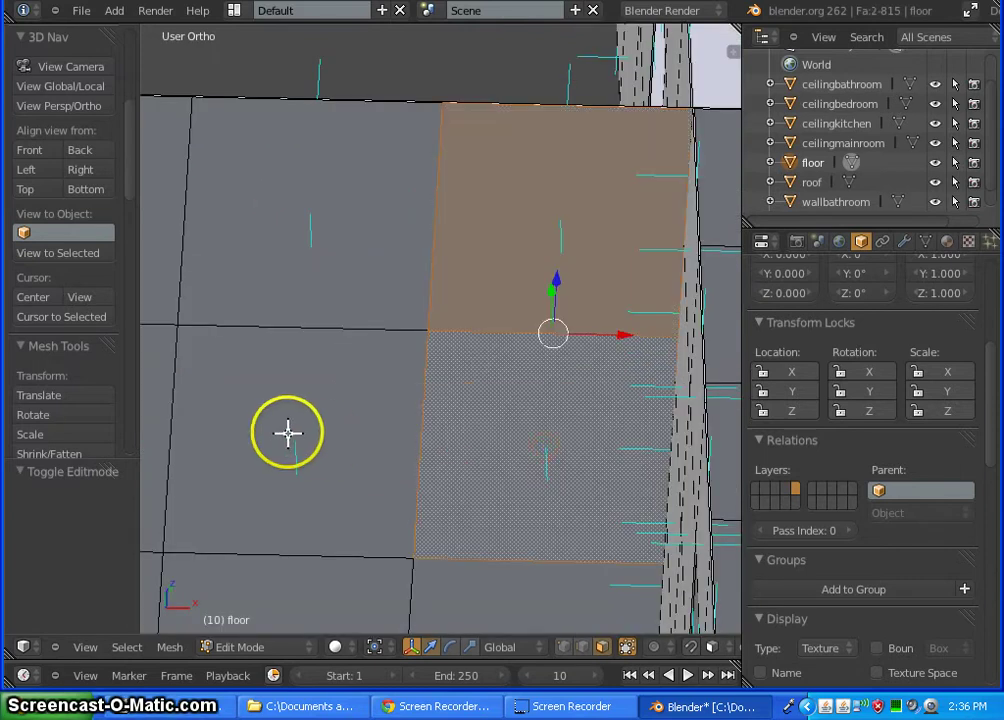
shift+right_click(290, 440)
shift+right_click(307, 213)
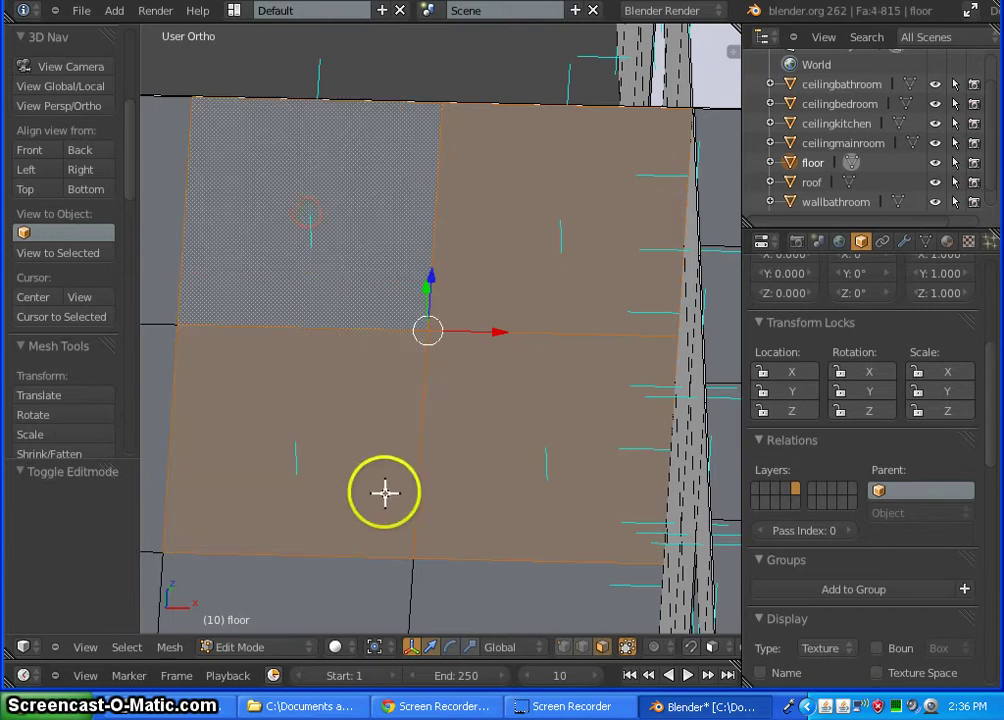
shift+scroll(509, 325, down, 6)
shift+right_click(575, 337)
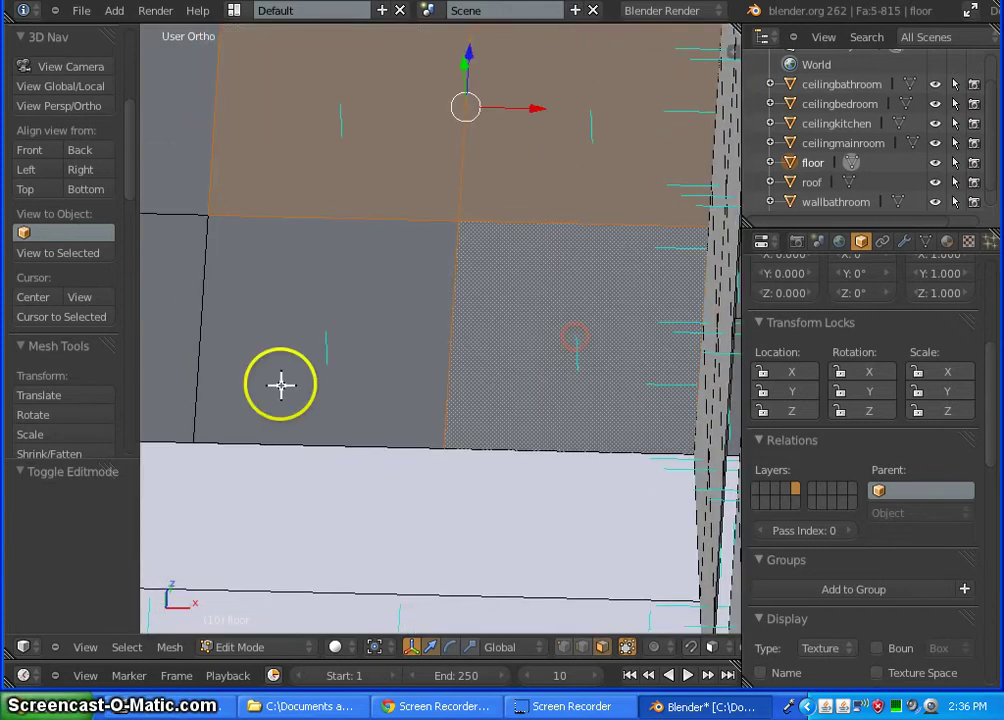
shift+right_click(324, 330)
Add the back wall's third column of faces and the faces above and below its window opening to the selection
ctrl+scroll(231, 316, up, 8)
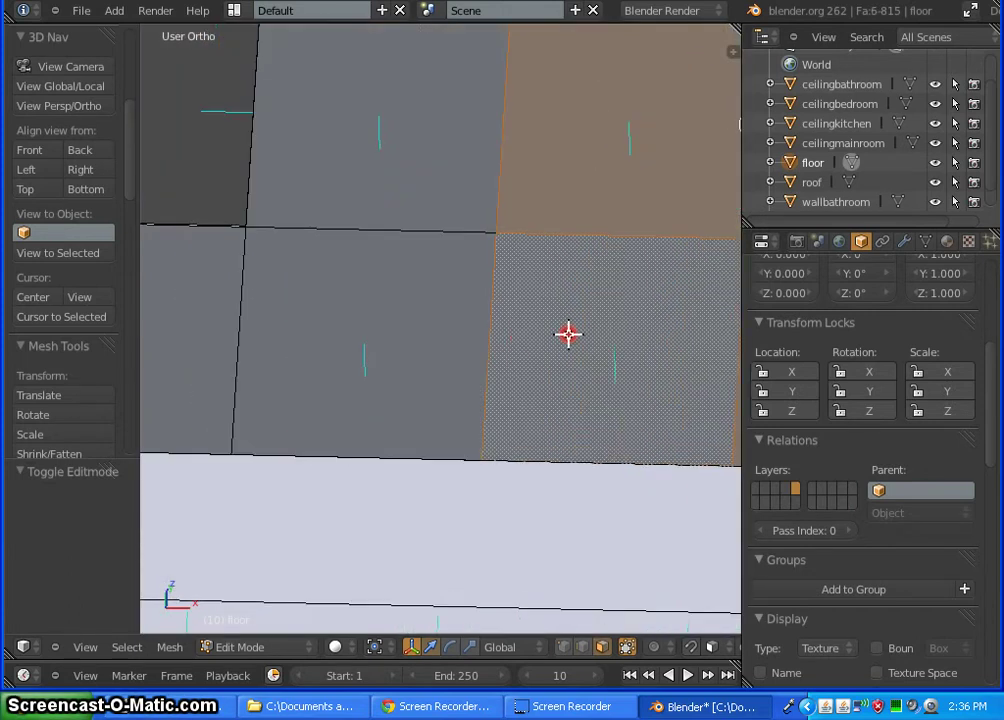
shift+right_click(430, 328)
shift+right_click(445, 333)
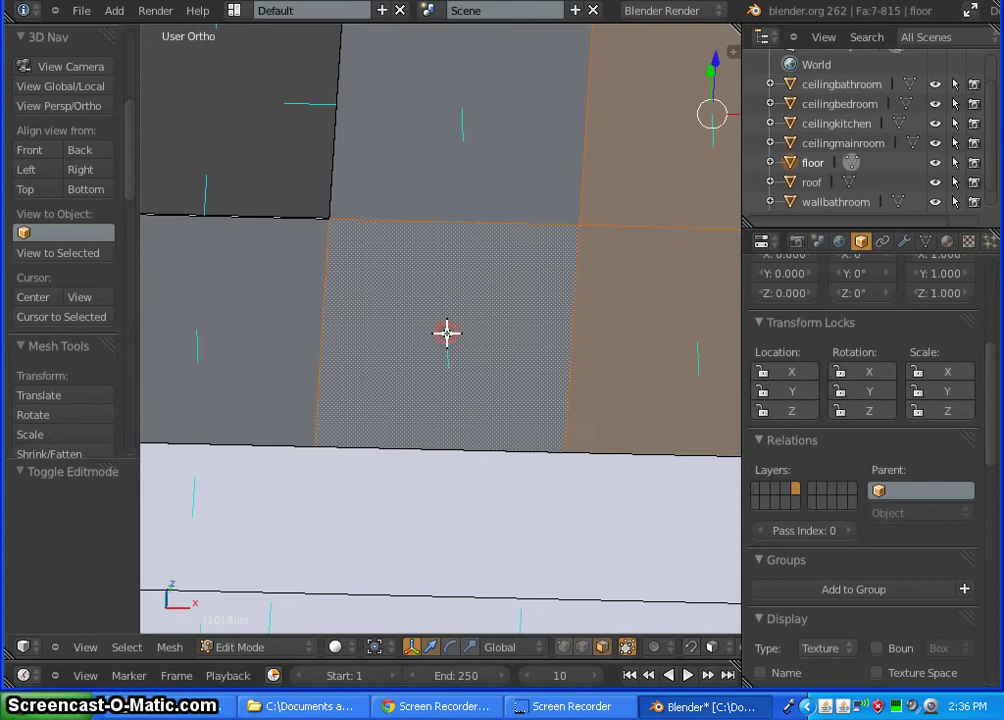
shift+right_click(459, 108)
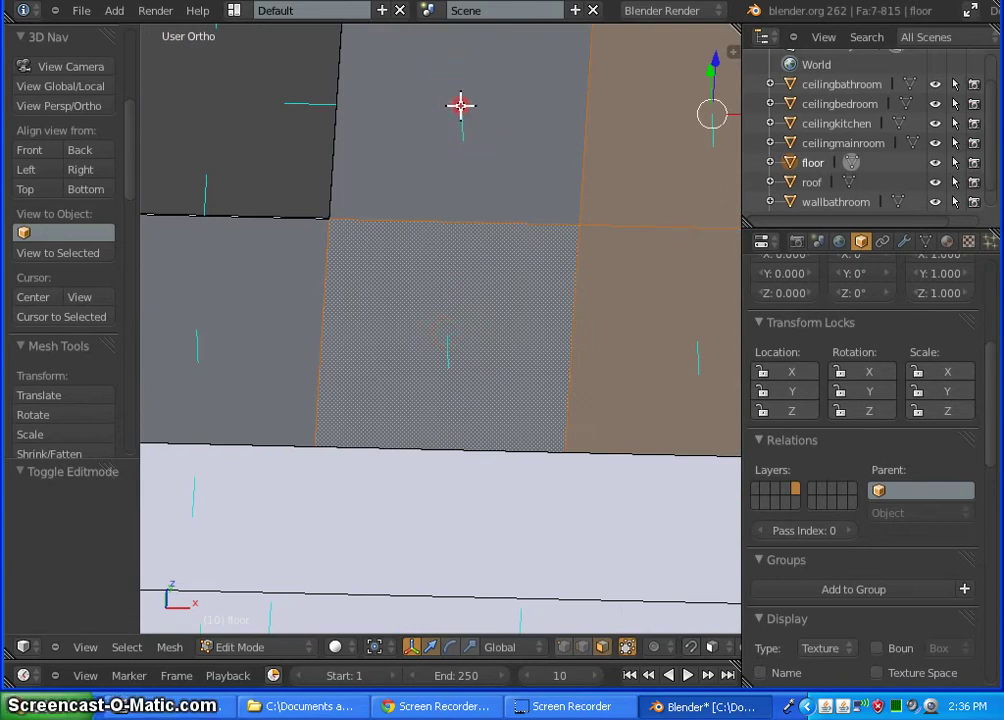
shift+right_click(196, 329)
click(397, 157)
shift+middle_drag(397, 157, 423, 570)
shift+right_click(494, 325)
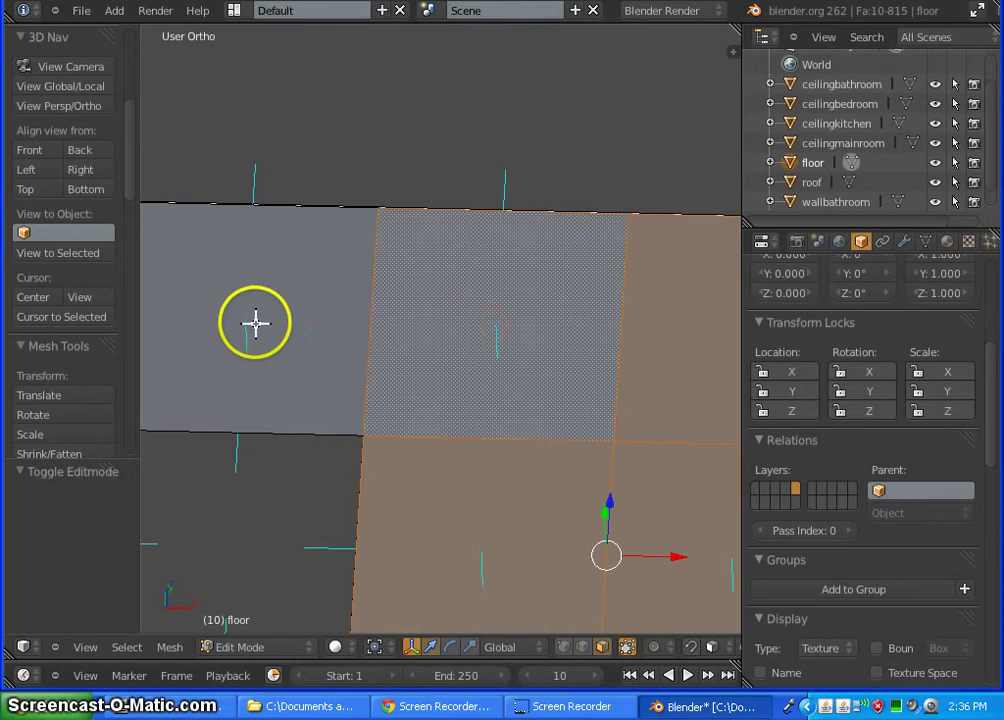
shift+right_click(240, 350)
Extend the selection with all six faces of the two columns just beyond the back wall's window opening
shift+middle_drag(233, 372, 283, 345)
shift+middle_drag(706, 100, 748, 211)
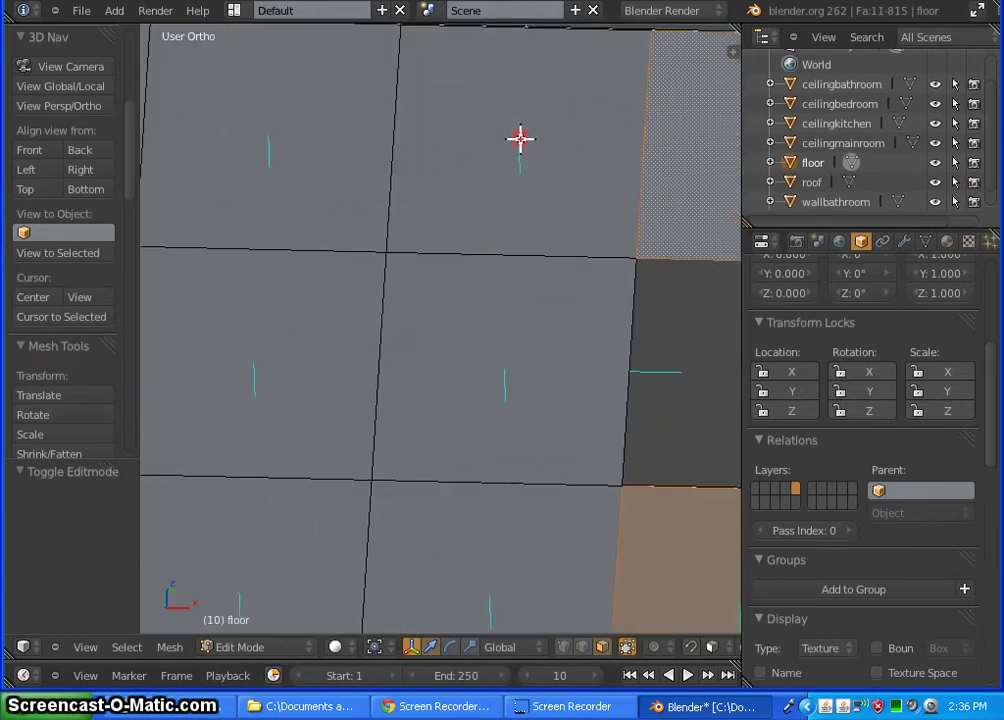
shift+right_click(520, 138)
shift+right_click(265, 134)
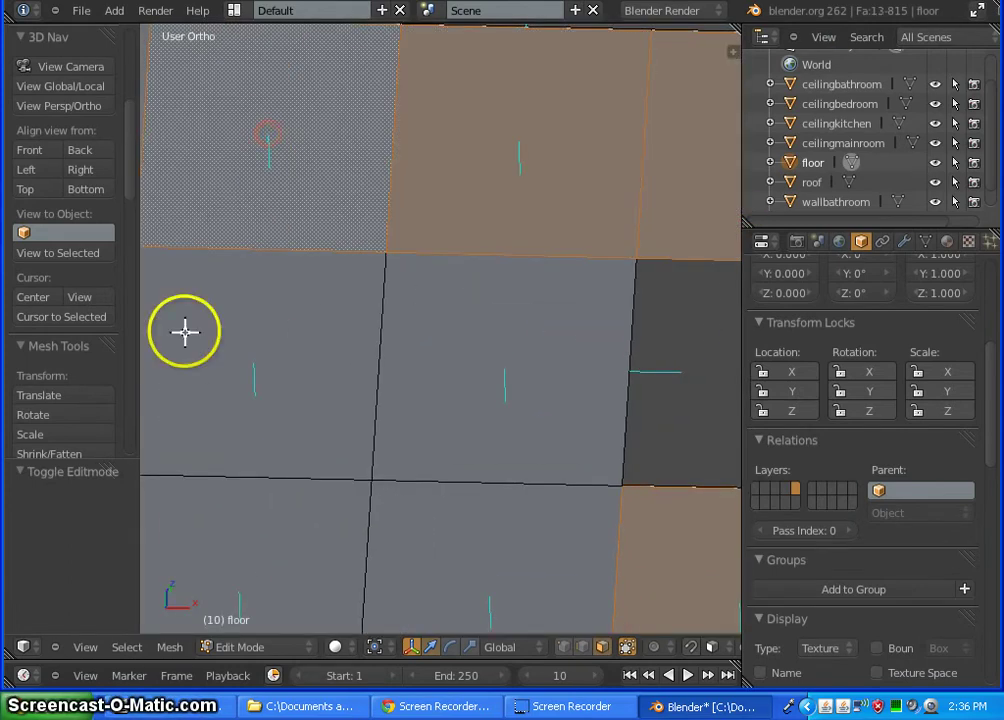
shift+right_click(251, 363)
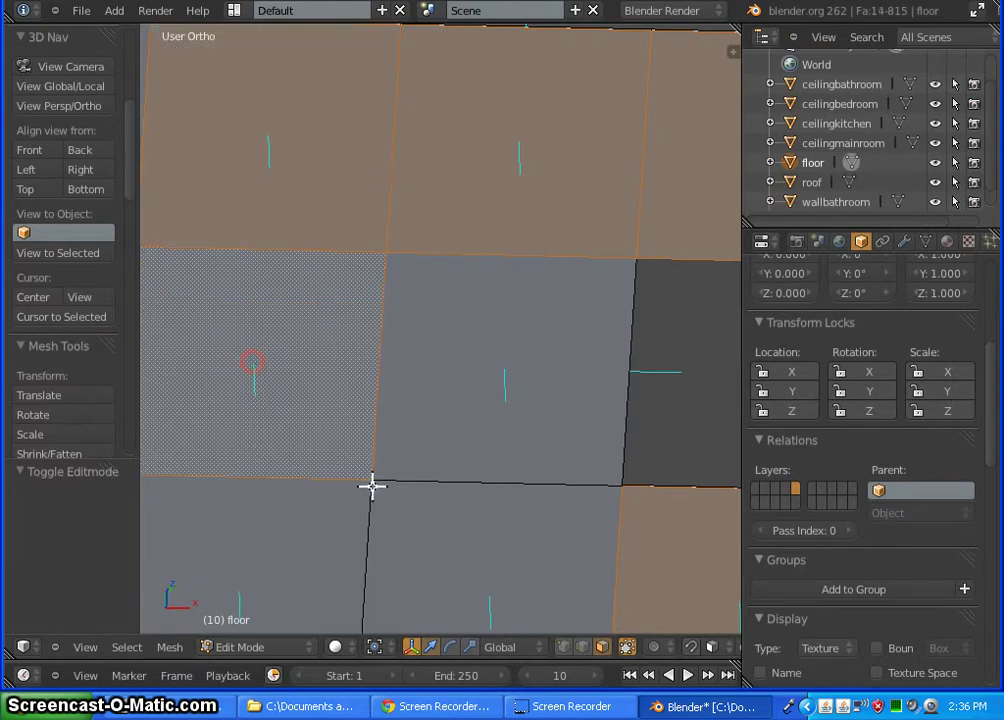
shift+right_click(502, 369)
shift+right_click(489, 594)
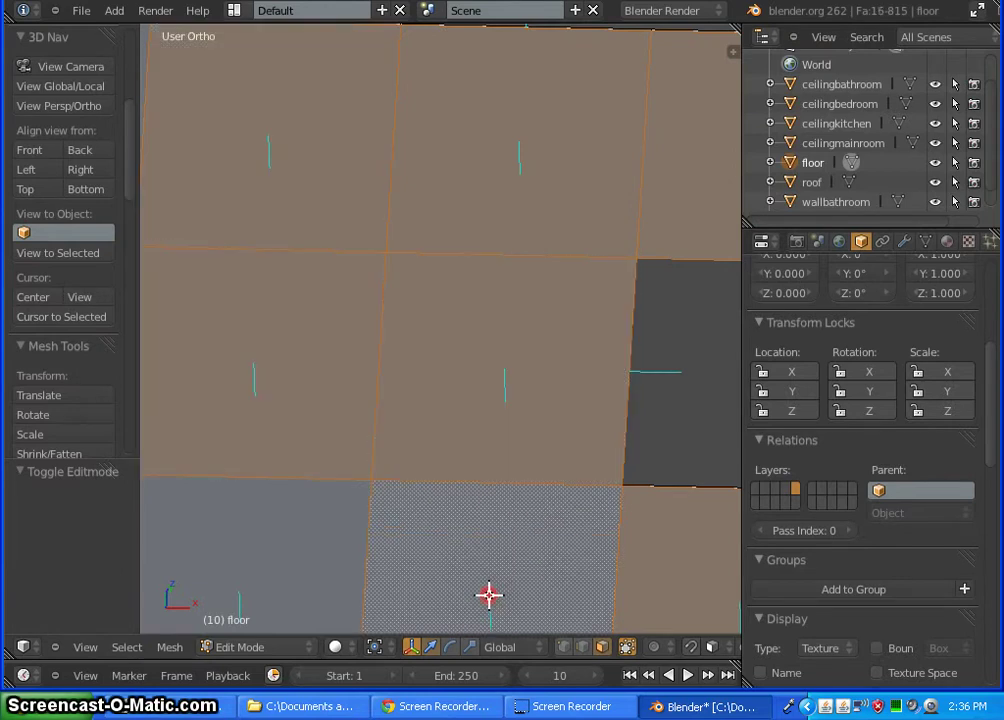
click(238, 592)
shift+right_click(305, 502)
Add the three faces of the back wall's outermost column, beside the wing's end wall, to the selection
middle_drag(305, 498, 308, 480)
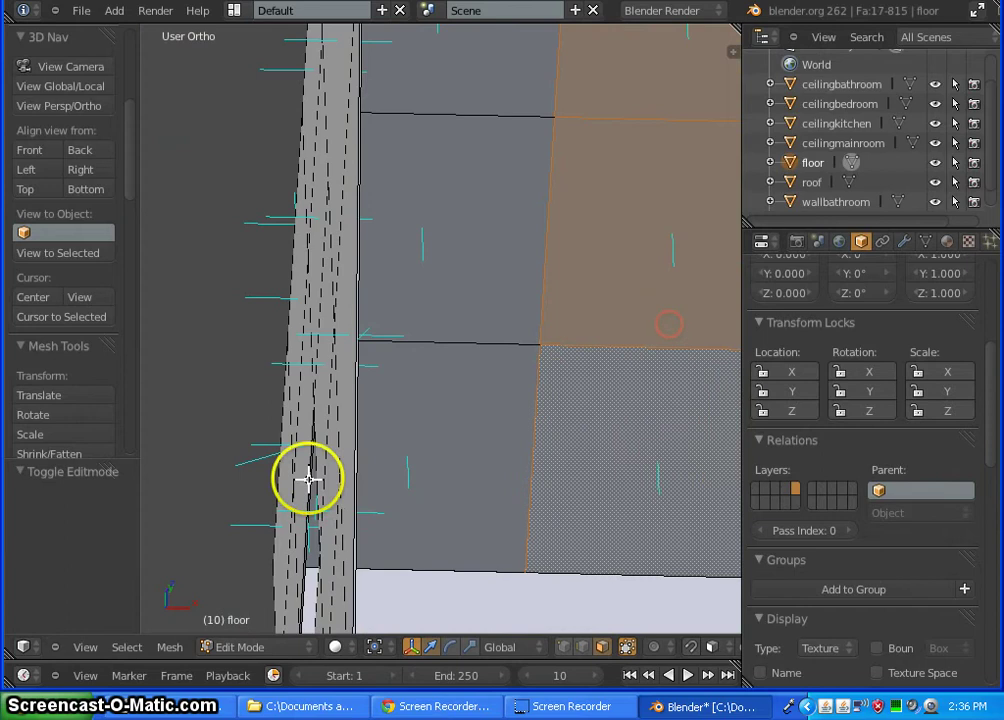
shift+right_click(405, 453)
shift+right_click(419, 224)
shift+middle_drag(524, 220, 501, 338)
shift+right_click(398, 199)
Examine the left wing's back wall from outside and inside to check which faces are selected
shift+middle_drag(598, 433, 533, 286)
middle_drag(630, 505, 384, 351)
scroll(384, 351, up, 8)
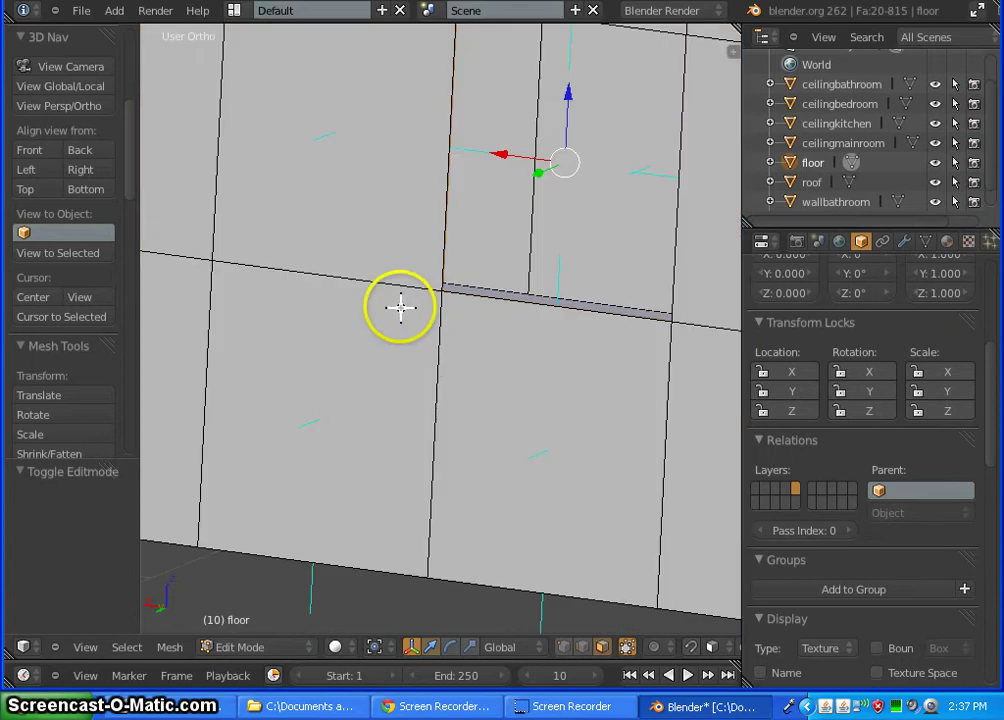
shift+middle_drag(453, 481, 518, 416)
scroll(475, 344, down, 5)
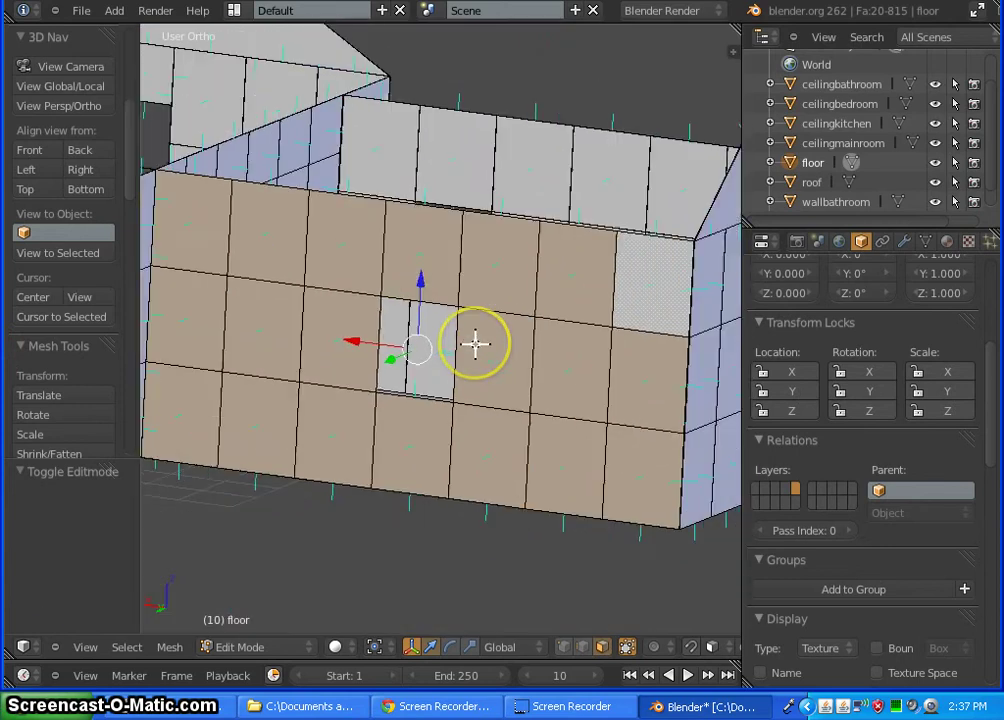
middle_drag(376, 369, 620, 413)
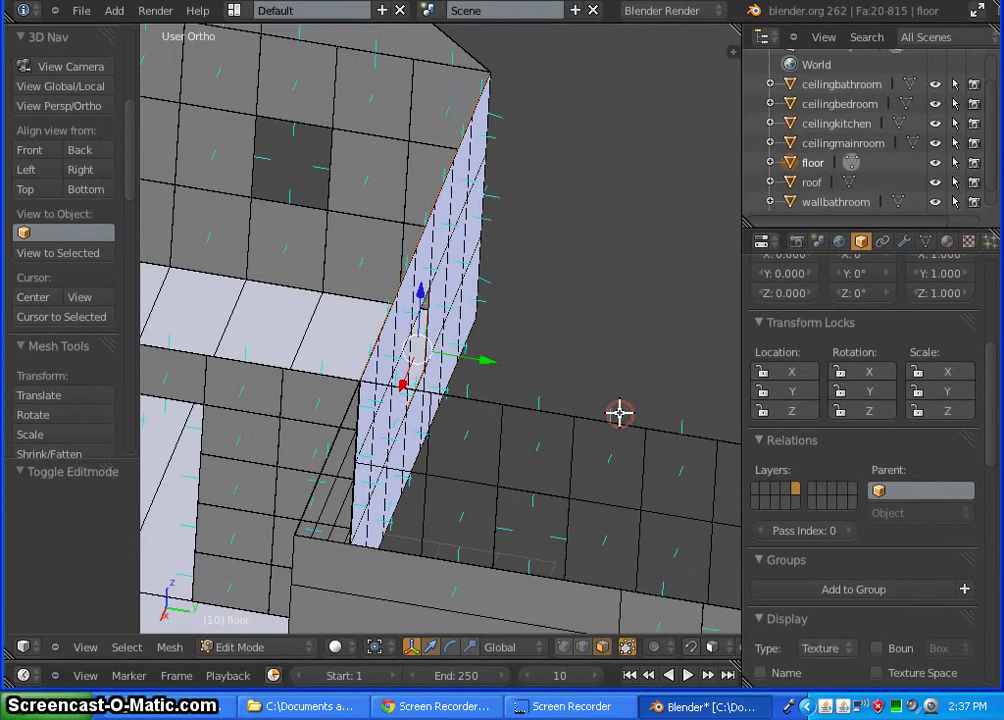
shift+middle_drag(280, 288, 396, 389)
middle_drag(347, 484, 394, 491)
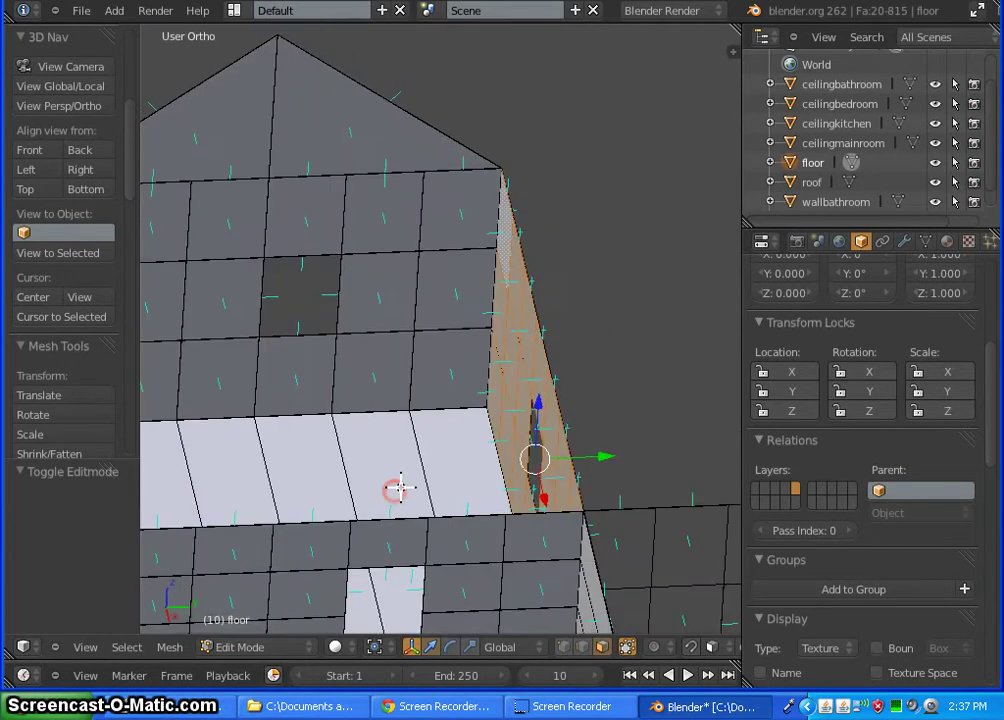
Add the three faces of the left wing's gable end wall column adjoining the back wall to the selection
scroll(482, 224, up, 6)
scroll(483, 196, up, 2)
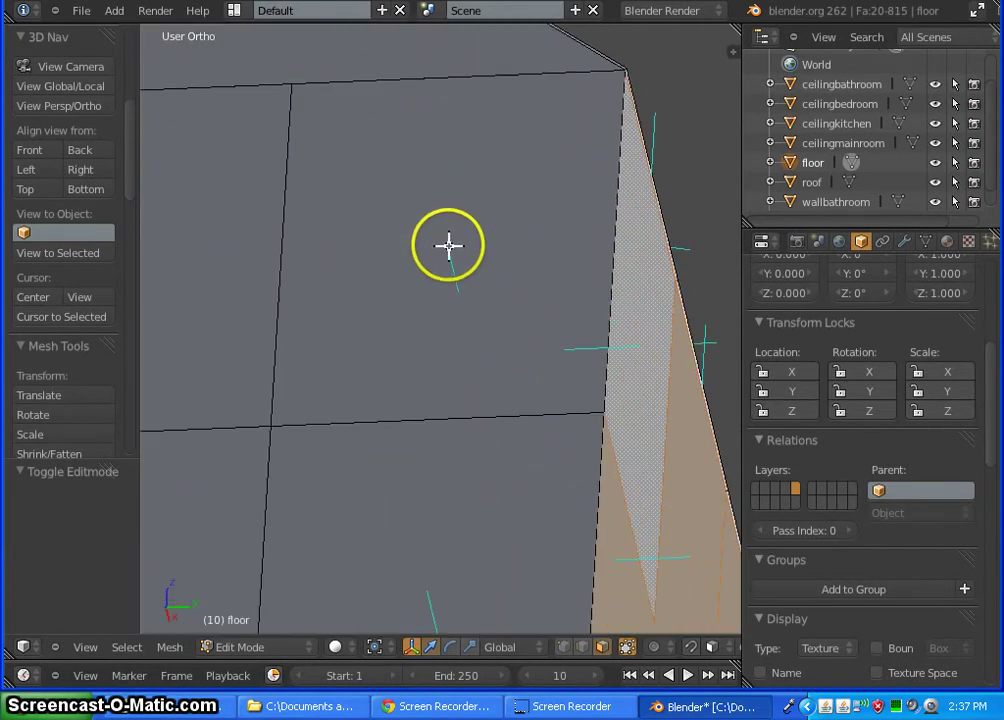
shift+right_click(449, 246)
shift+middle_drag(430, 535, 522, 106)
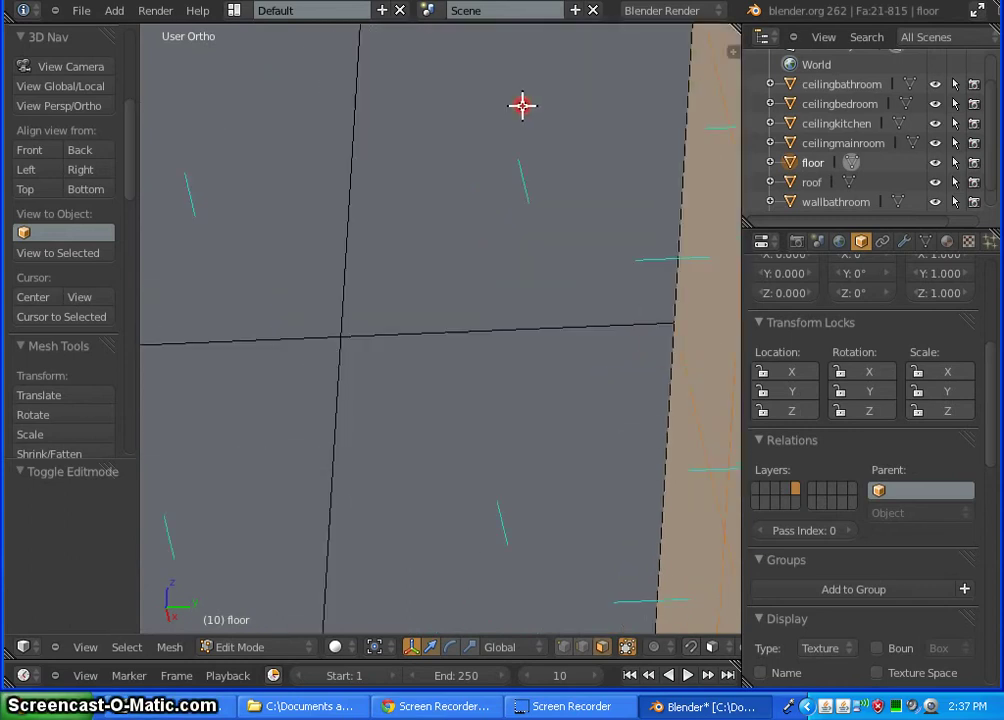
shift+right_click(518, 163)
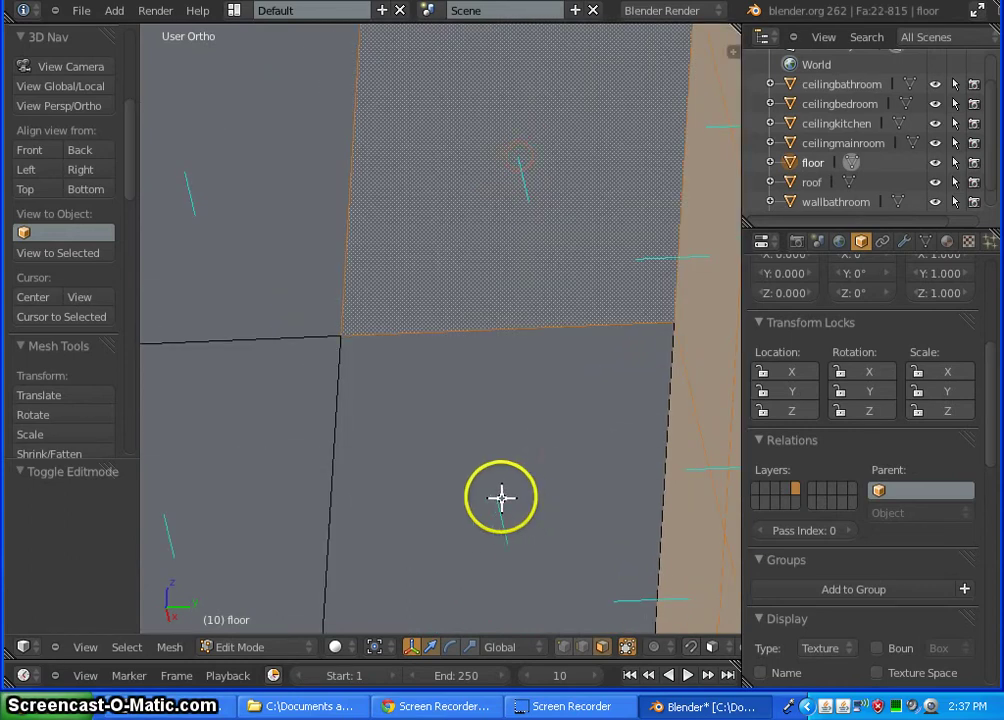
shift+right_click(497, 500)
Add the end wall's second column and the faces above and below its window opening to the selection
shift+middle_drag(429, 494, 737, 338)
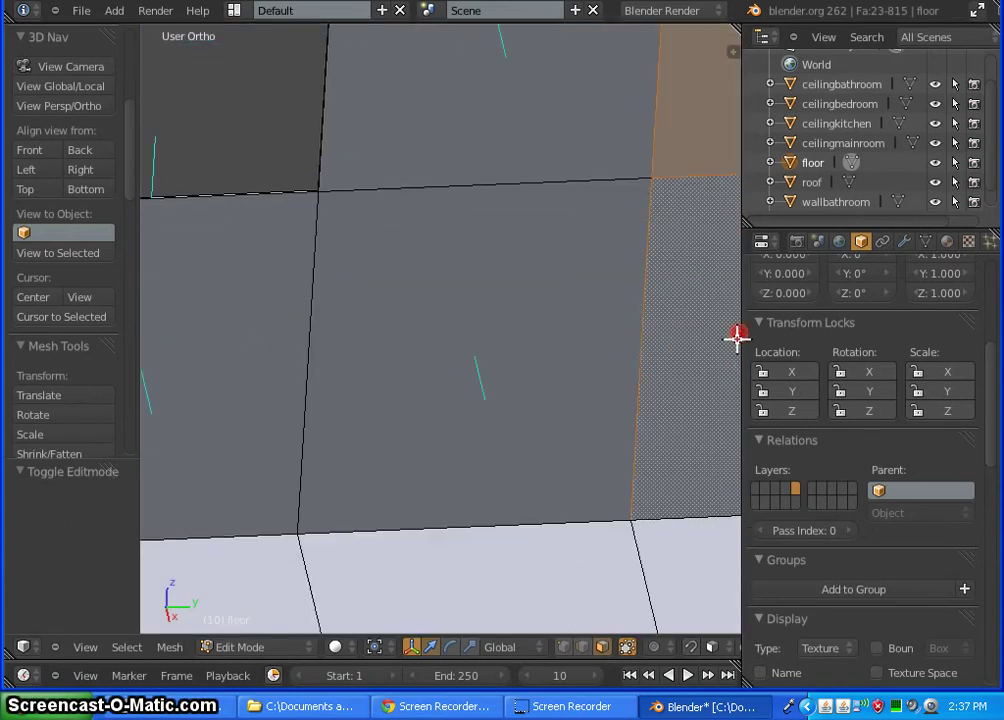
shift+right_click(474, 357)
shift+middle_drag(345, 376, 430, 434)
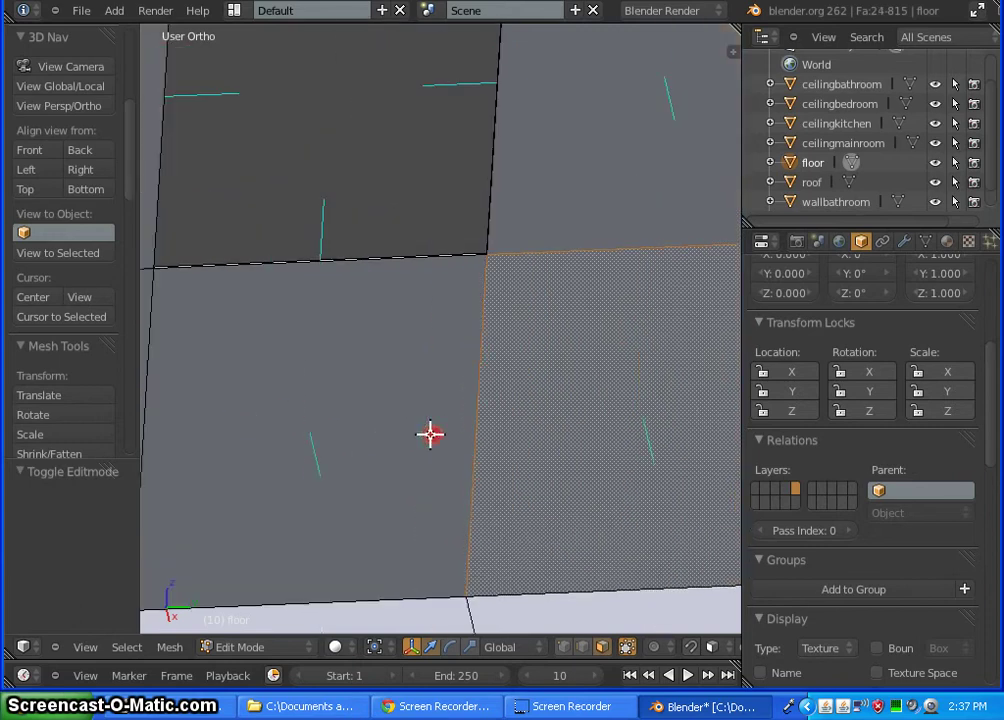
shift+right_click(311, 430)
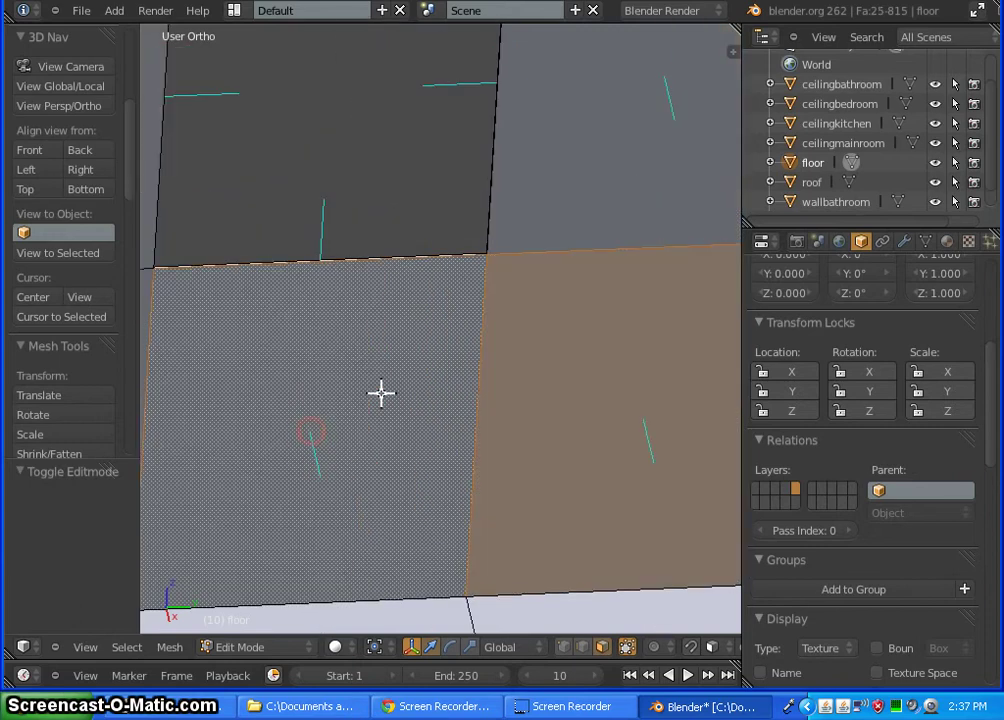
shift+right_click(663, 77)
shift+middle_drag(659, 76, 534, 332)
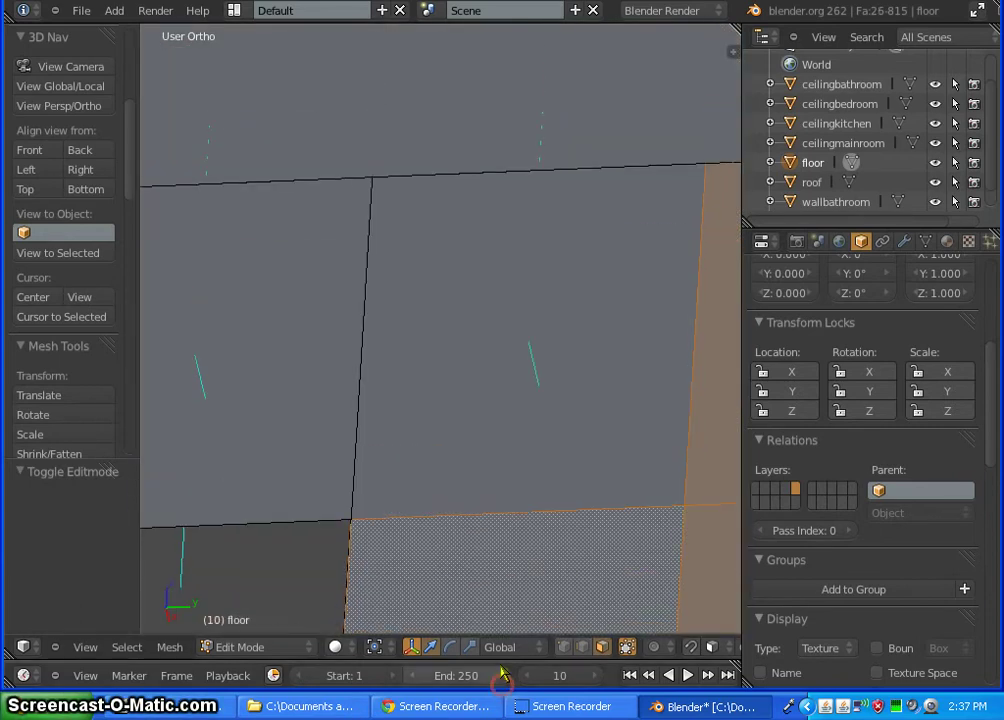
shift+right_click(529, 343)
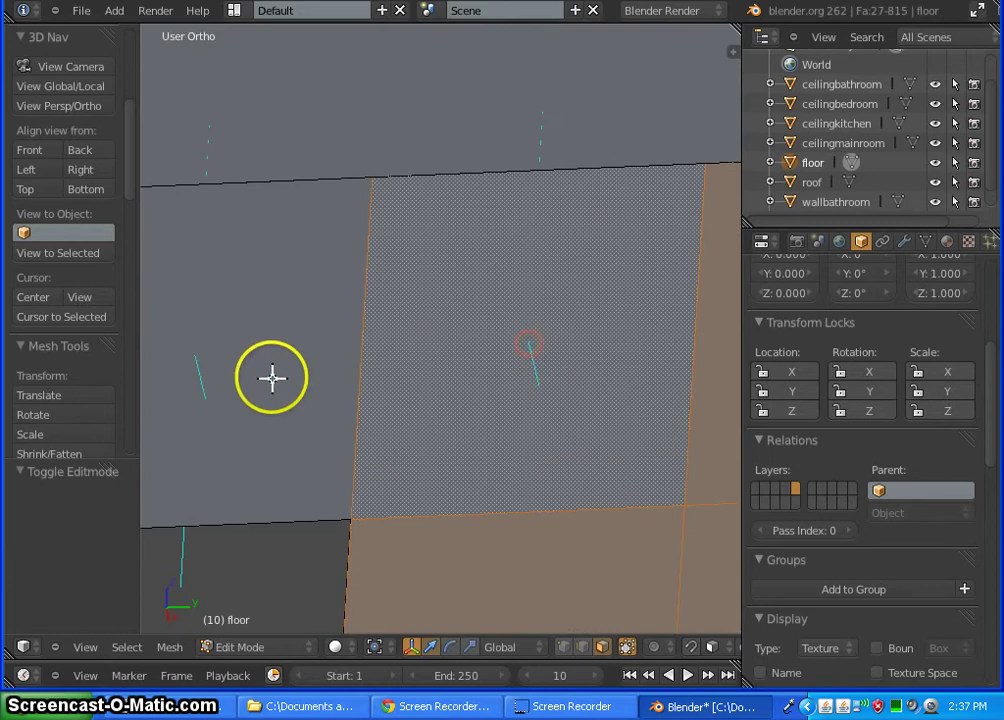
shift+right_click(192, 352)
Add the end wall's top and middle faces in the two columns beyond the window, plus the last column's top face, to the selection
shift+middle_drag(188, 417, 583, 224)
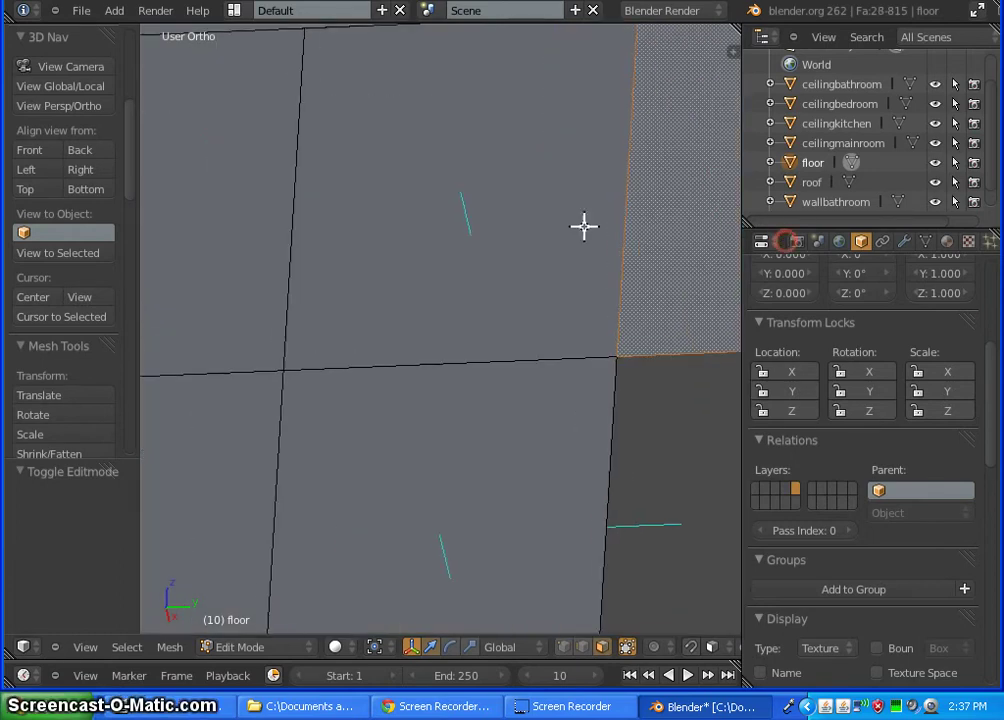
shift+right_click(460, 190)
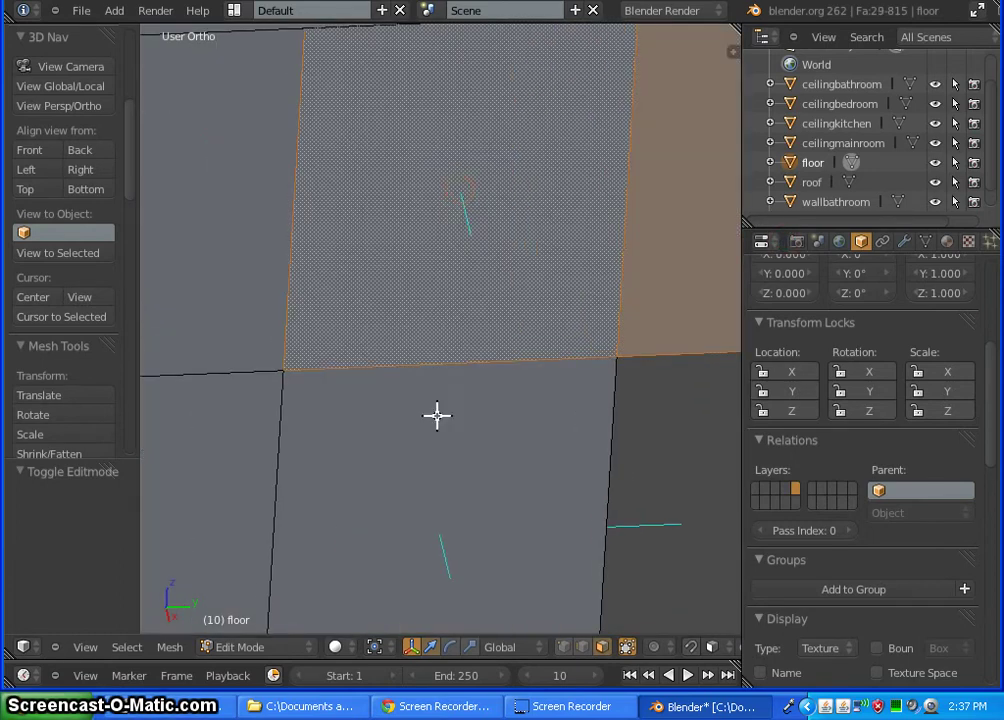
shift+right_click(439, 533)
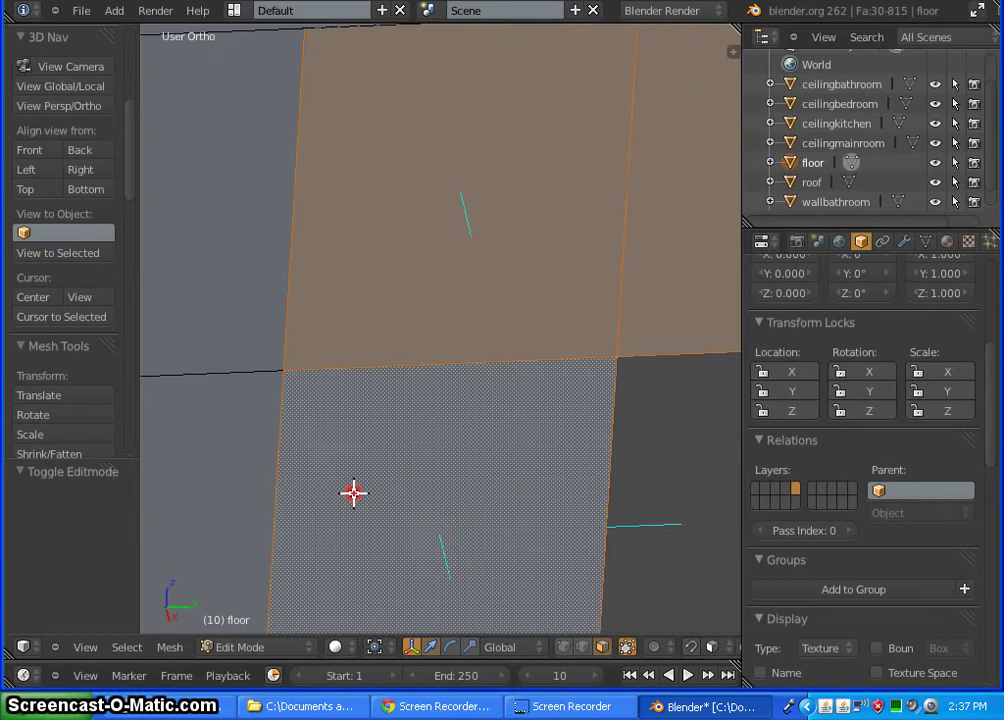
shift+middle_drag(354, 492, 531, 415)
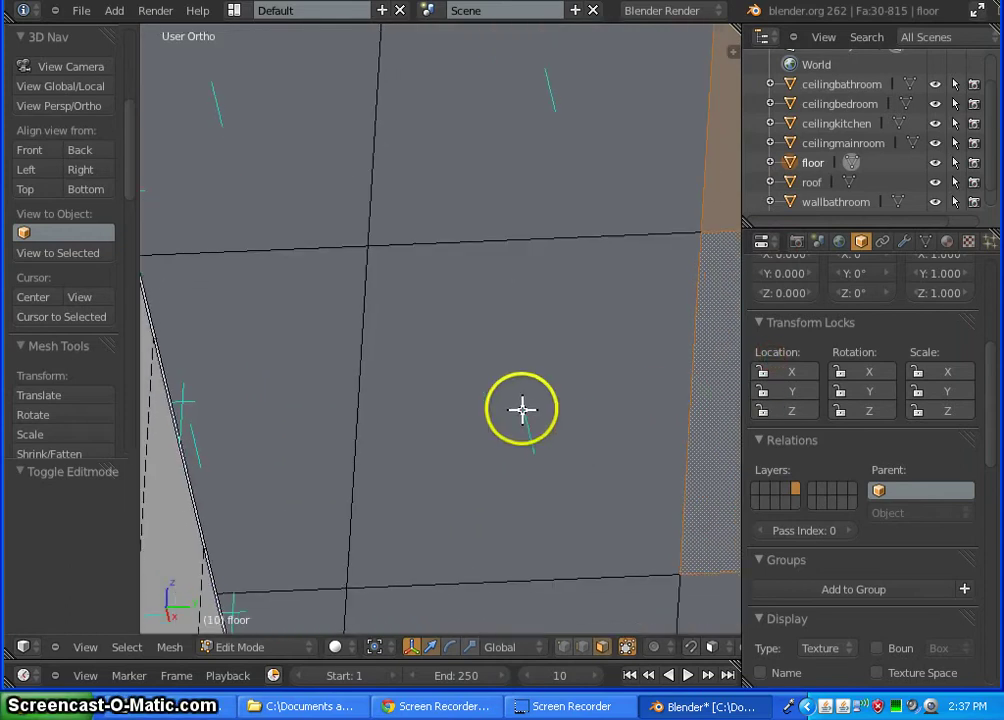
shift+right_click(522, 409)
shift+right_click(545, 64)
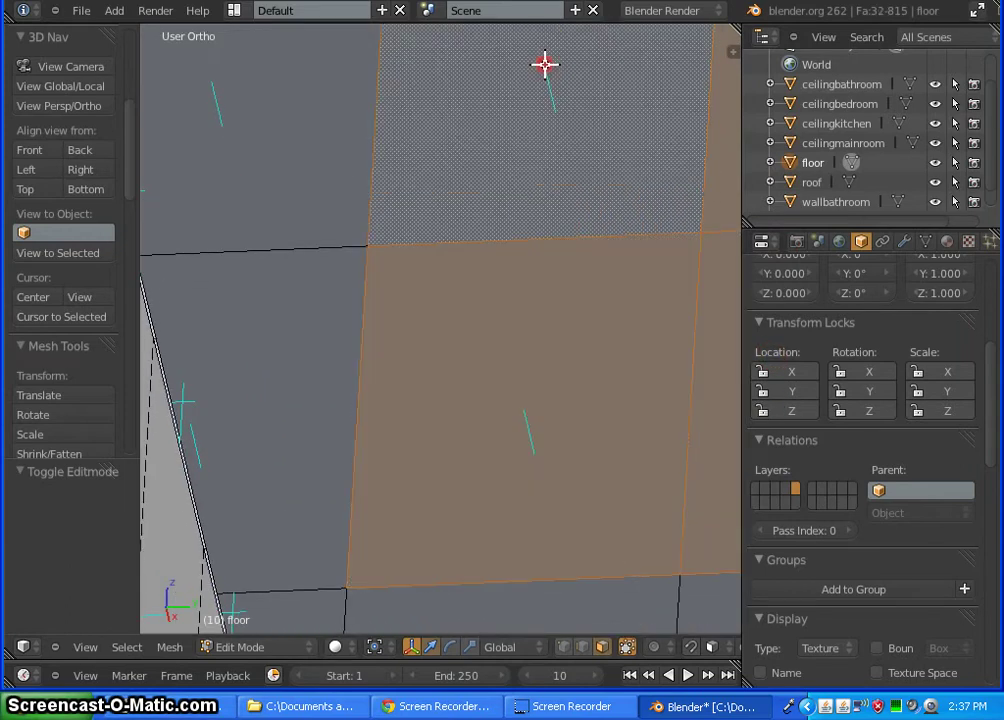
shift+right_click(210, 79)
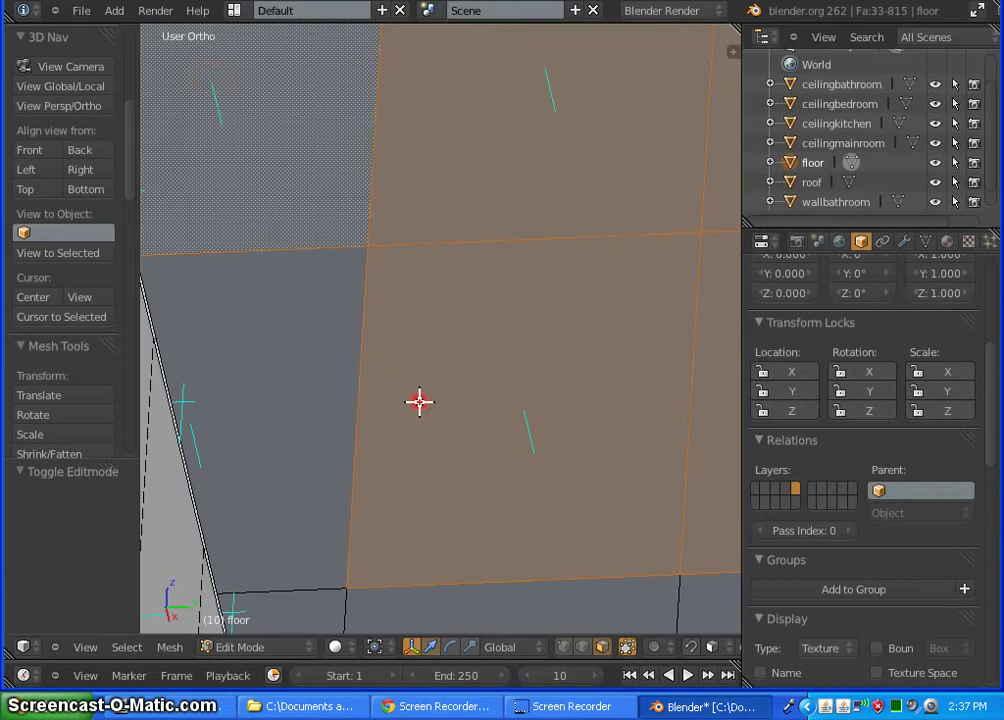
Add the bottom faces of the end wall's three columns beyond the window and the last column's middle face to the selection
shift+middle_drag(419, 402, 599, 219)
shift+middle_drag(627, 556, 316, 273)
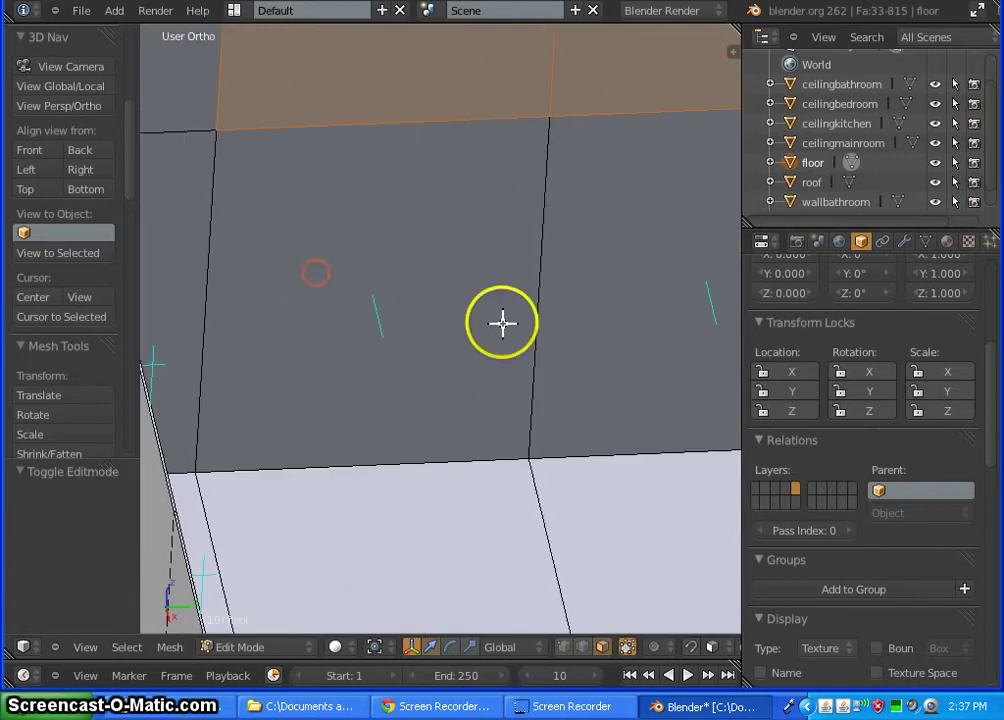
shift+middle_drag(502, 322, 277, 380)
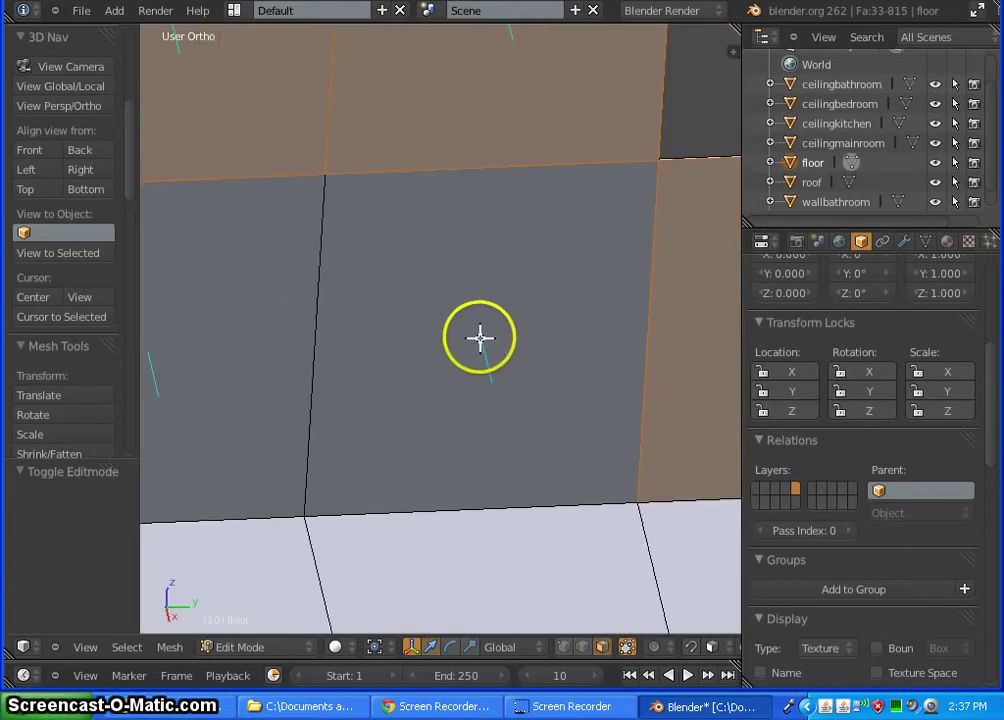
shift+right_click(480, 334)
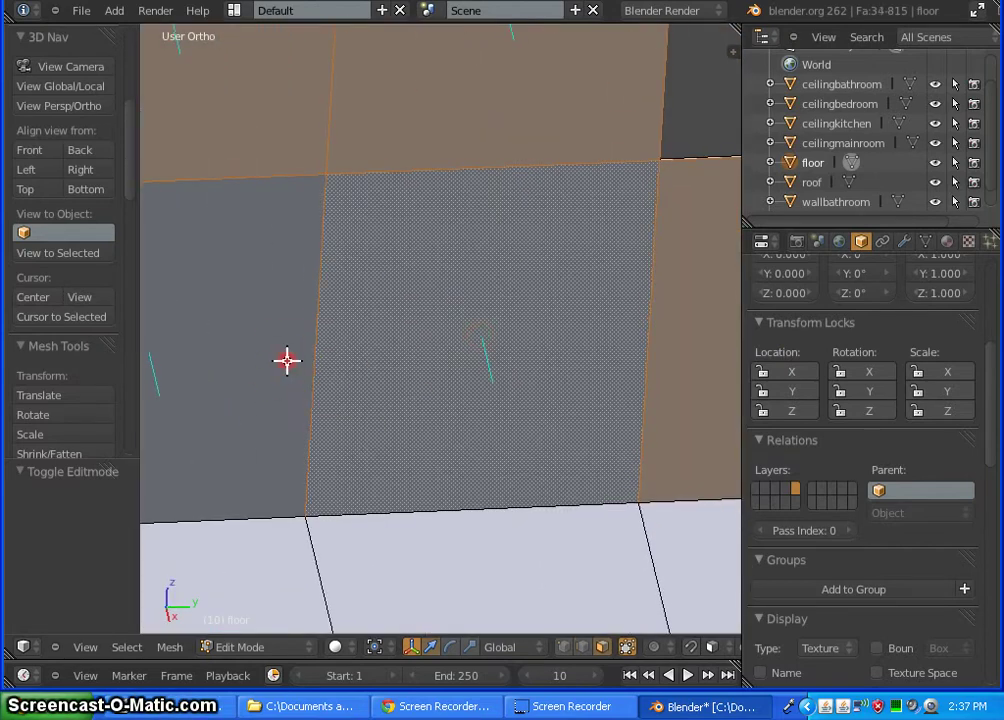
shift+middle_drag(285, 359, 585, 388)
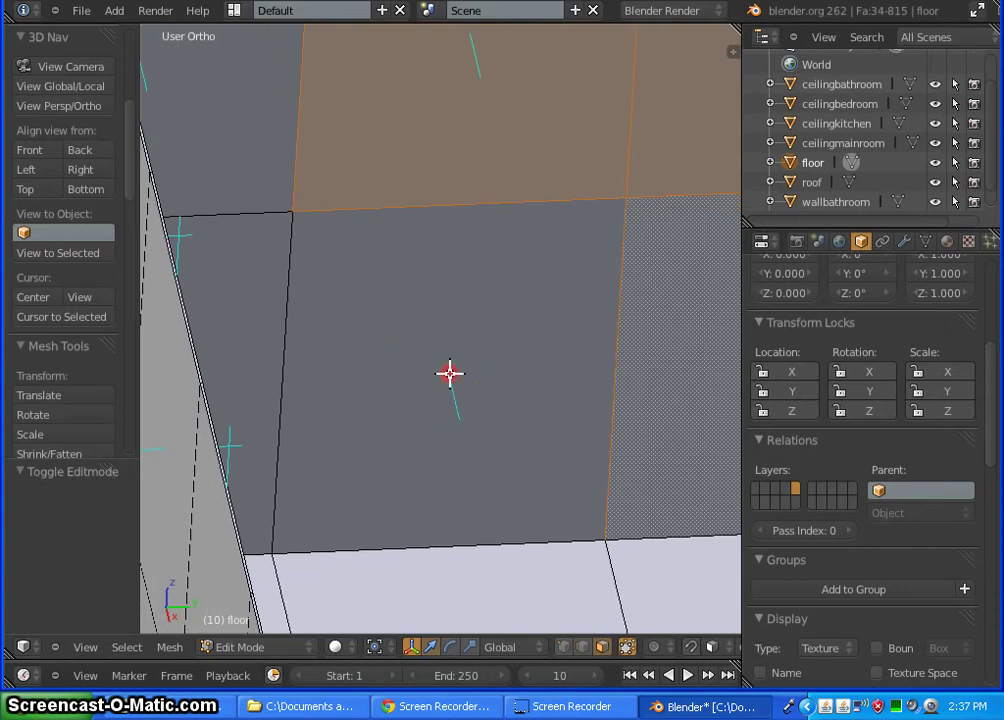
shift+right_click(450, 373)
middle_drag(652, 430, 601, 417)
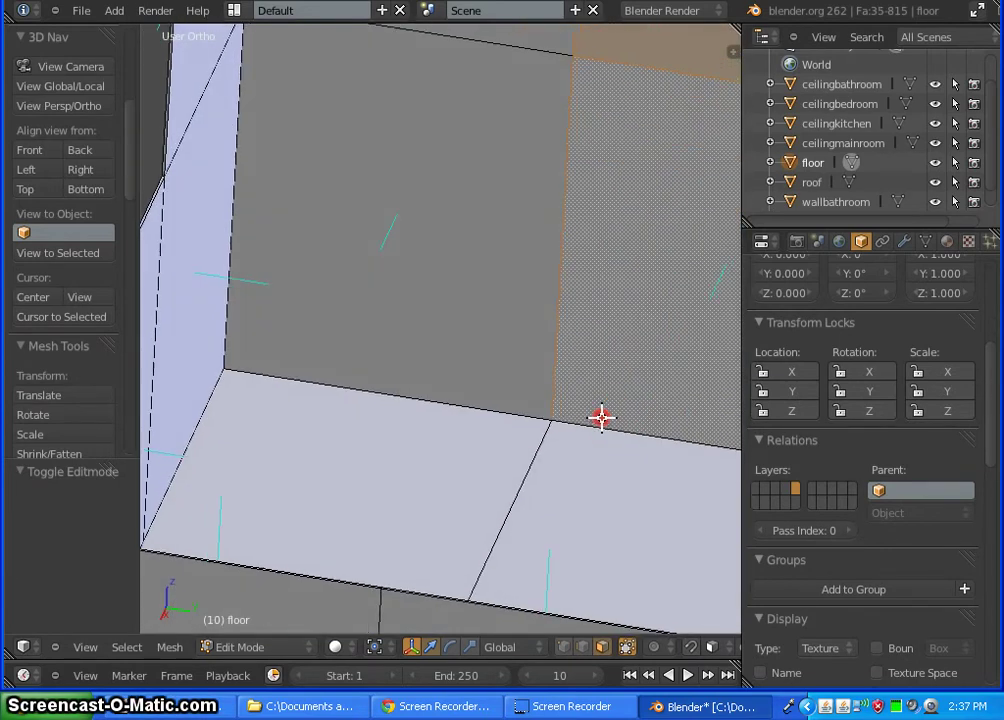
shift+right_click(398, 211)
shift+middle_drag(460, 121, 352, 714)
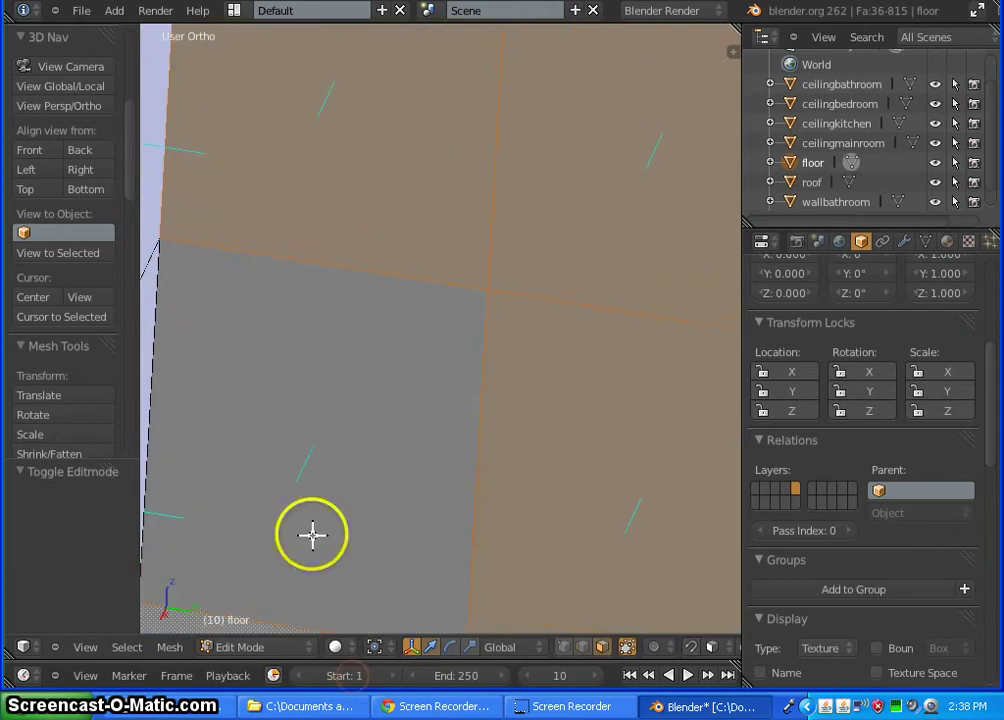
shift+right_click(310, 444)
Examine the left wing's end wall from inside and outside to check which faces are selected
scroll(468, 258, down, 5)
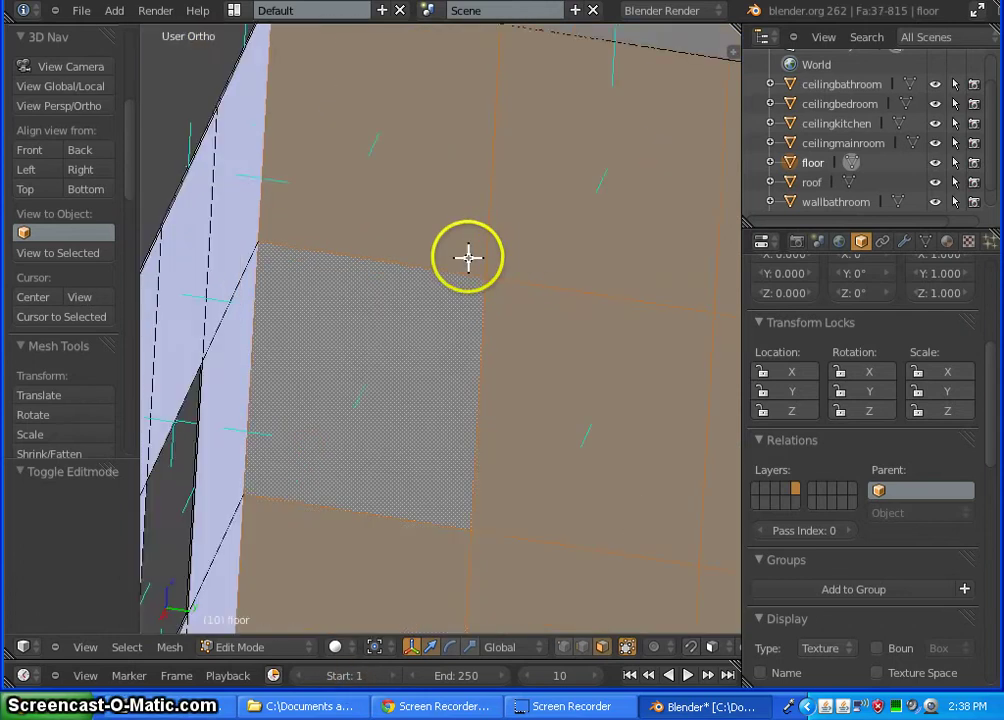
middle_drag(634, 441, 283, 400)
shift+middle_drag(524, 435, 4, 195)
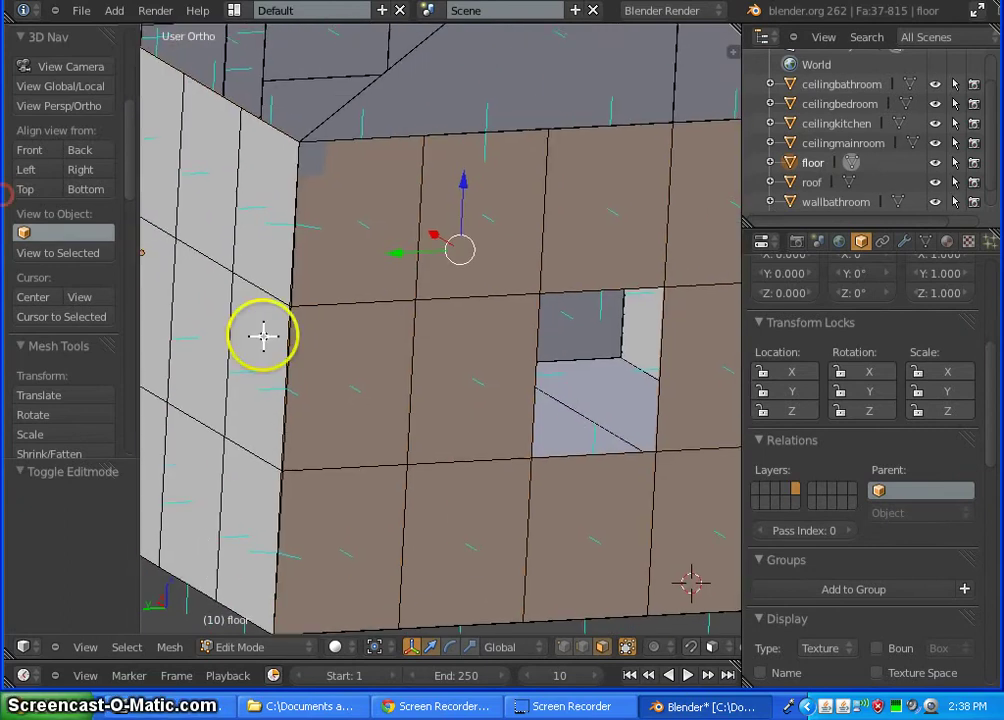
shift+middle_drag(574, 384, 331, 380)
scroll(425, 354, up, 3)
shift+middle_drag(390, 415, 312, 430)
scroll(319, 292, up, 2)
scroll(317, 291, down, 3)
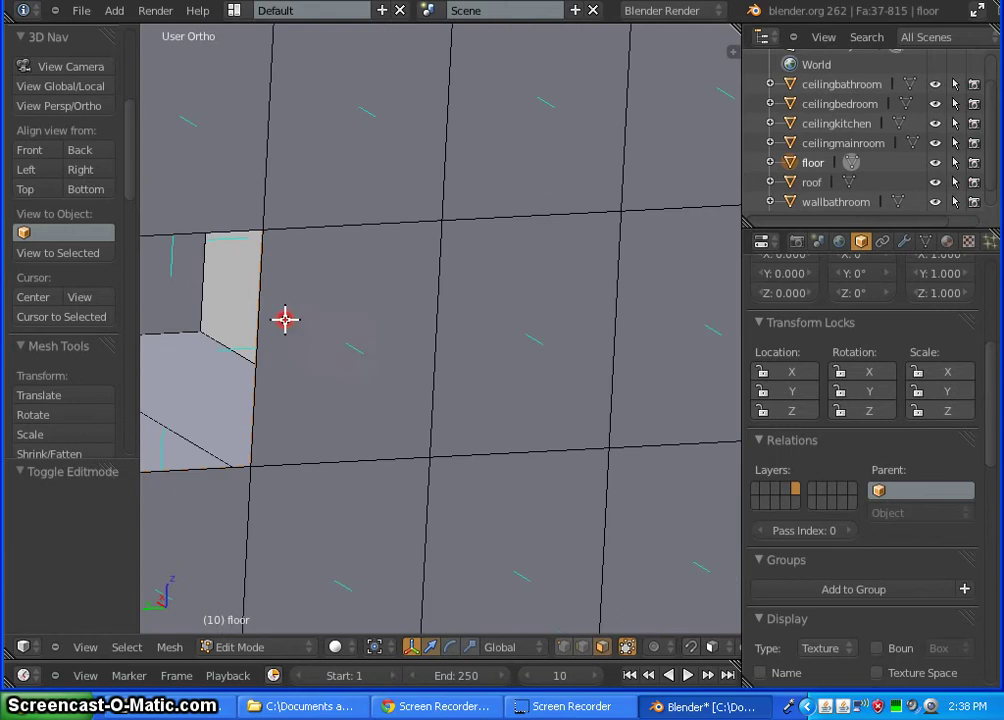
Add the top and middle faces of the outermost column on the wing wall opposite the back wall to the selection
middle_drag(285, 318, 418, 423)
shift+middle_drag(210, 99, 609, 719)
shift+middle_drag(524, 167, 439, 376)
middle_drag(368, 250, 466, 396)
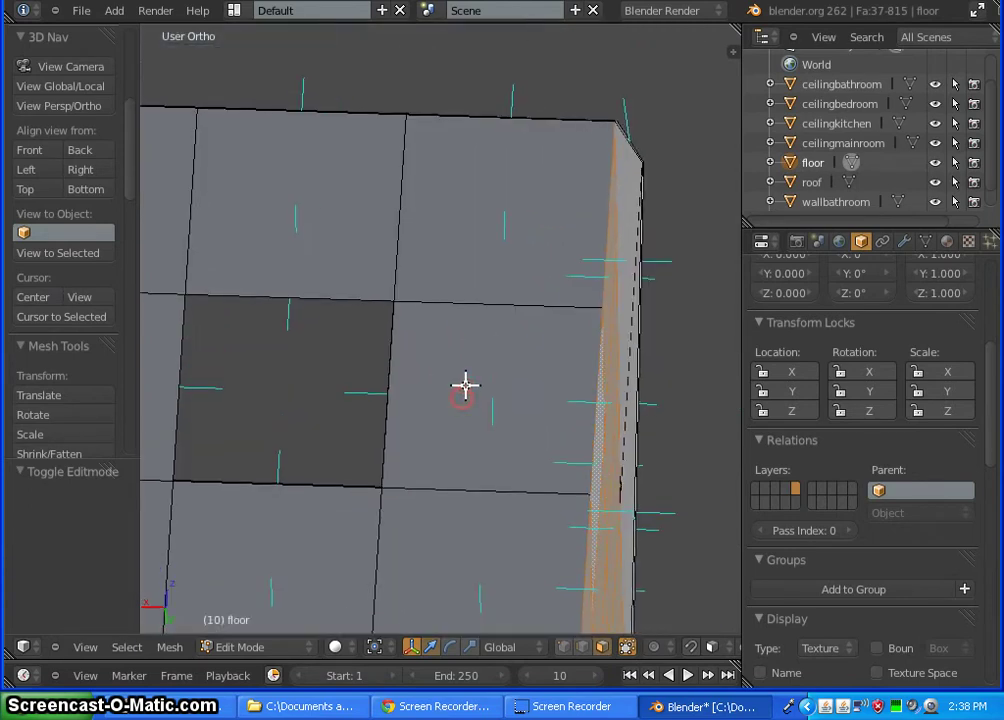
scroll(511, 184, up, 4)
scroll(525, 242, up, 3)
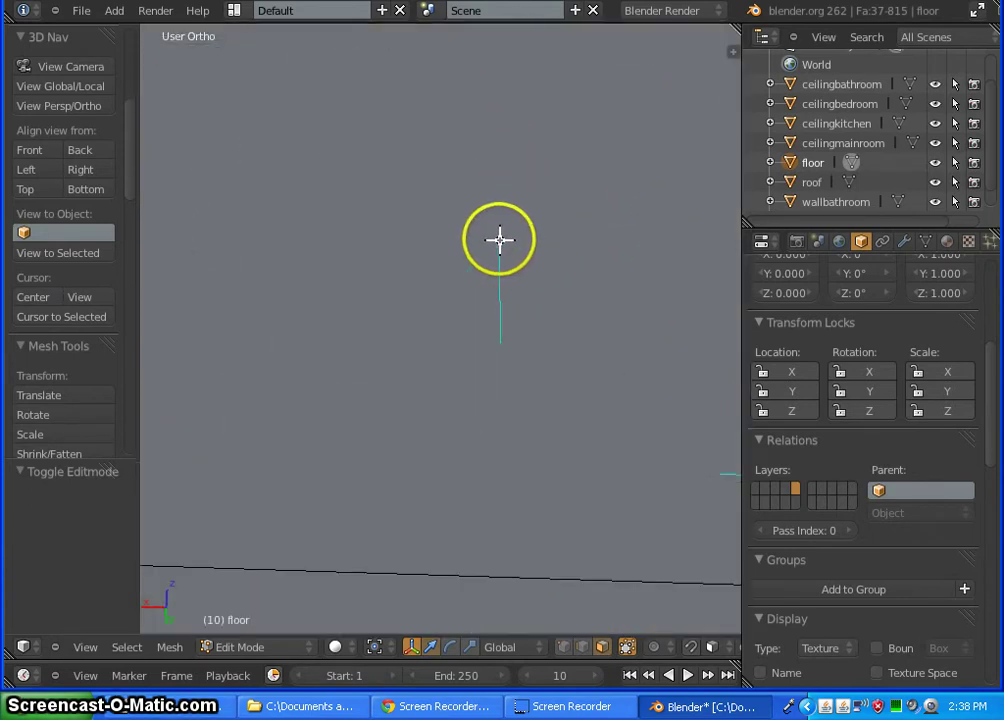
shift+right_click(509, 175)
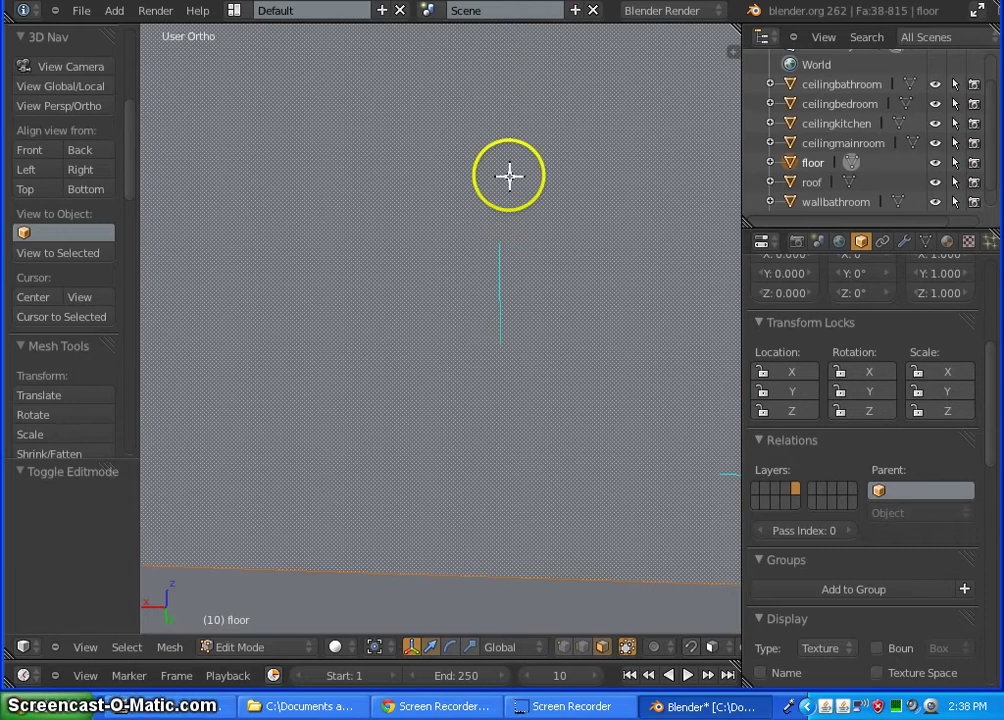
middle_drag(509, 175, 506, 314)
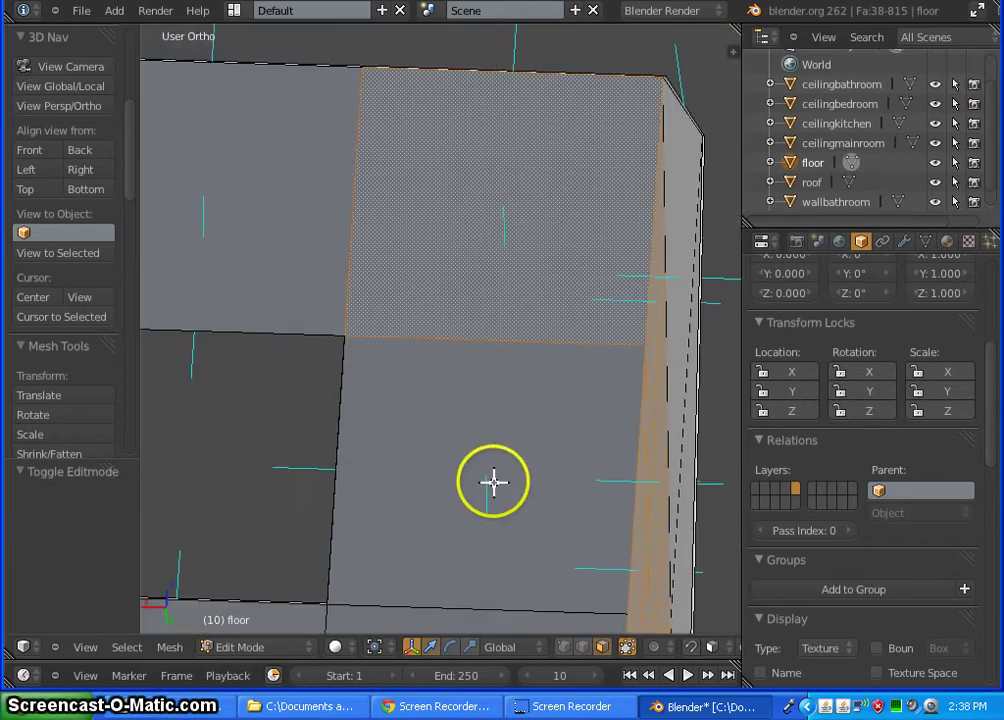
scroll(494, 480, up, 4)
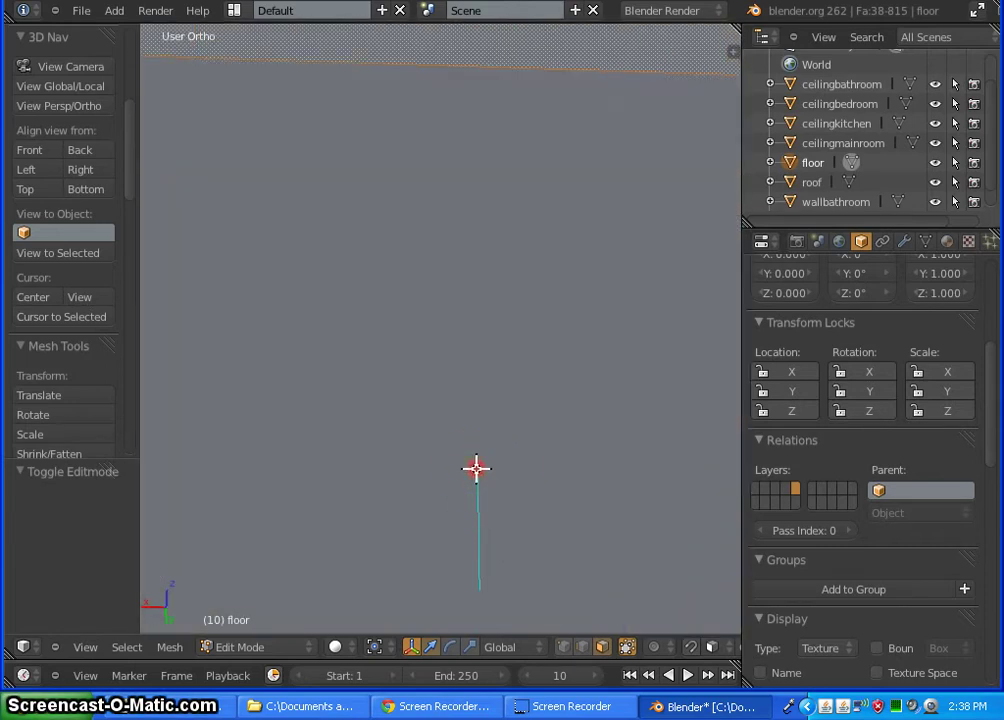
shift+right_click(476, 468)
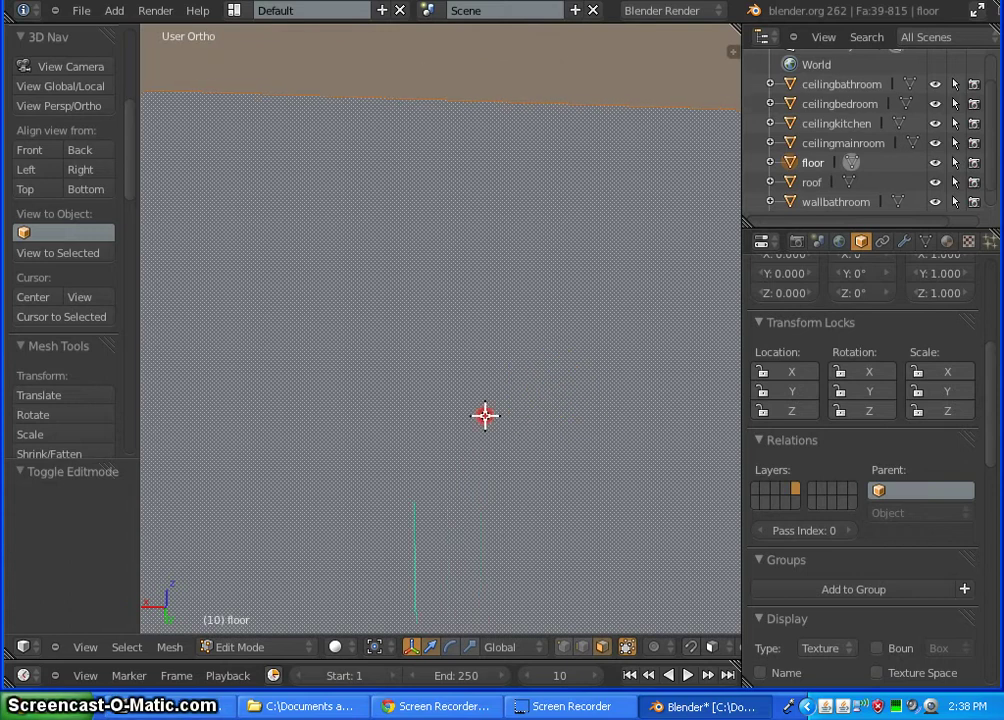
Add the bottom face of that wall's outermost column, beside the end wall, to the selection
middle_drag(485, 416, 421, 348)
scroll(418, 340, down, 7)
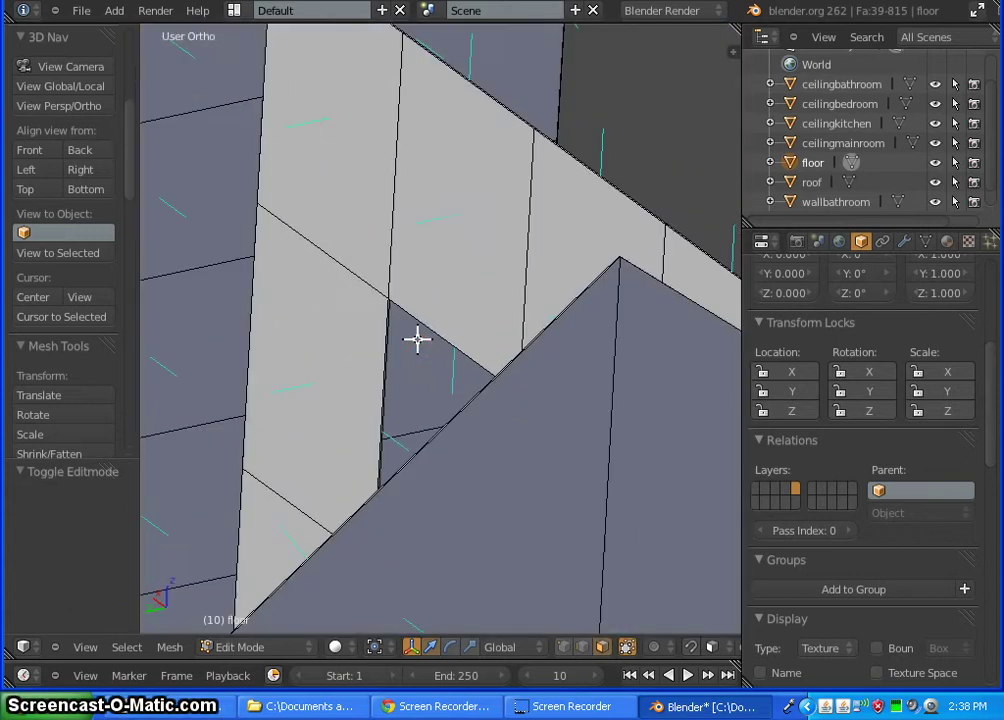
scroll(417, 340, down, 8)
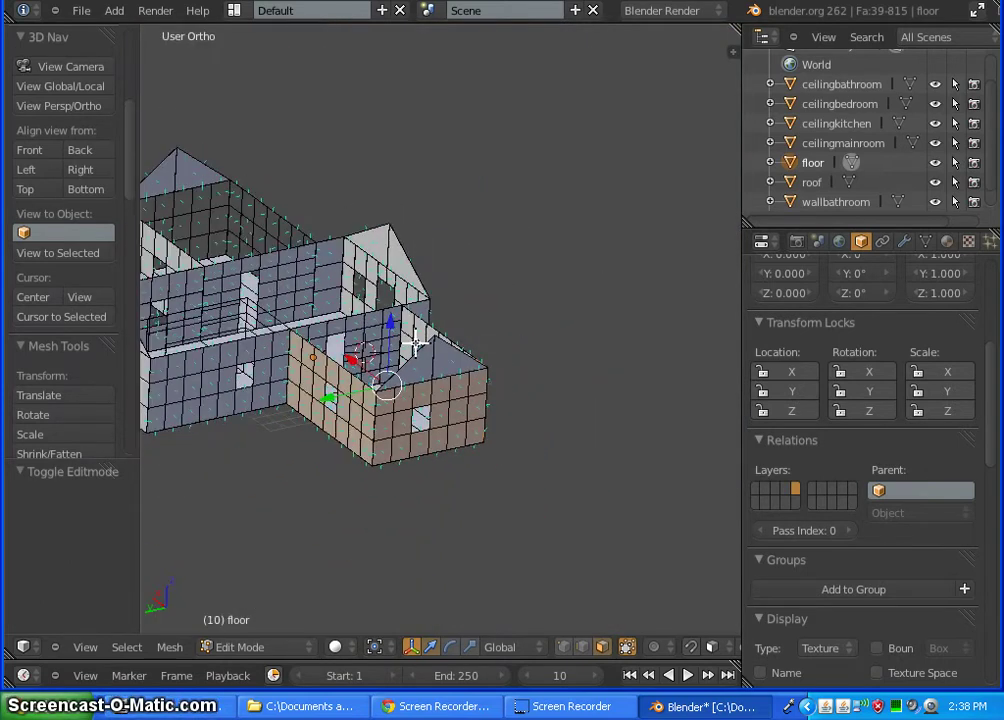
scroll(416, 343, down, 1)
middle_drag(291, 421, 452, 446)
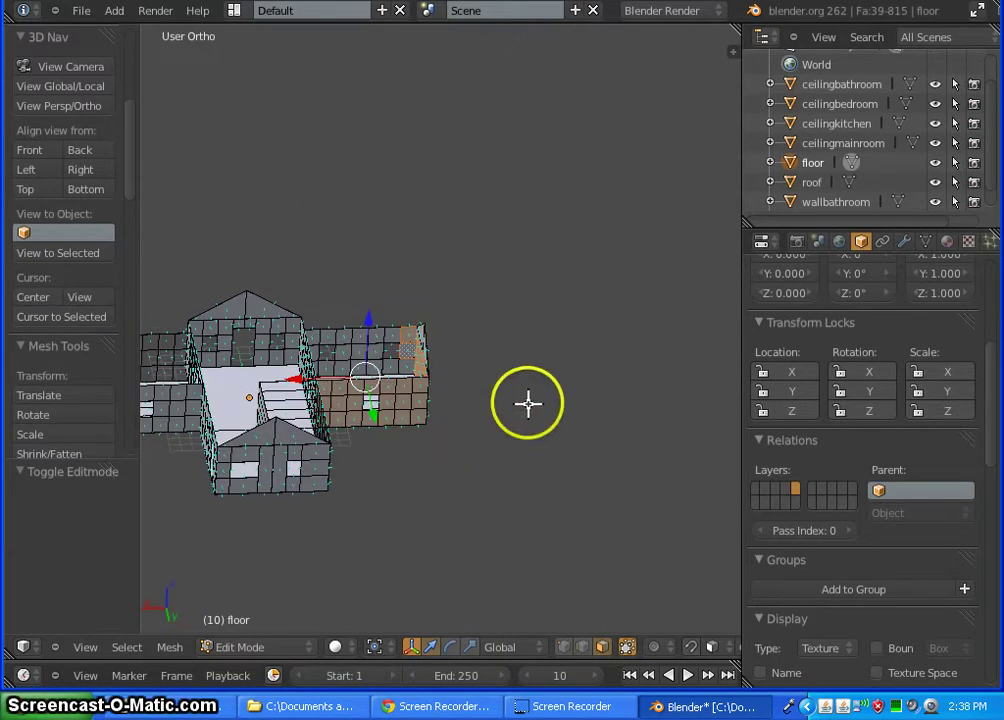
middle_drag(528, 403, 501, 390)
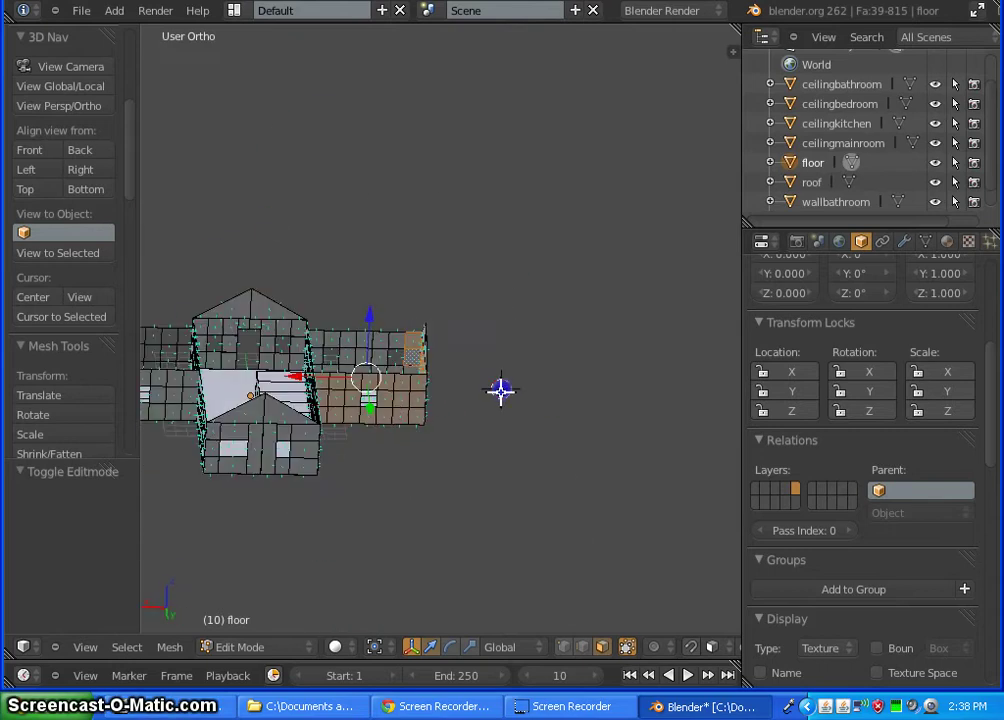
scroll(430, 358, up, 10)
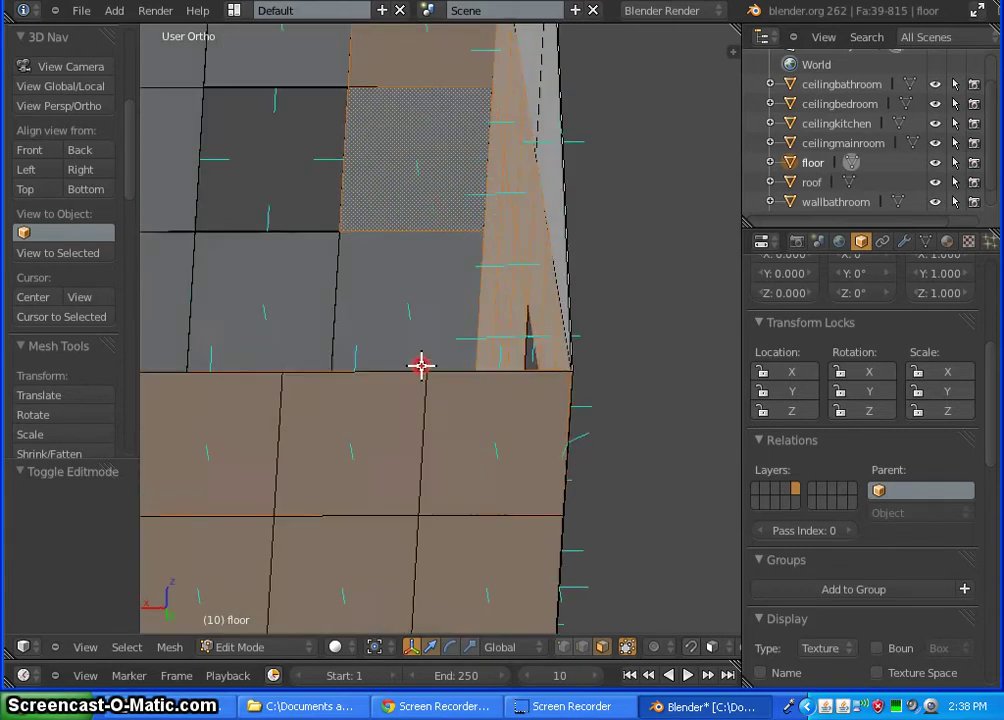
scroll(422, 250, up, 10)
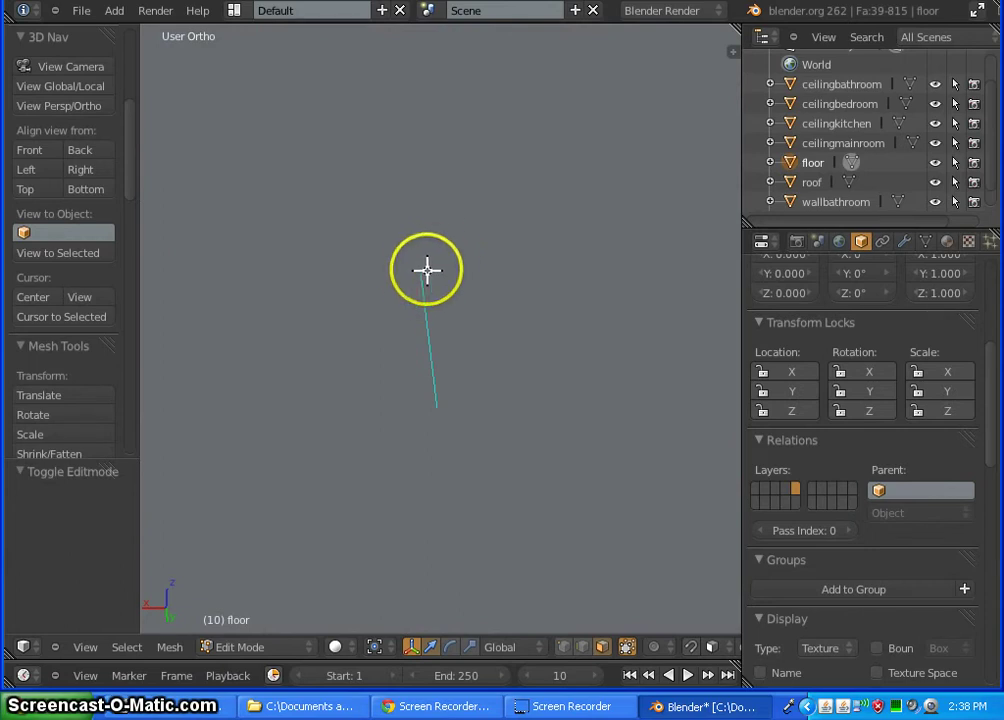
shift+right_click(421, 274)
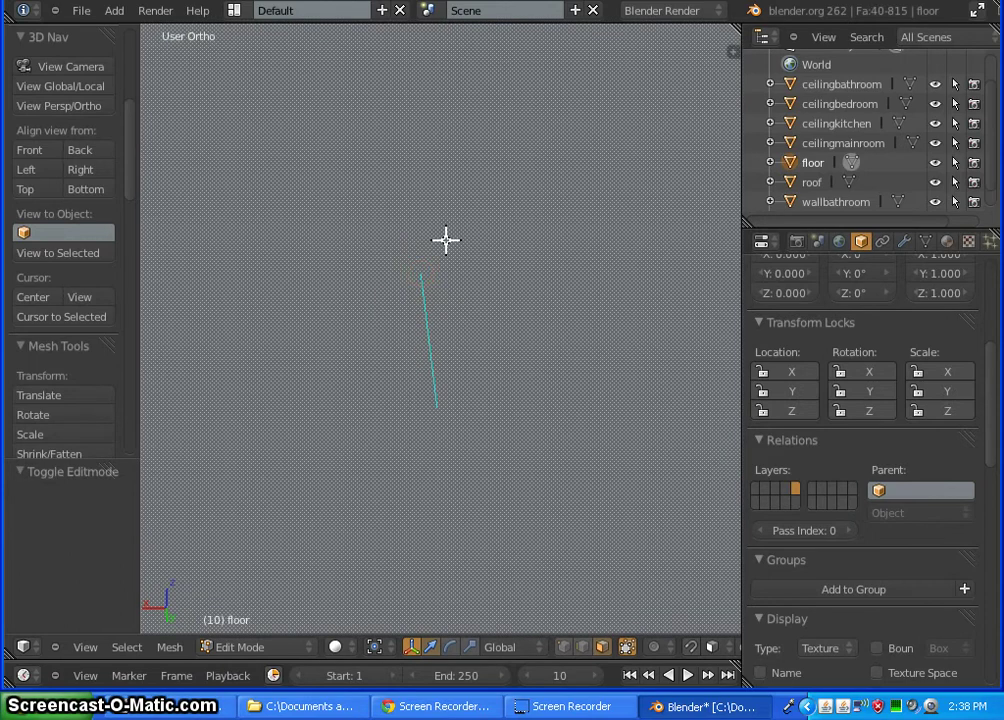
Add the face directly above the window opening in the wall opposite the back wall to the selection
mouse_move(446, 239)
ctrl+middle_down()
mouse_move(449, 289)
mouse_move(625, 648)
ctrl+middle_up()
shift+middle_drag(598, 490, 538, 636)
shift+middle_drag(452, 89, 452, 157)
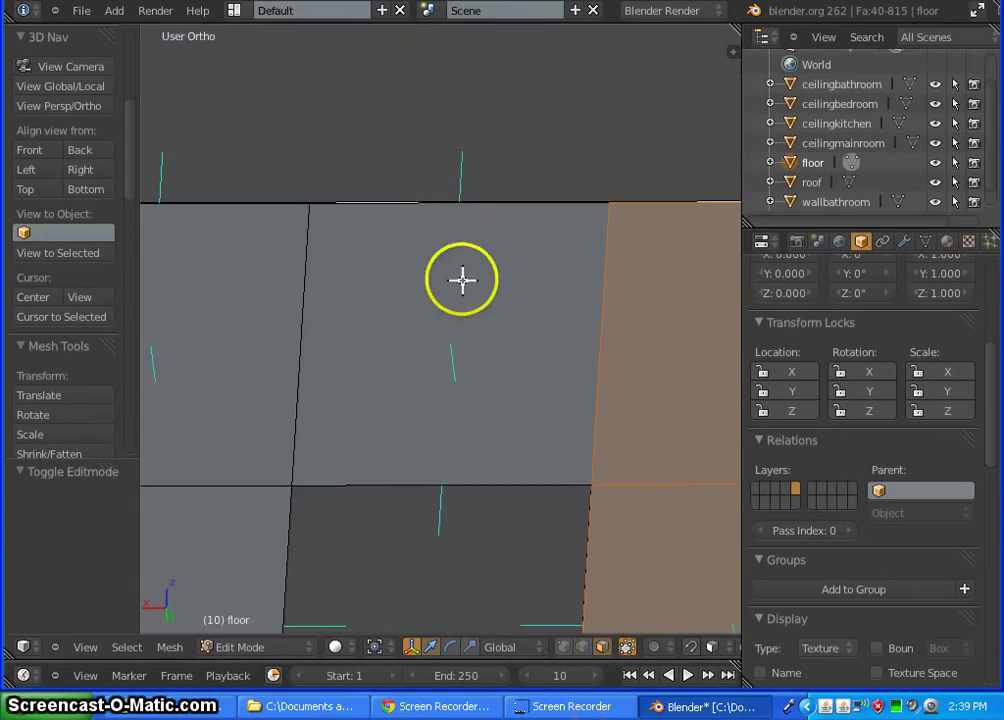
scroll(467, 320, up, 8)
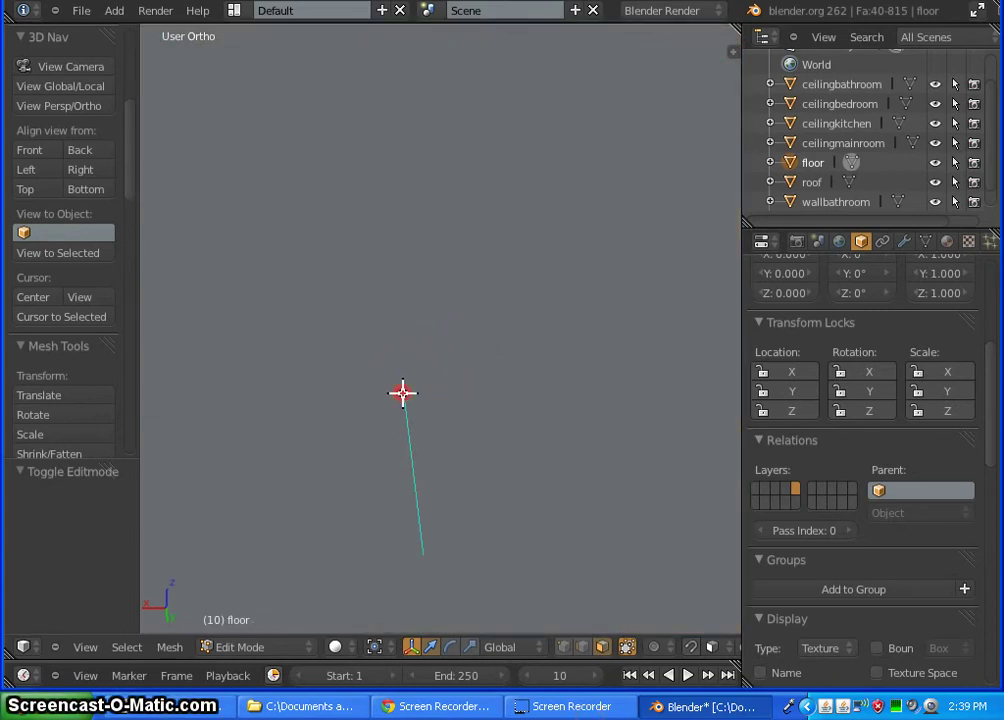
ctrl+middle_drag(460, 262, 457, 141)
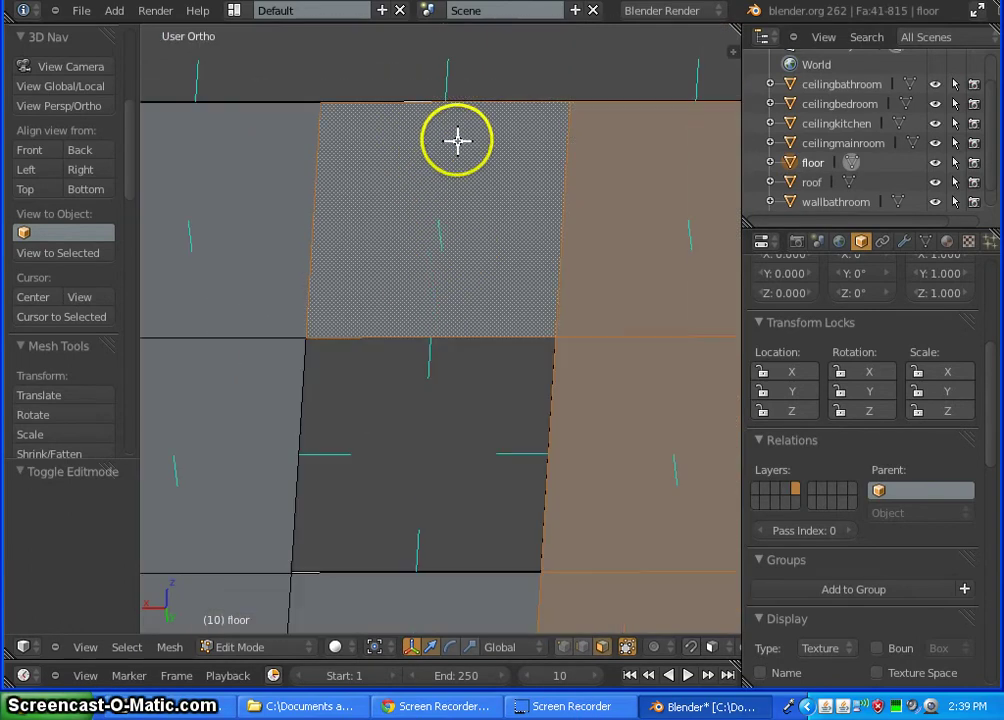
Add the face directly below the same window opening to the selection
scroll(457, 141, down, 3)
shift+middle_drag(399, 432, 417, 347)
shift+middle_drag(406, 396, 388, 374)
scroll(444, 352, up, 2)
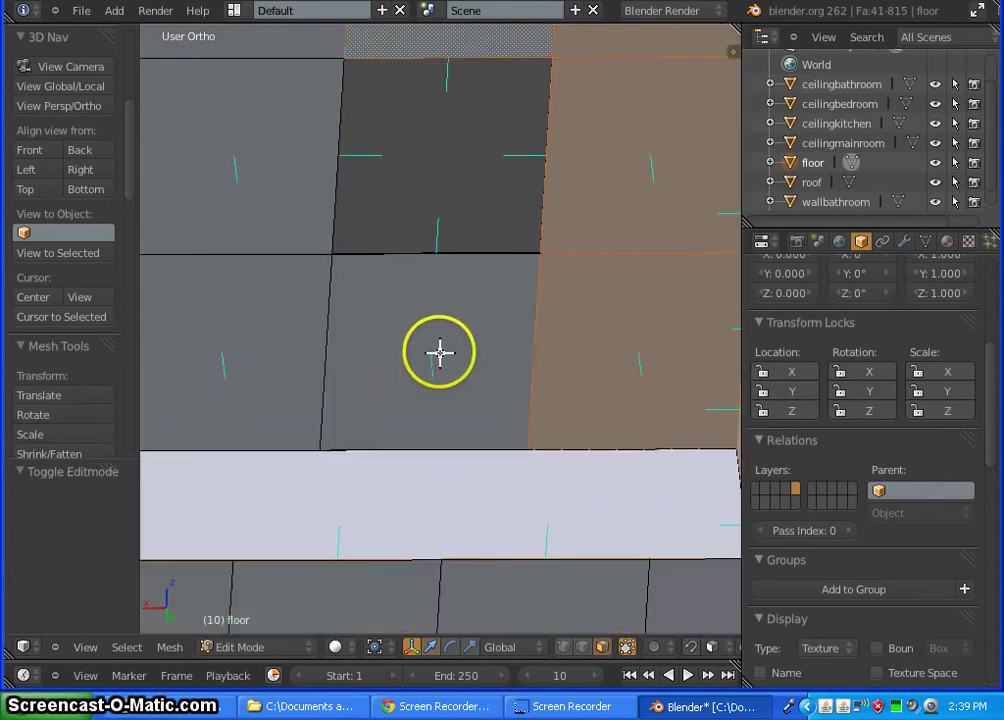
scroll(440, 352, up, 4)
shift+right_click(408, 335)
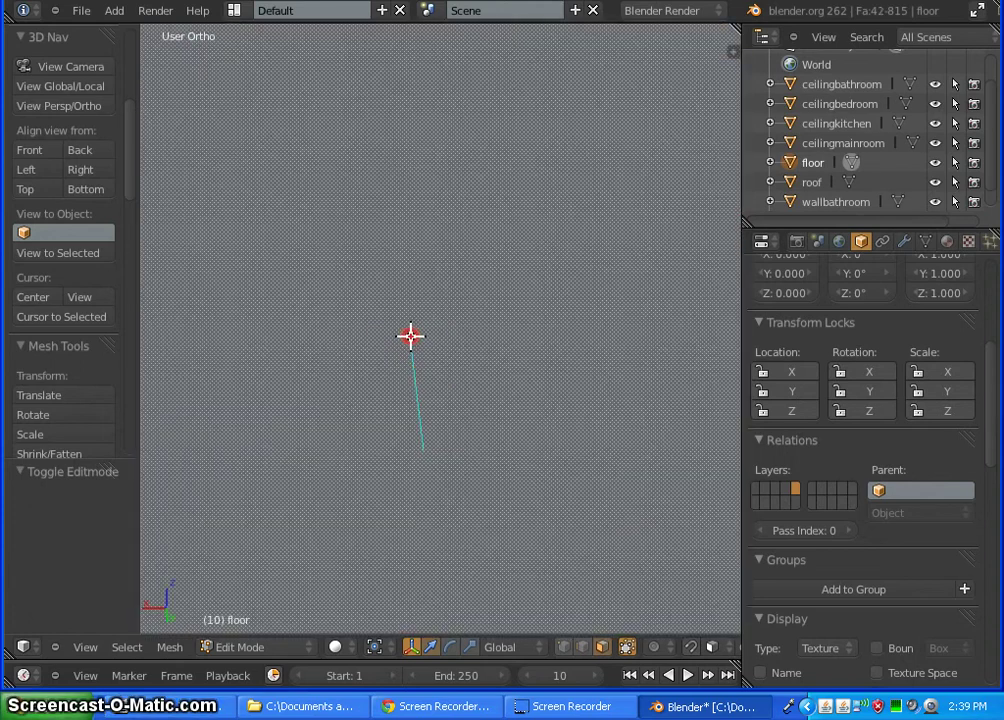
scroll(510, 265, down, 5)
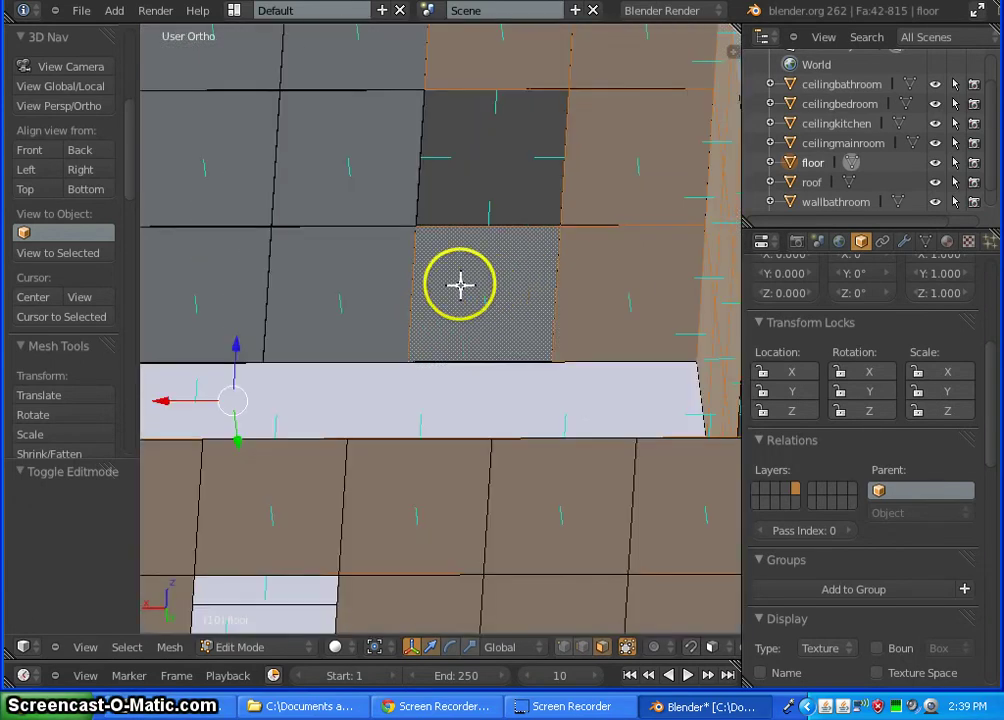
shift+middle_drag(303, 209, 401, 343)
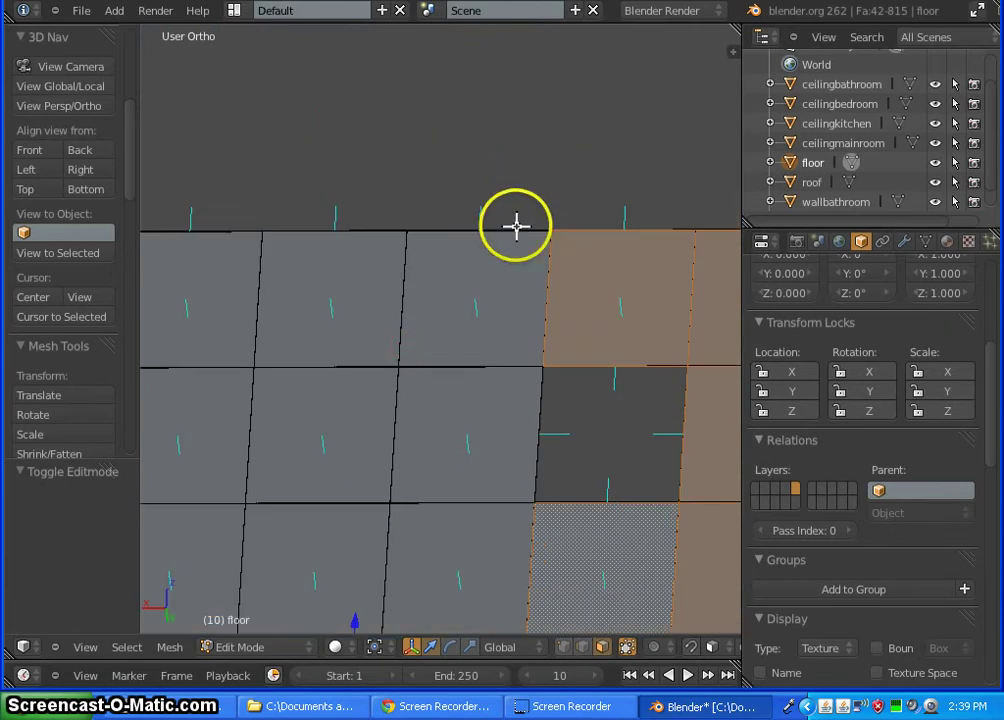
Add the top, middle and bottom faces of the column just past the window opening in the wall opposite the back wall to the selection
scroll(499, 283, up, 1)
scroll(499, 283, up, 4)
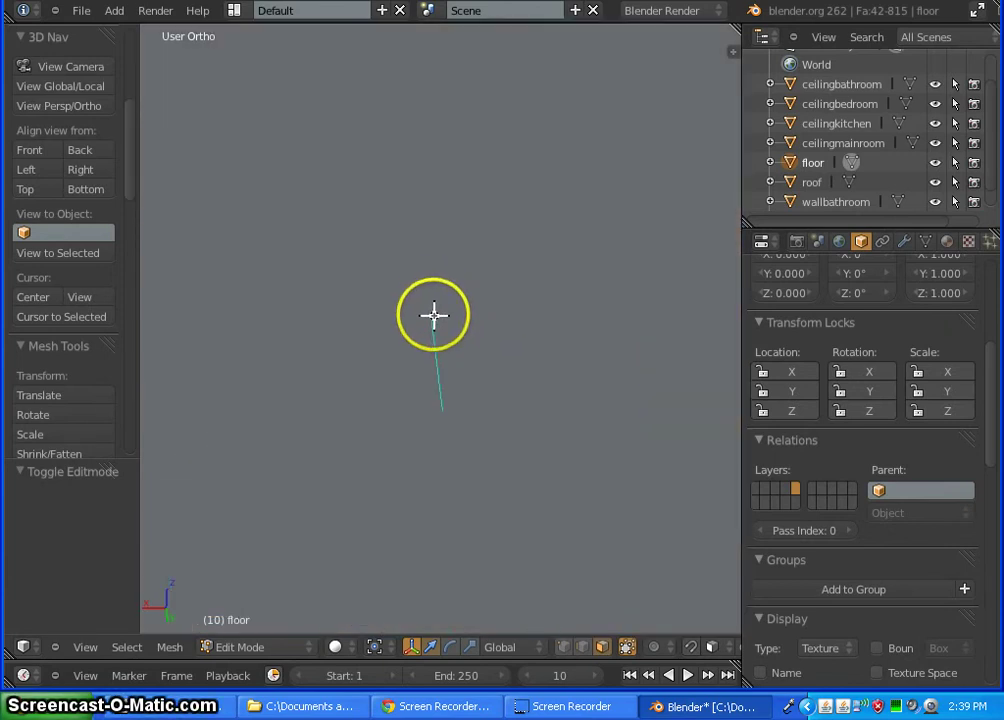
shift+right_click(431, 315)
shift+right_click(473, 411)
shift+middle_drag(473, 411, 473, 668)
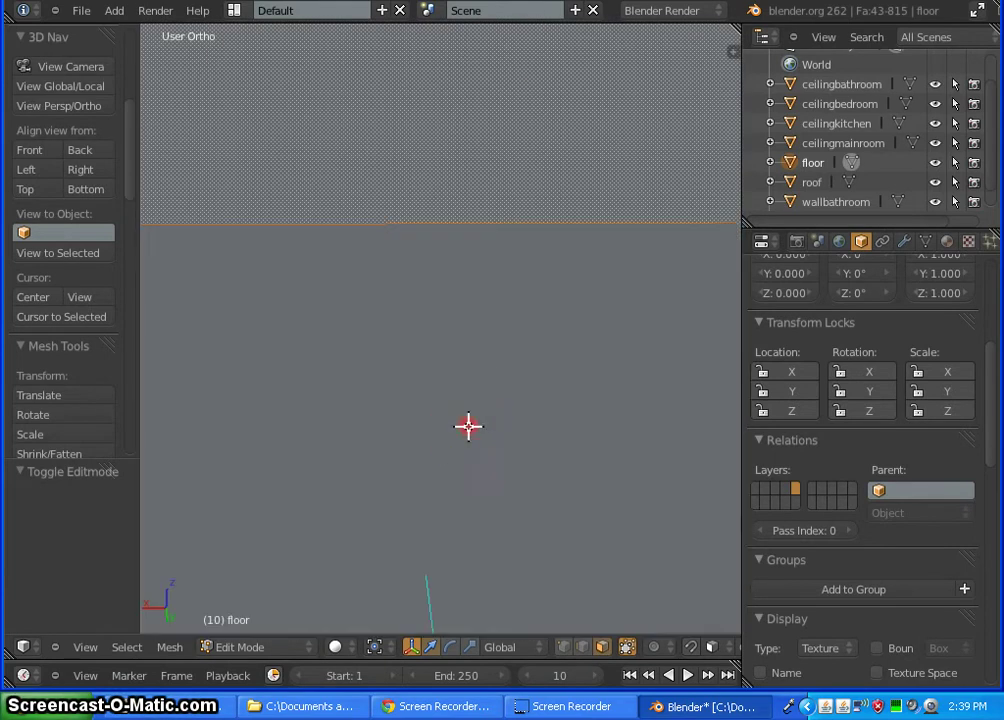
shift+middle_drag(468, 426, 488, 11)
shift+right_click(444, 162)
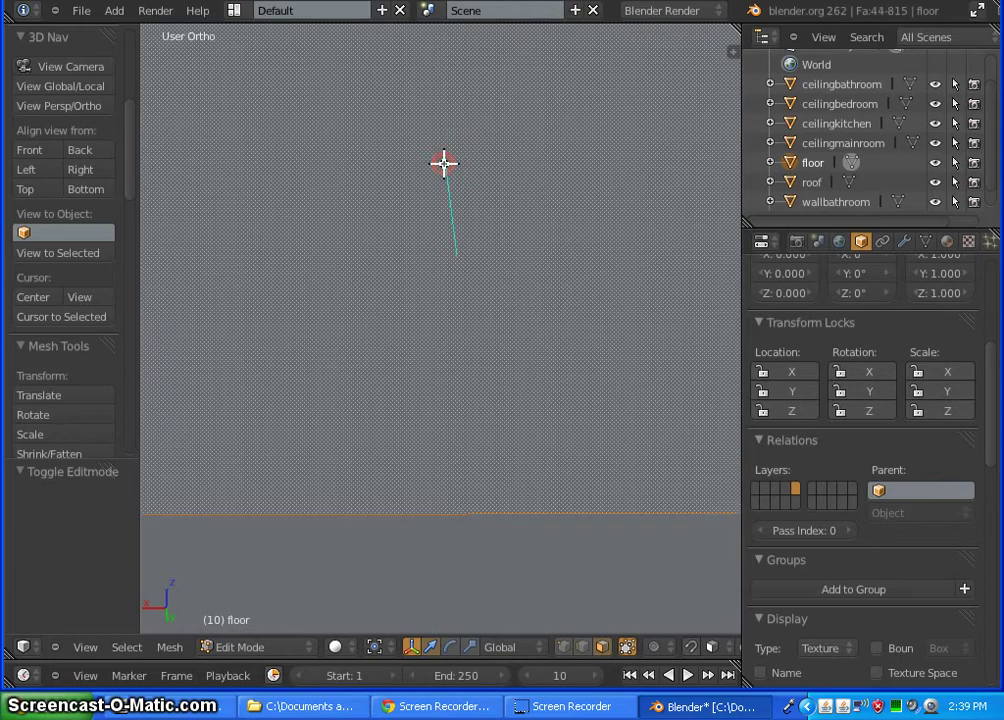
shift+middle_drag(481, 431, 506, 16)
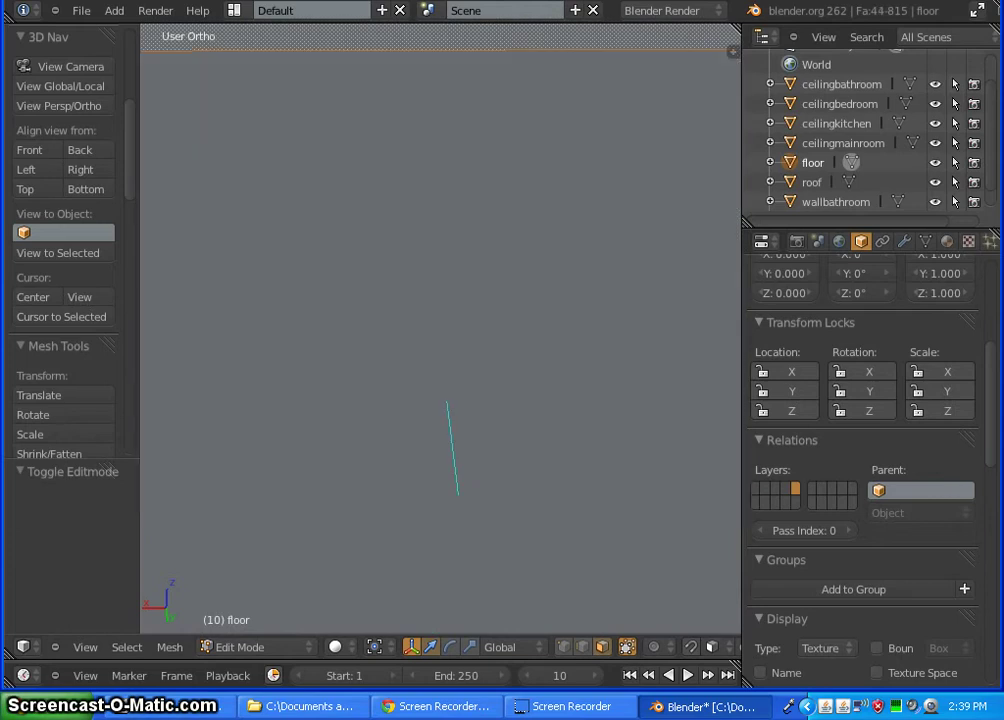
shift+right_click(444, 401)
scroll(515, 345, down, 8)
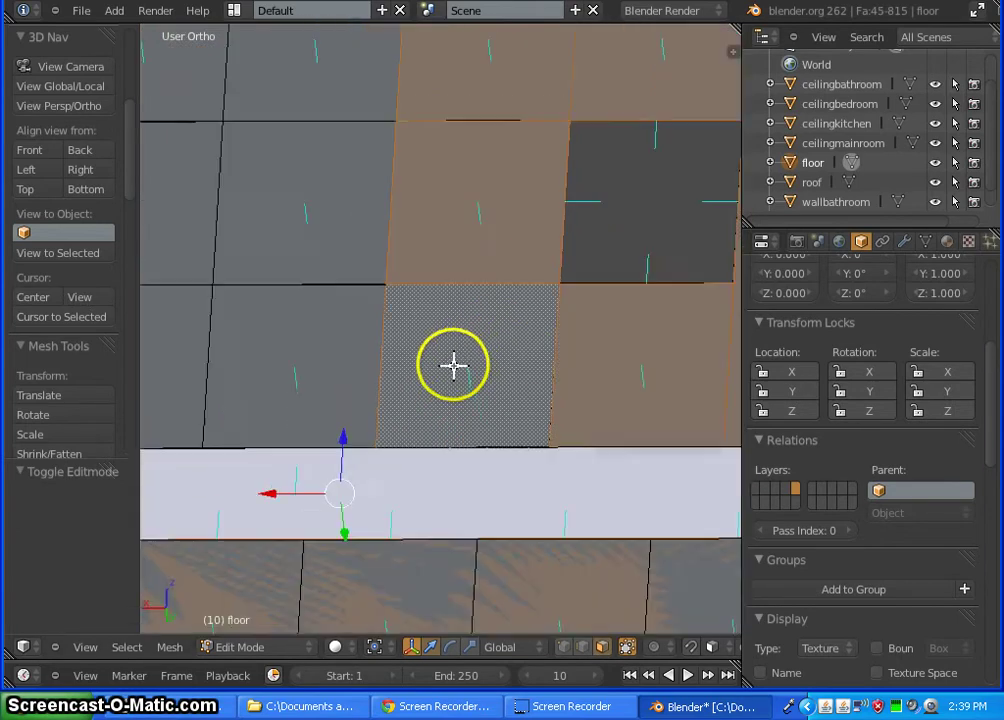
Add the three faces of the next column, midway between the wall's two window openings, to the selection
scroll(453, 365, down, 1)
mouse_move(313, 270)
shift+middle_down()
mouse_move(428, 365)
mouse_move(618, 388)
mouse_move(509, 406)
mouse_move(485, 383)
shift+middle_up()
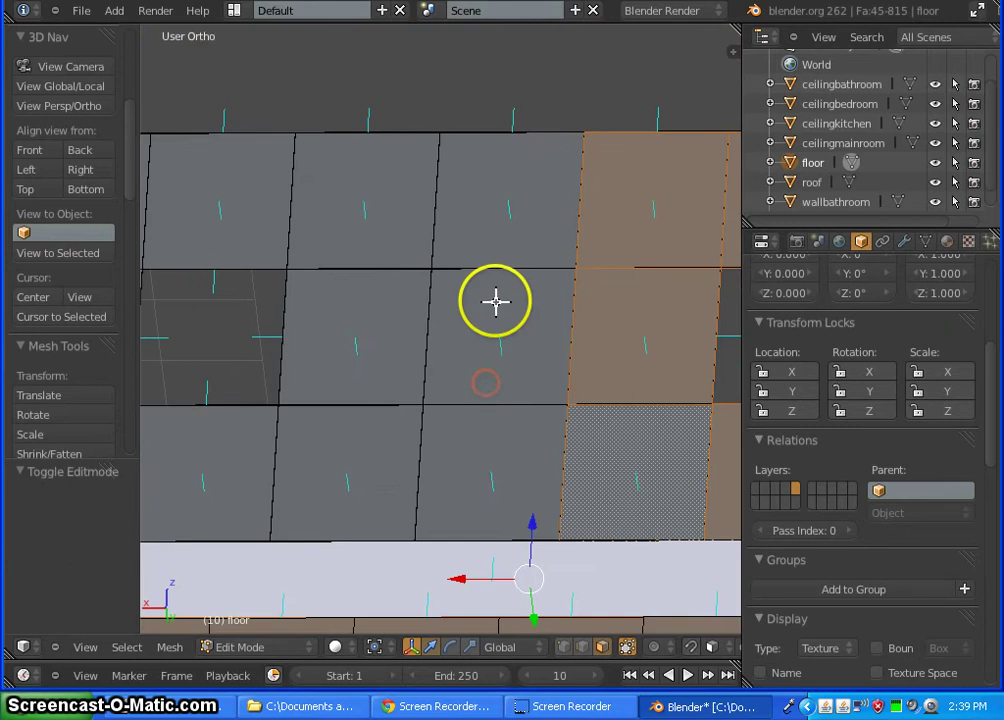
scroll(520, 170, up, 6)
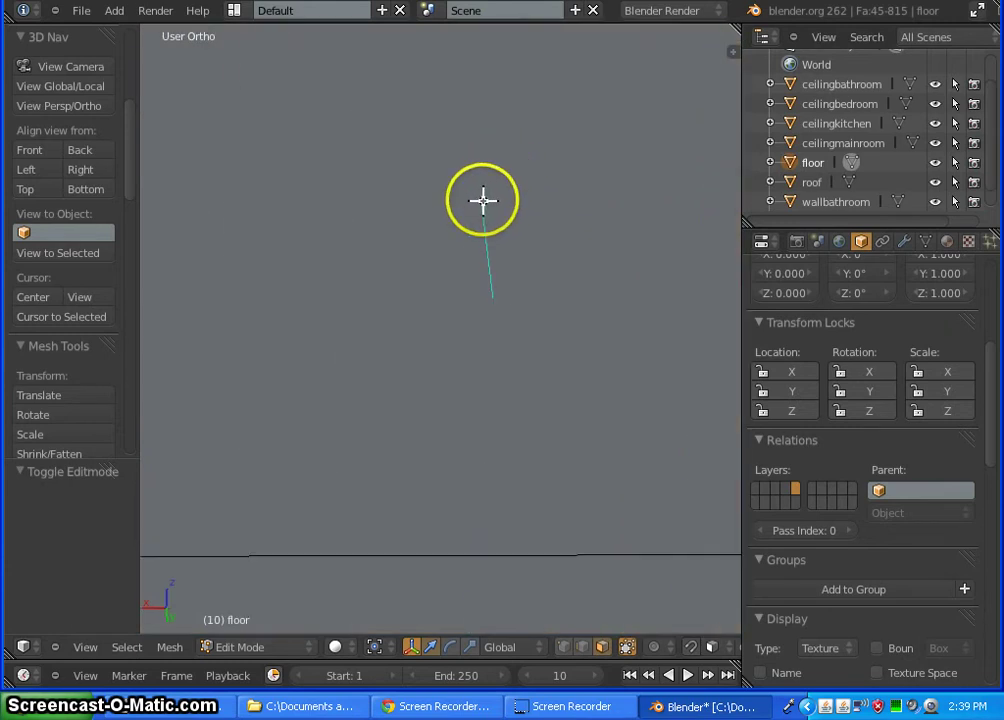
shift+right_click(481, 201)
shift+middle_drag(478, 482, 497, 305)
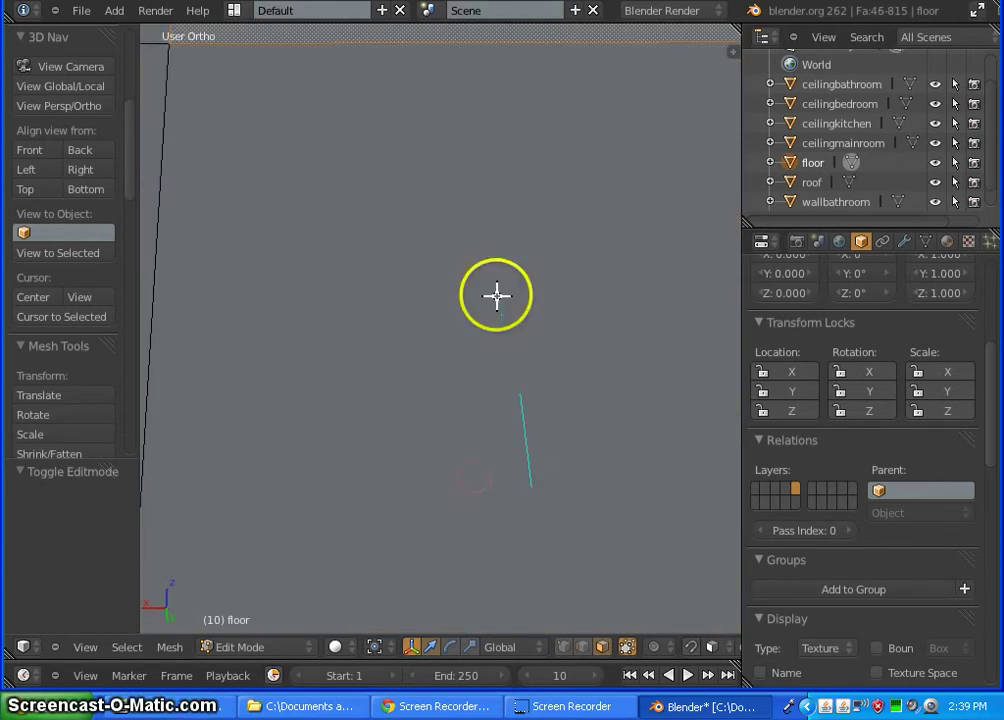
shift+right_click(520, 394)
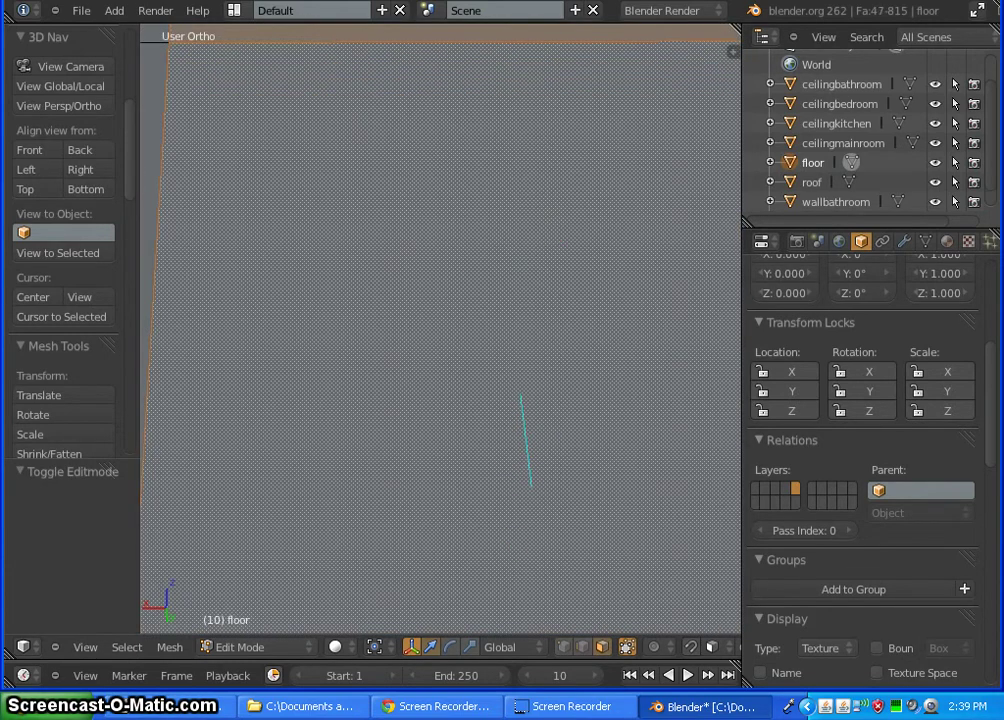
shift+middle_drag(538, 486, 500, 612)
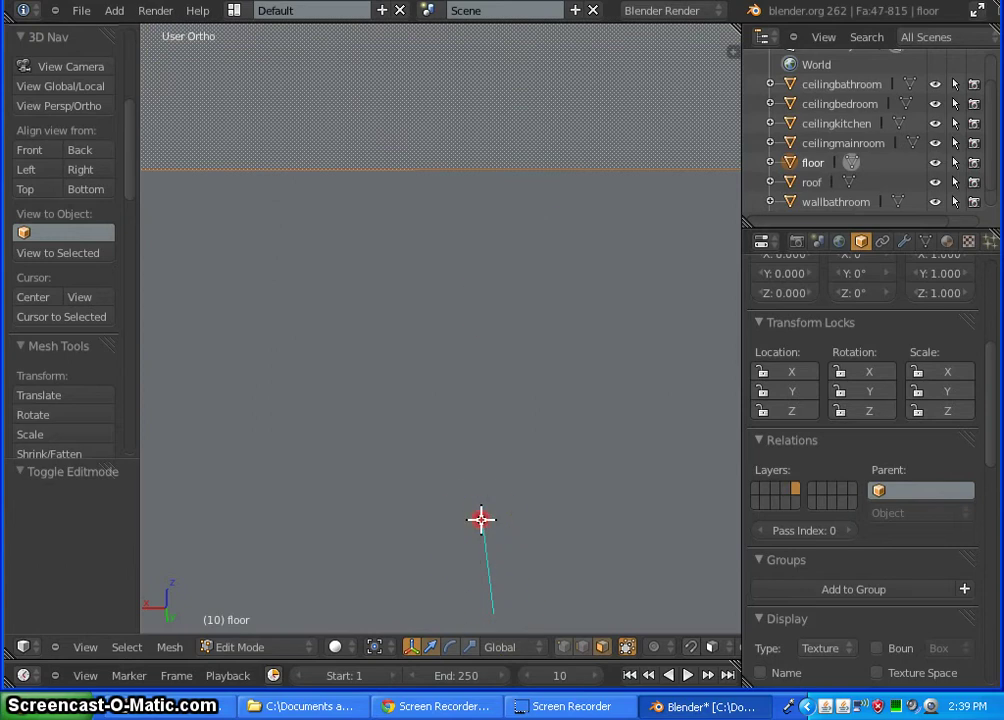
shift+right_click(481, 520)
Add the bottom, middle and top faces of the column directly before the second window opening to the selection
scroll(620, 410, down, 9)
scroll(446, 429, up, 2)
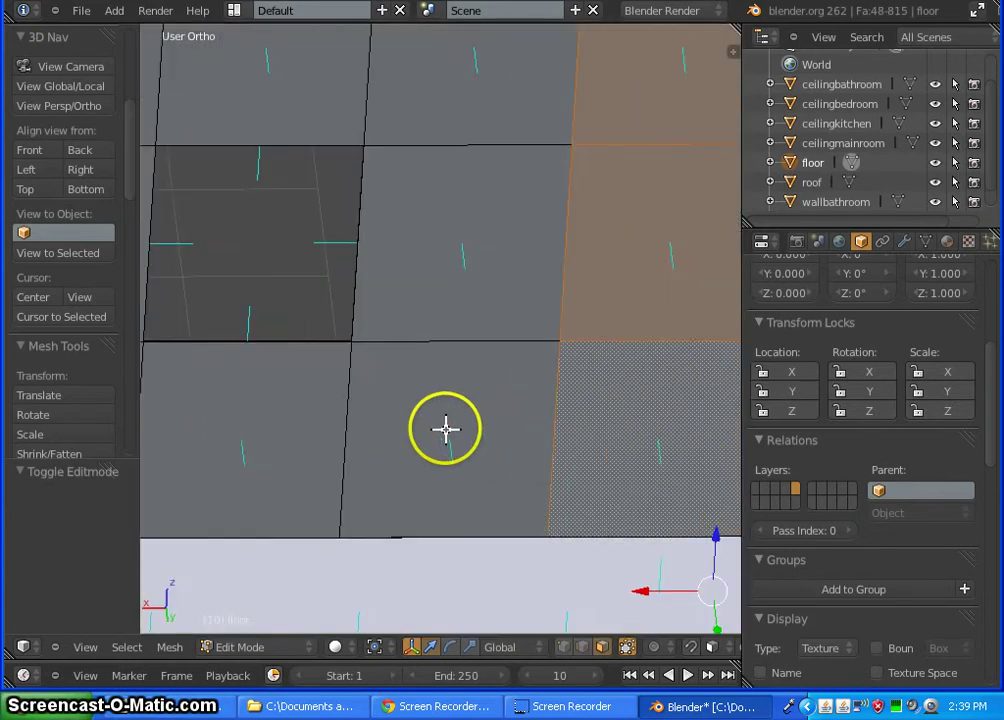
scroll(446, 429, up, 4)
shift+right_click(475, 277)
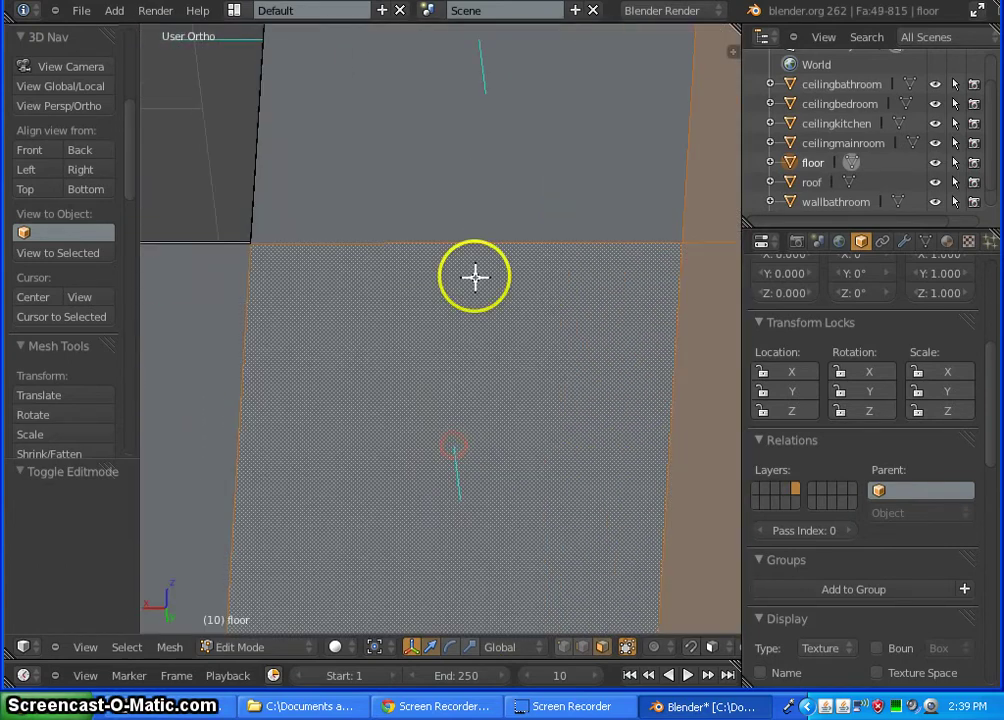
shift+middle_drag(471, 117, 421, 347)
click(421, 347)
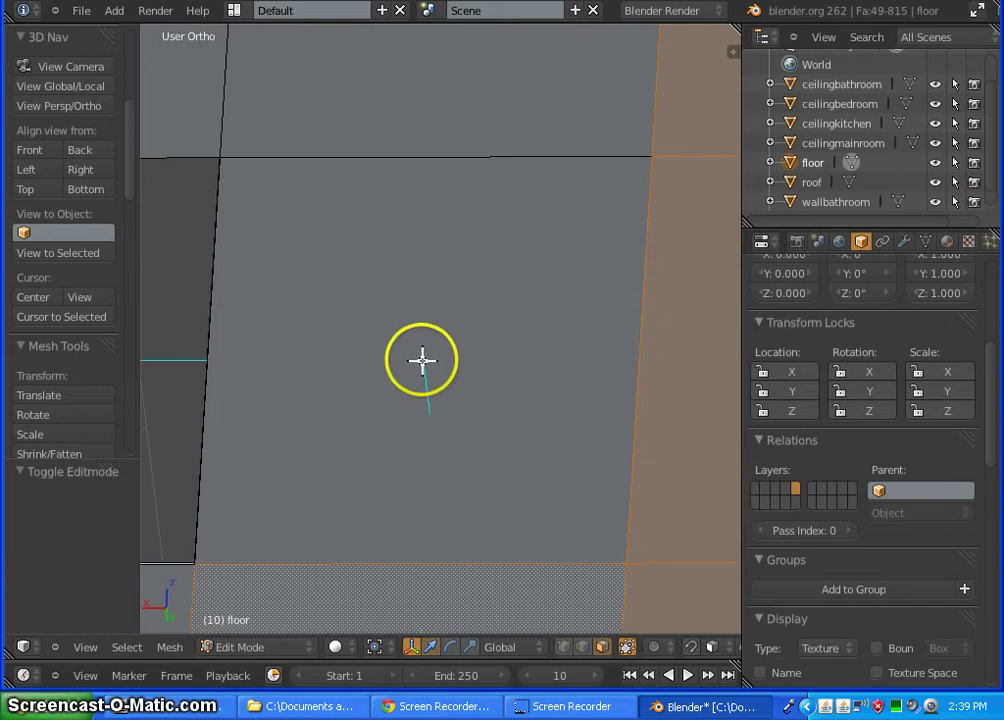
shift+right_click(504, 202)
shift+middle_drag(504, 202, 481, 581)
click(482, 580)
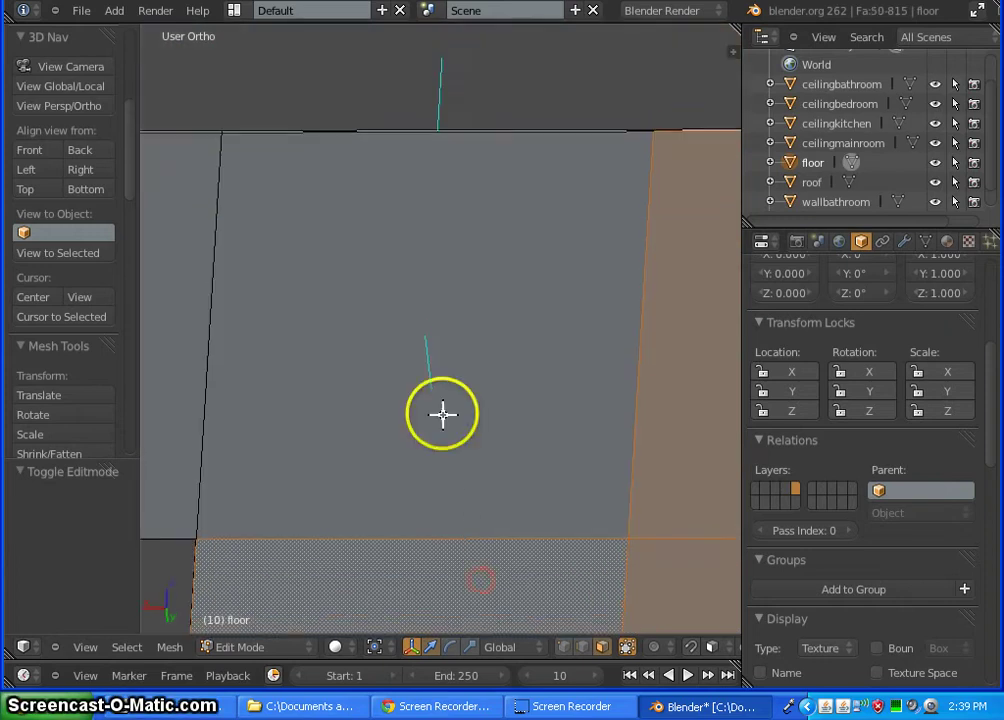
shift+right_click(424, 338)
Add the faces directly above and below the second window opening to the selection
shift+middle_drag(359, 412, 867, 367)
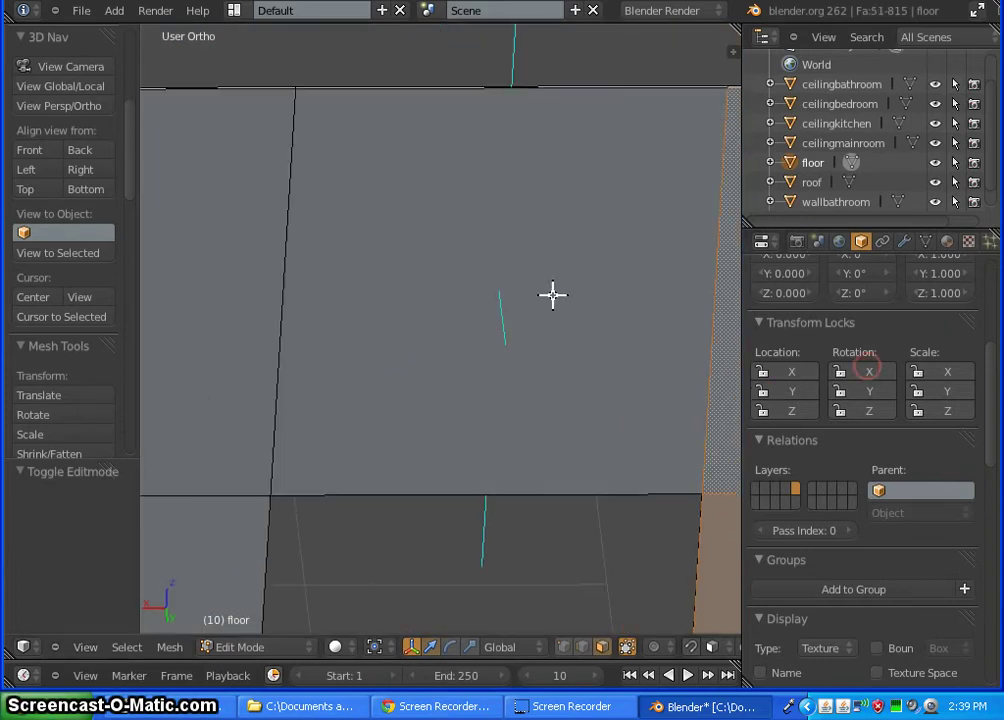
shift+right_click(501, 291)
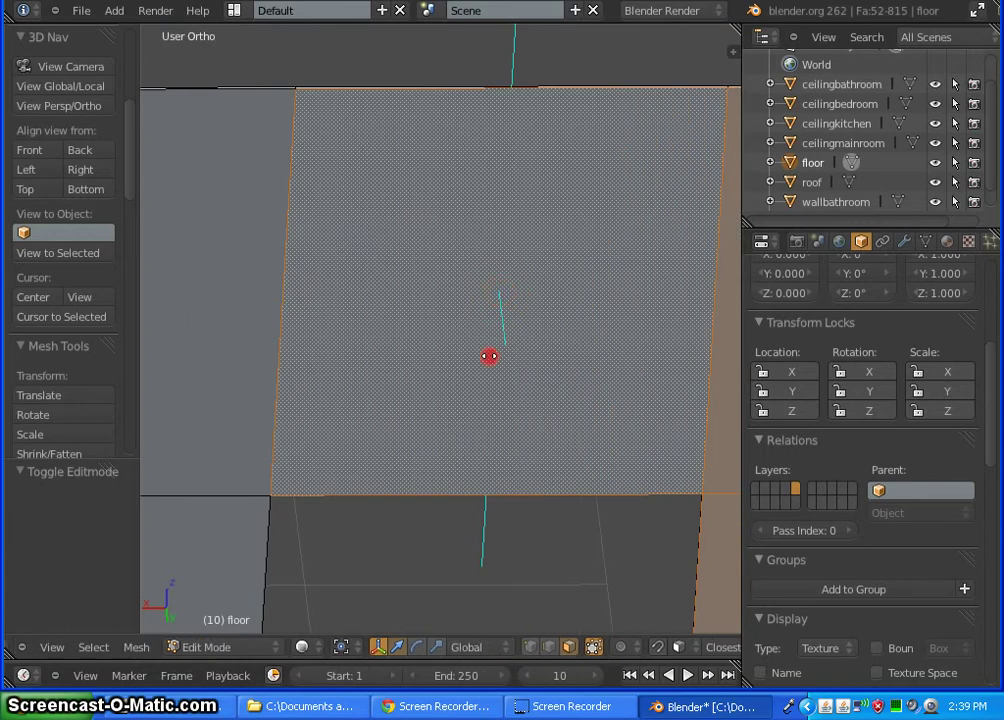
shift+middle_drag(502, 489, 445, 228)
shift+right_click(459, 293)
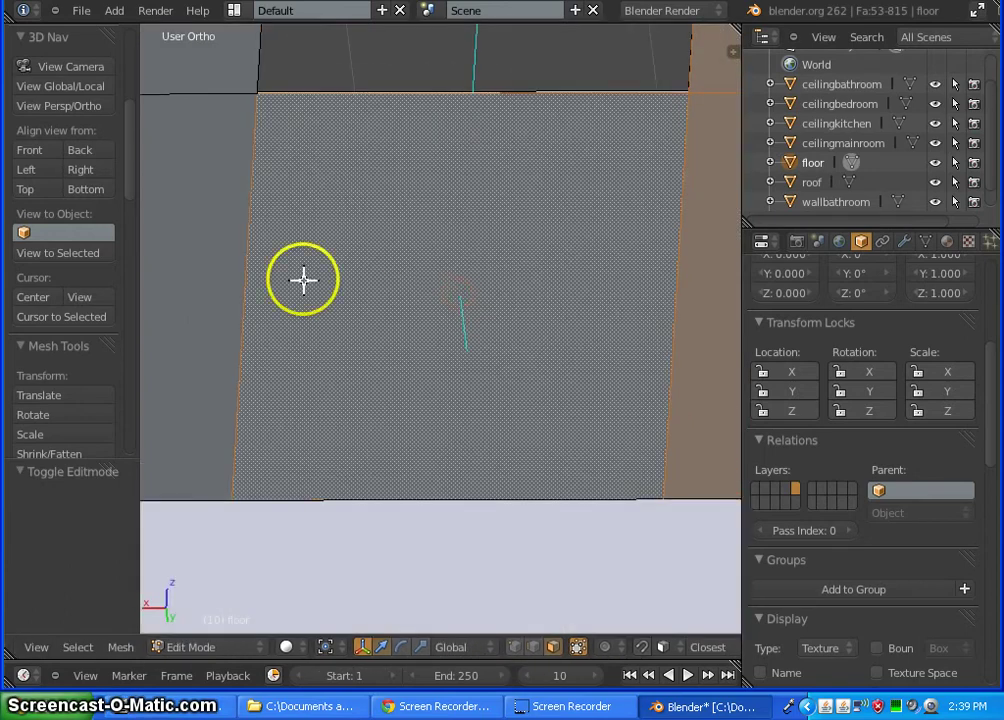
Add the three faces of the wall's last column, between the second window opening and the corner, to the selection
shift+middle_drag(504, 307, 645, 325)
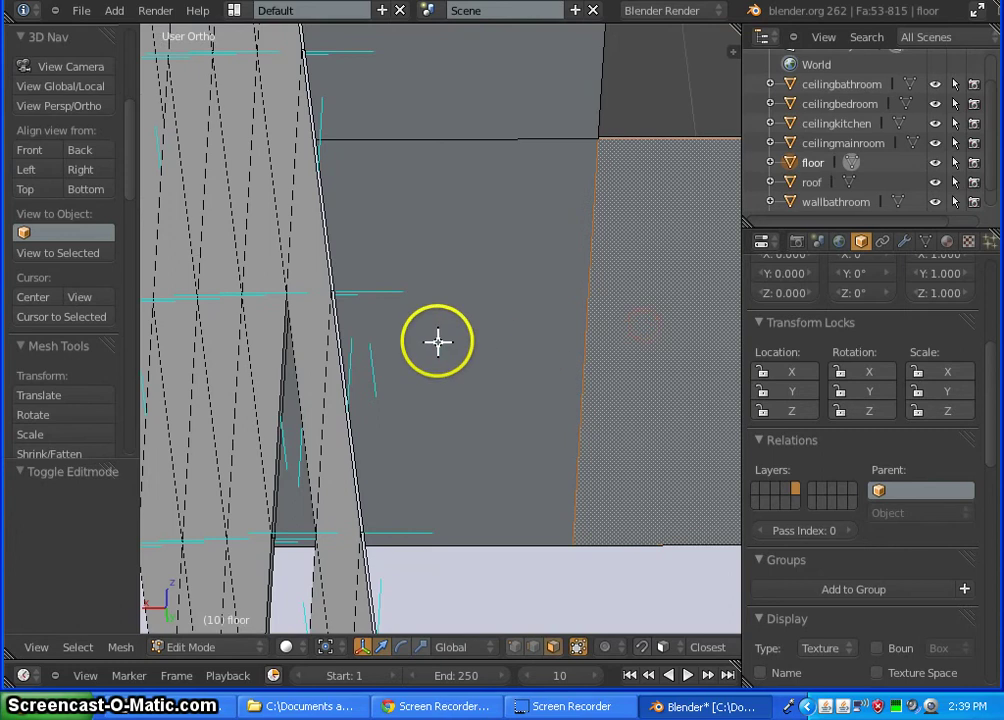
shift+right_click(367, 341)
shift+middle_drag(529, 206, 538, 565)
shift+right_click(412, 312)
shift+middle_drag(529, 146, 511, 587)
shift+right_click(419, 345)
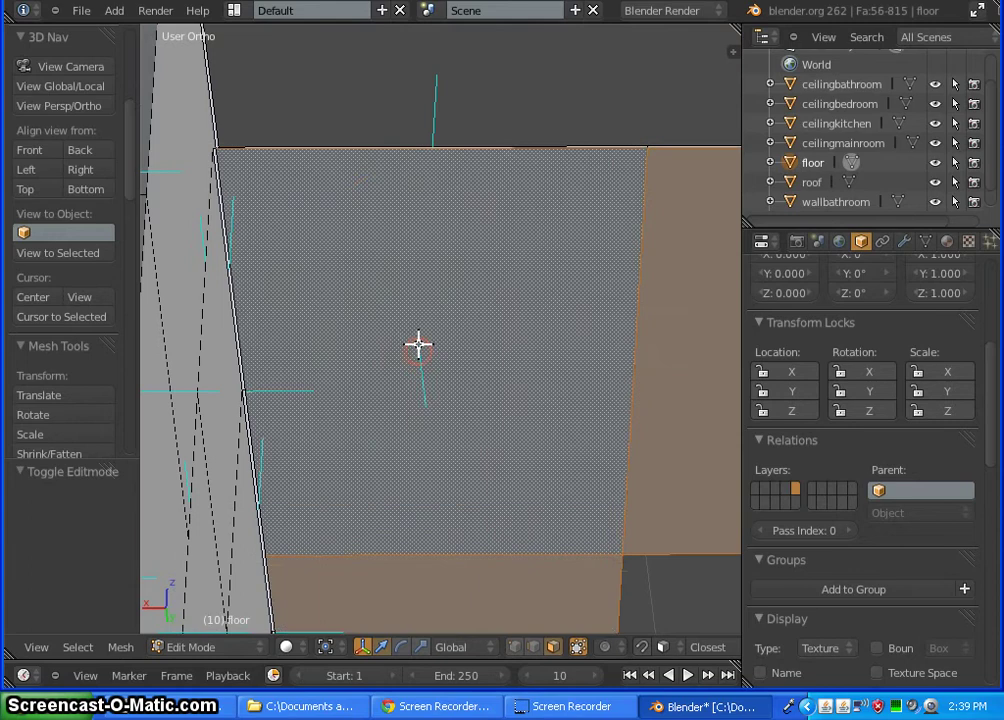
Examine the wing walls from the other side for faces missing from the selection
scroll(426, 228, down, 8)
middle_drag(597, 516, 216, 435)
shift+middle_drag(560, 520, 7, 314)
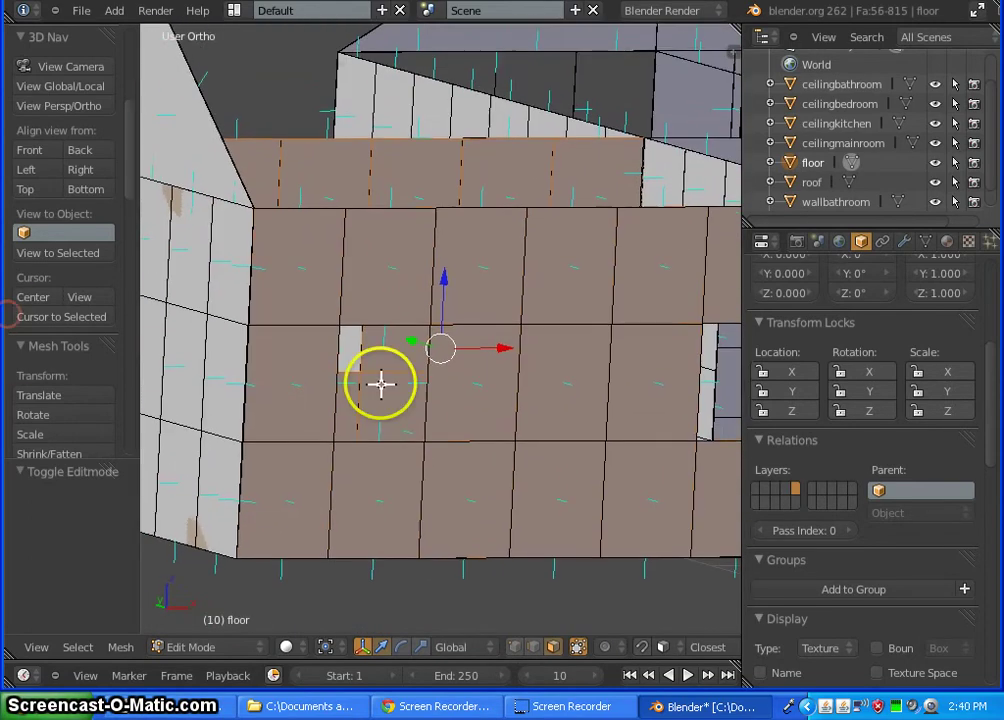
scroll(442, 373, up, 6)
shift+middle_drag(534, 424, 60, 135)
shift+middle_drag(590, 434, 3, 198)
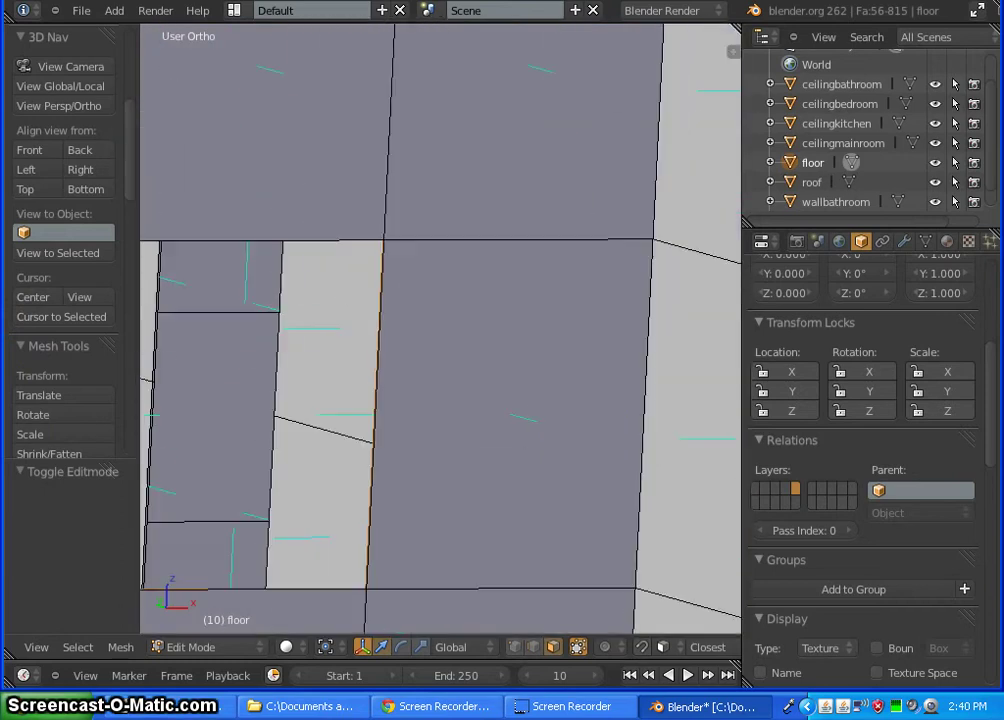
shift+middle_drag(3, 298, 475, 452)
Add all five faces of the corner column on the adjoining wall with the door opening to the selection, working upward
middle_drag(357, 322, 513, 406)
shift+middle_drag(327, 147, 534, 716)
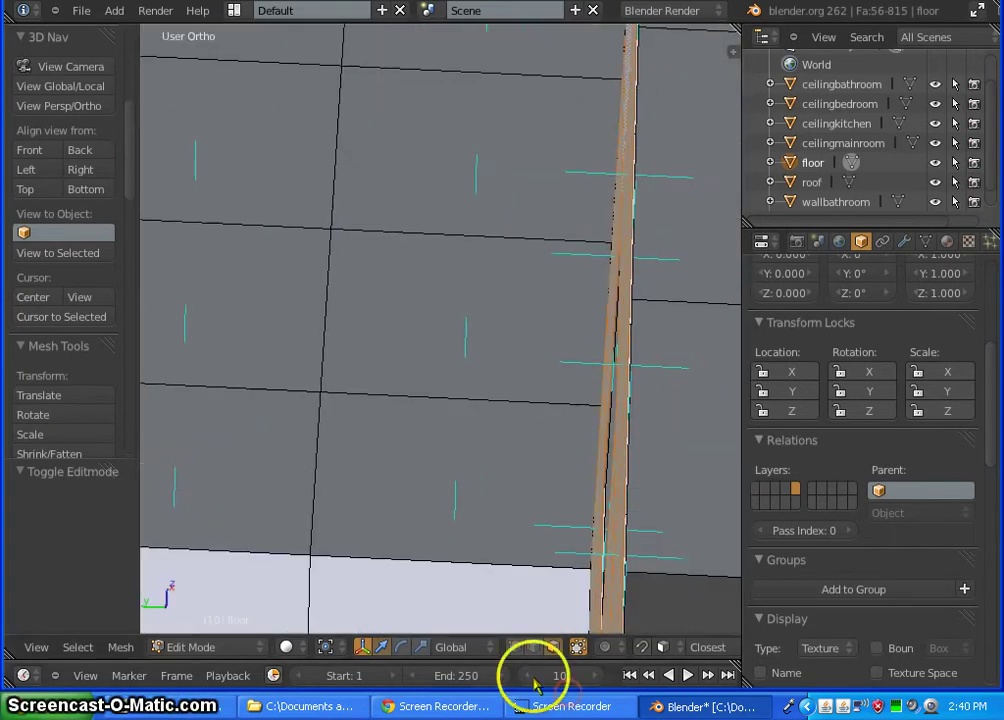
click(454, 479)
shift+click(459, 307)
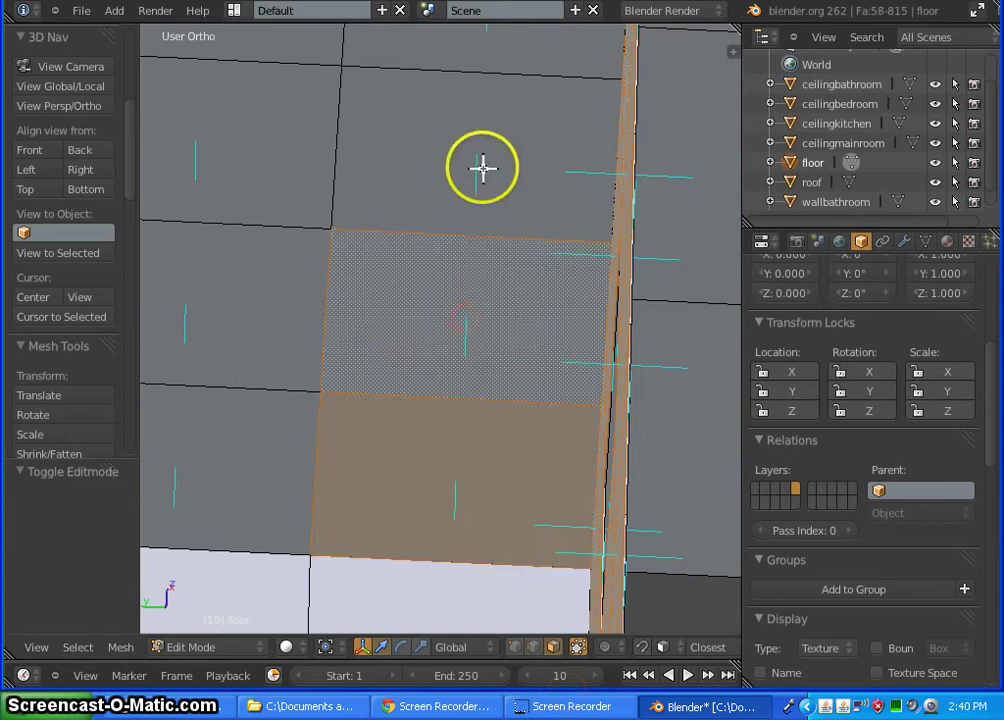
shift+middle_drag(475, 152, 490, 361)
scroll(618, 314, down, 5)
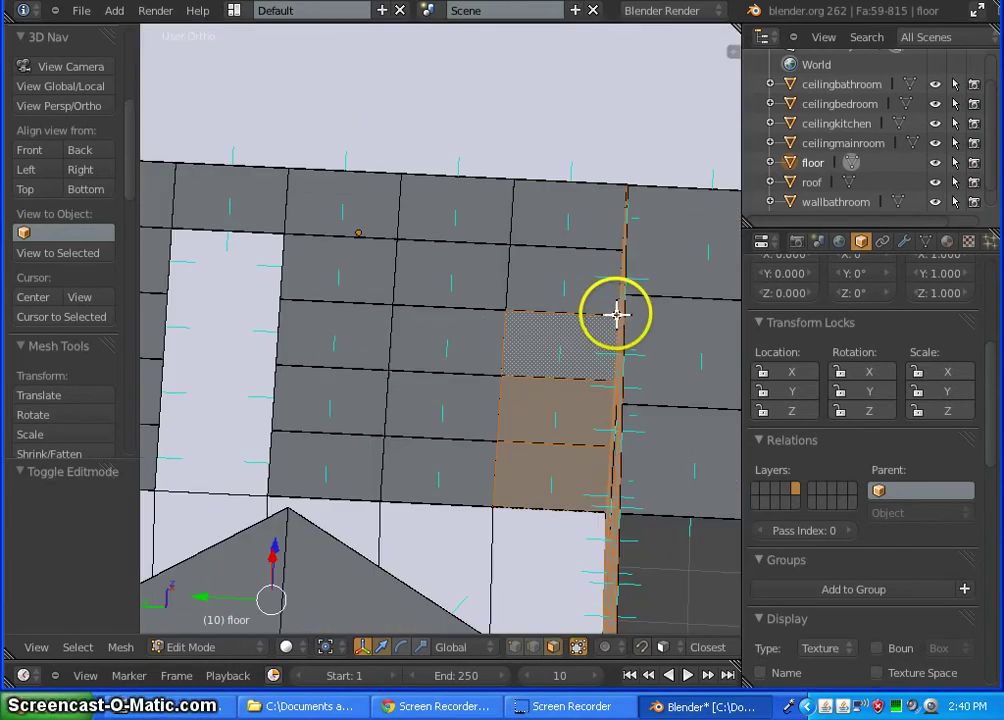
scroll(588, 240, up, 2)
scroll(587, 251, up, 4)
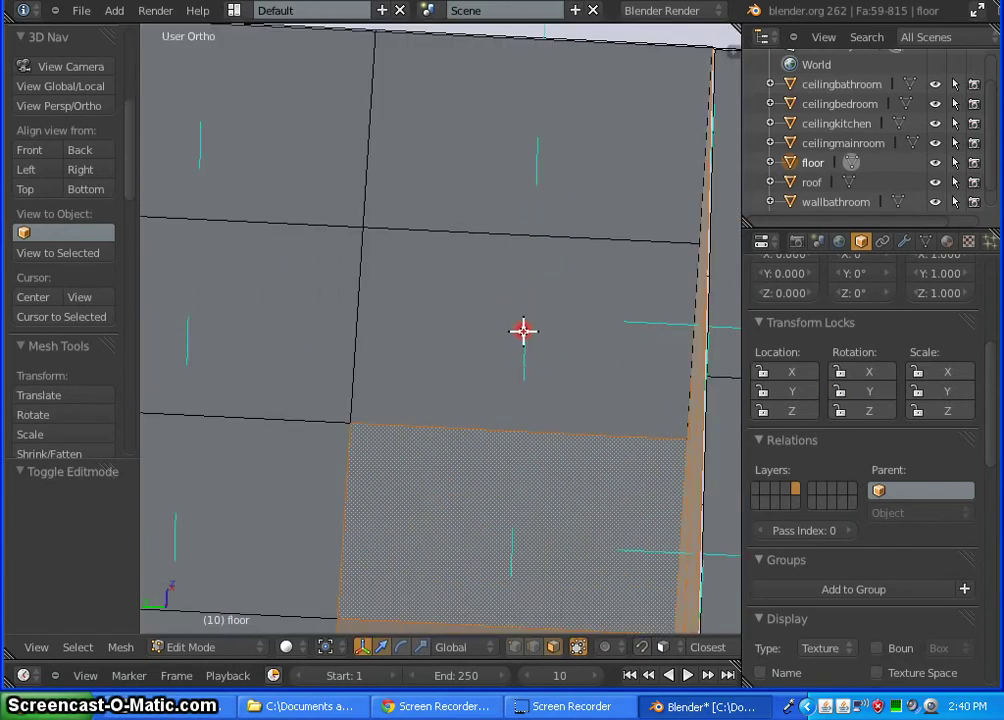
shift+right_click(523, 331)
shift+right_click(538, 135)
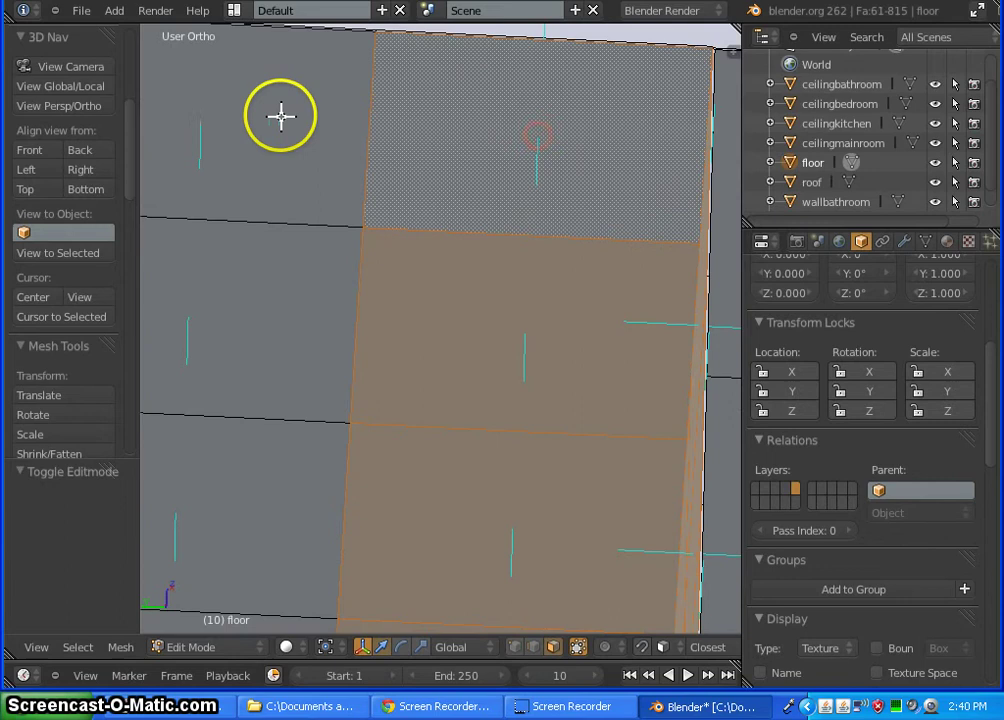
Add the five faces of the second column from the corner on the door wall to the selection, working downward
shift+right_click(198, 118)
shift+right_click(190, 310)
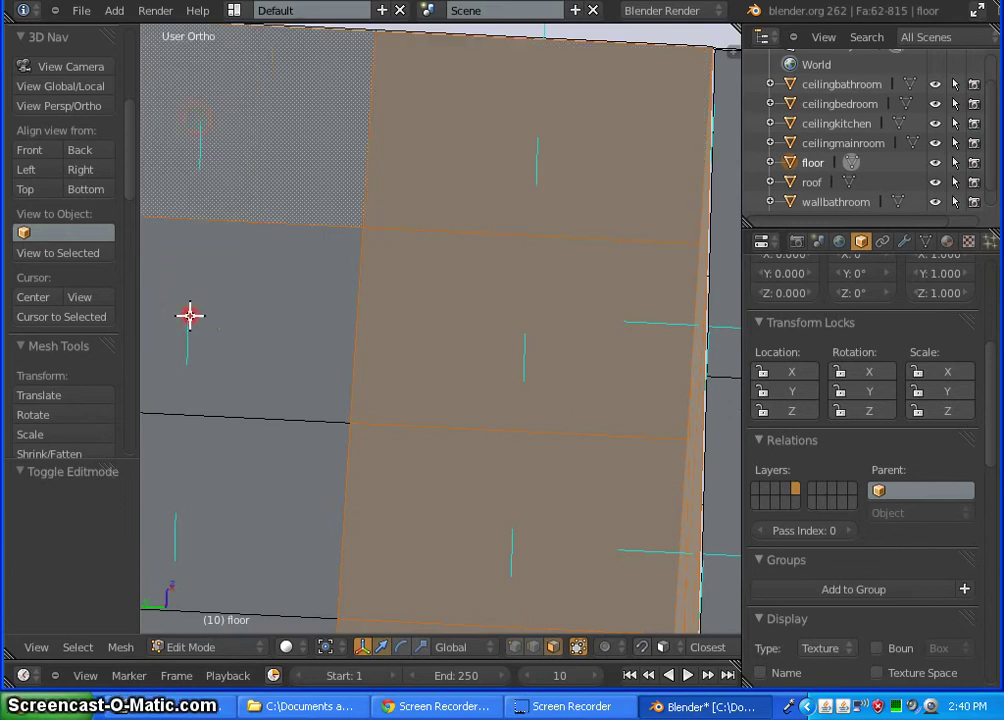
shift+right_click(175, 513)
shift+middle_drag(247, 615, 577, 52)
shift+right_click(490, 145)
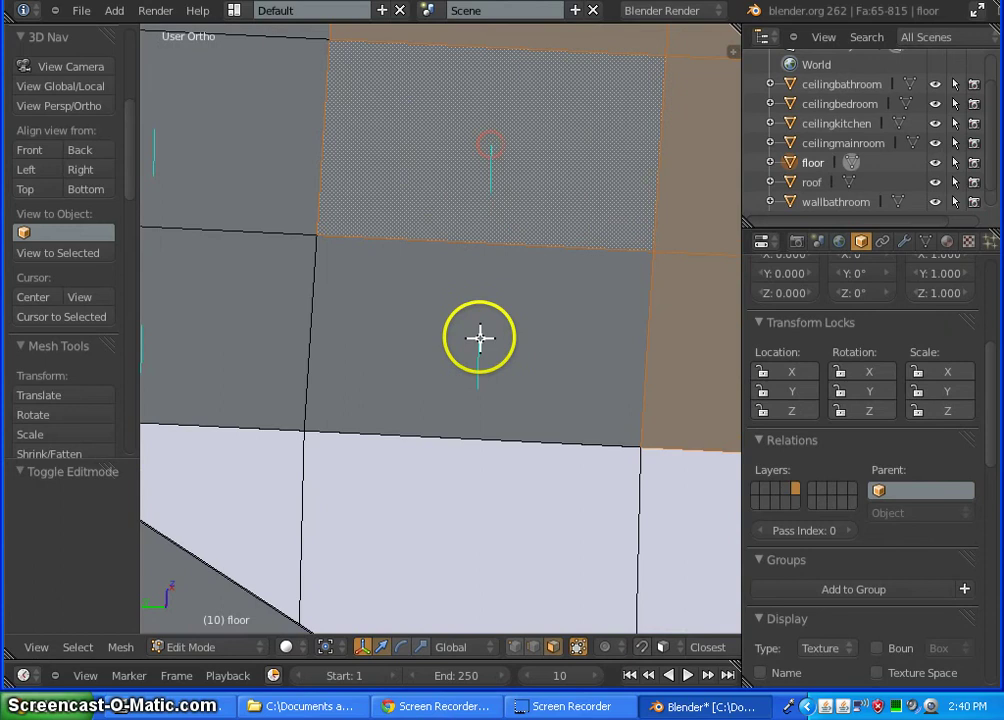
shift+right_click(480, 343)
Add the five faces of the third column, bordering the near side of the door opening, to the selection
shift+middle_drag(473, 452, 541, 447)
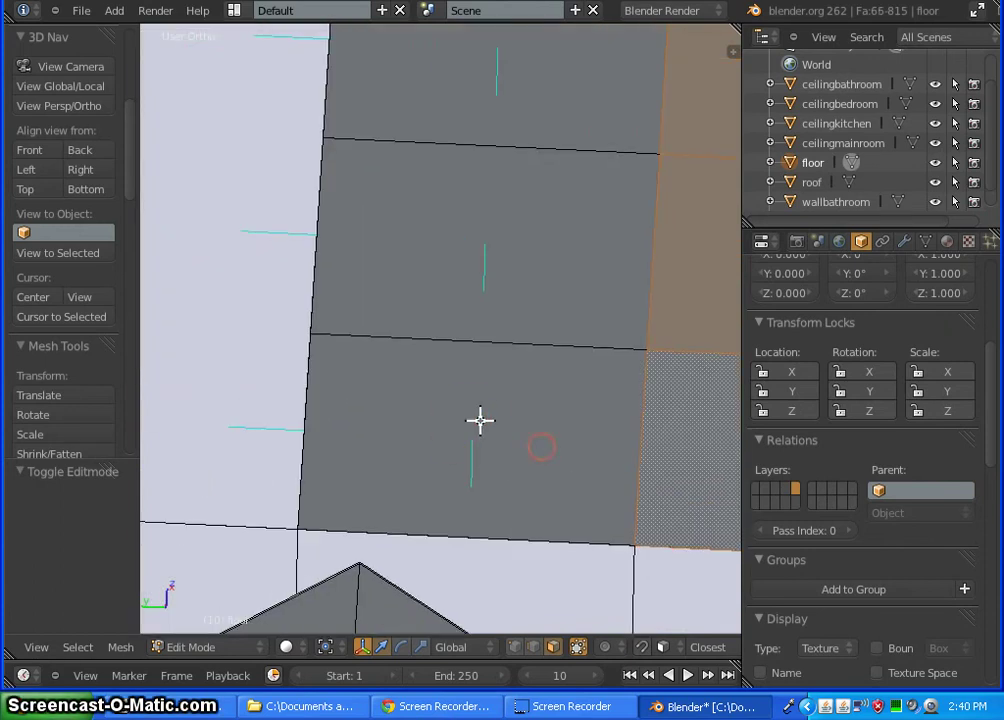
shift+right_click(472, 437)
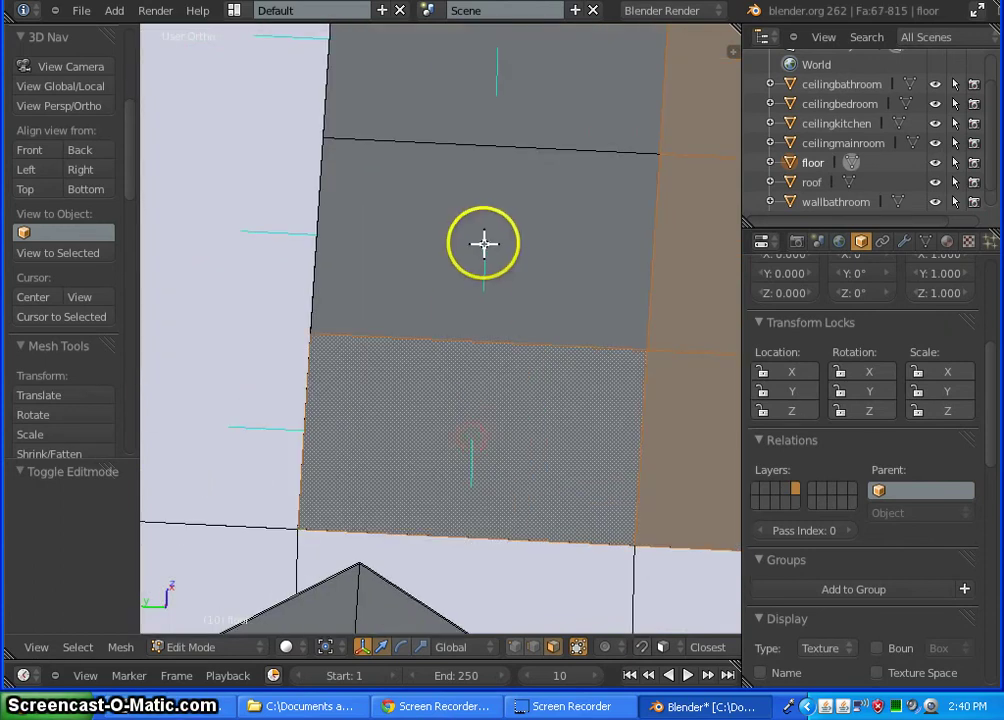
shift+right_click(484, 243)
shift+middle_drag(538, 96, 430, 508)
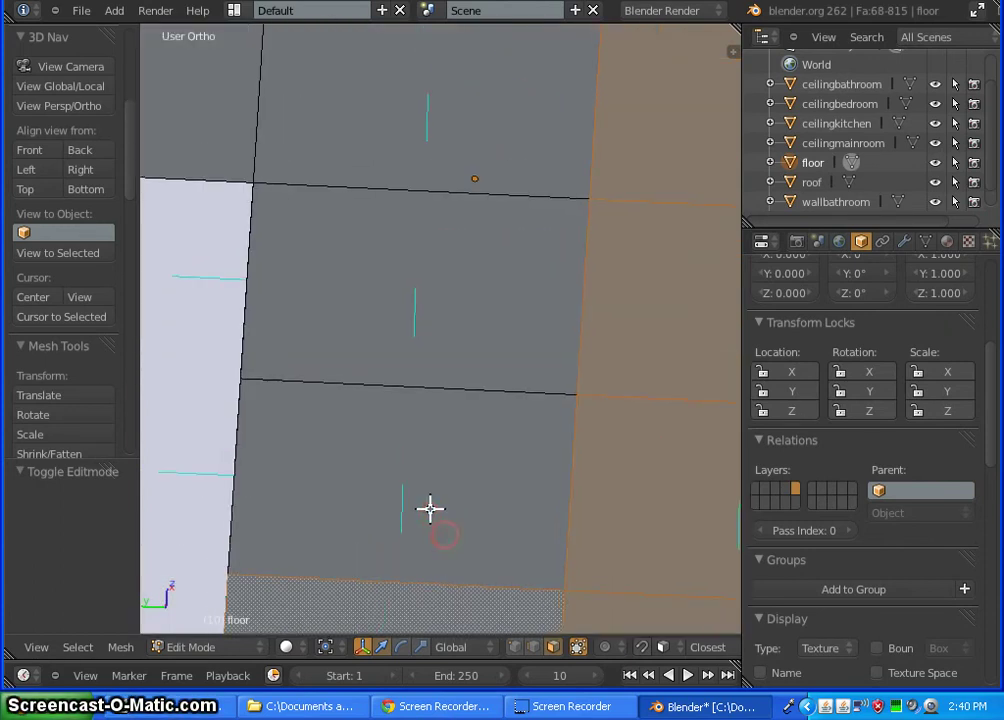
shift+right_click(402, 480)
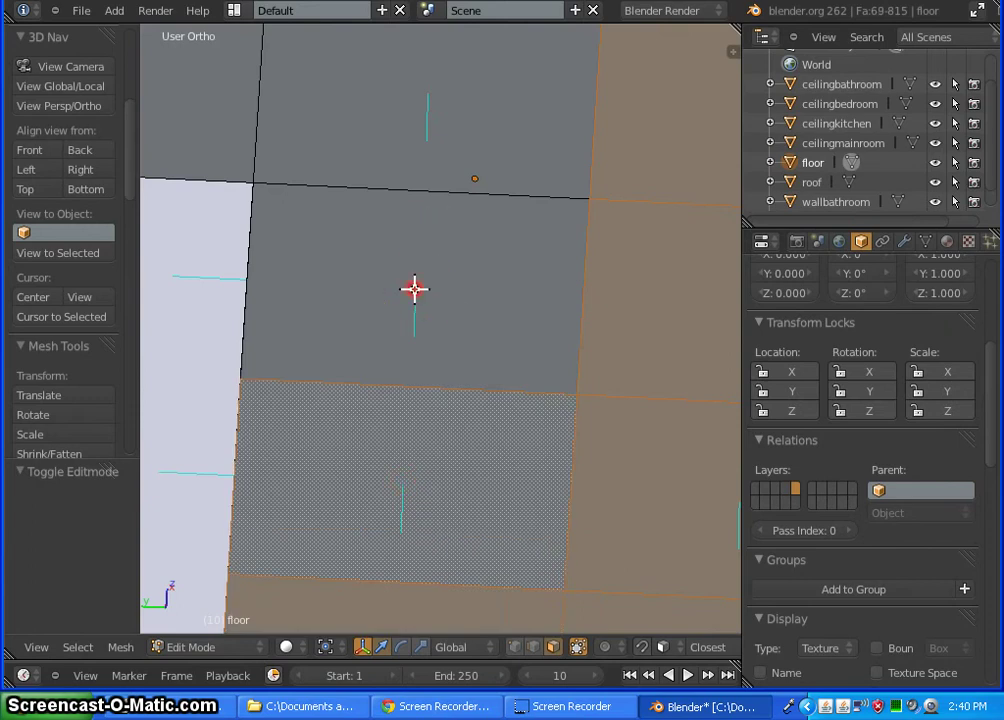
shift+right_click(414, 289)
shift+right_click(381, 117)
Add the face directly above the door opening to the selection
shift+middle_drag(381, 117, 728, 316)
shift+right_click(475, 283)
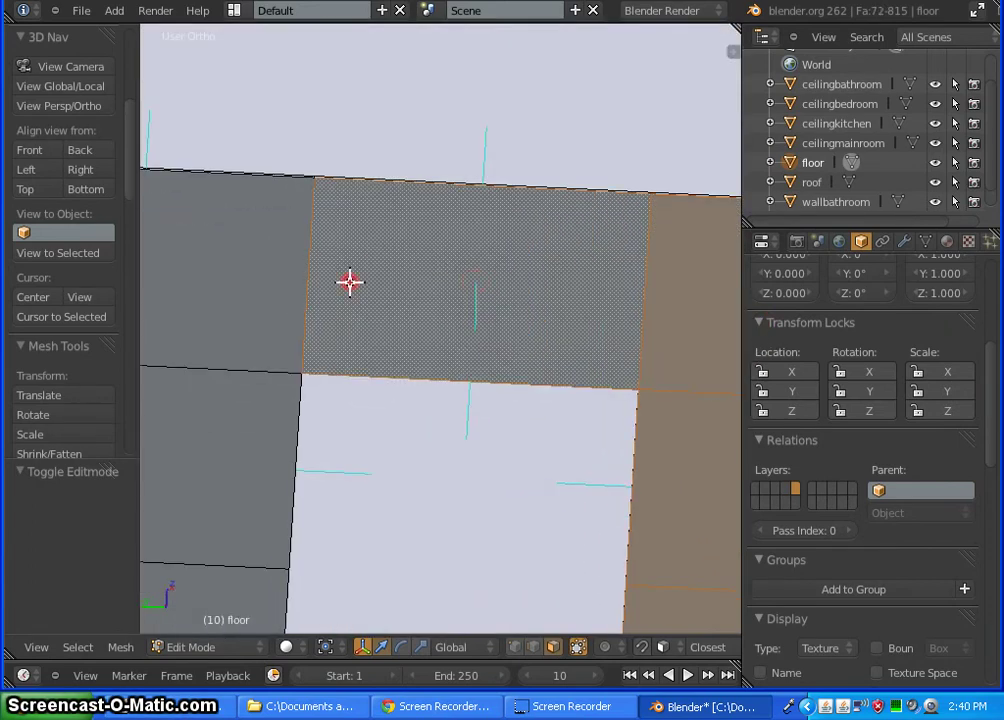
Add the five faces of the column bordering the far side of the door opening to the selection, working downward
shift+middle_drag(347, 280, 674, 260)
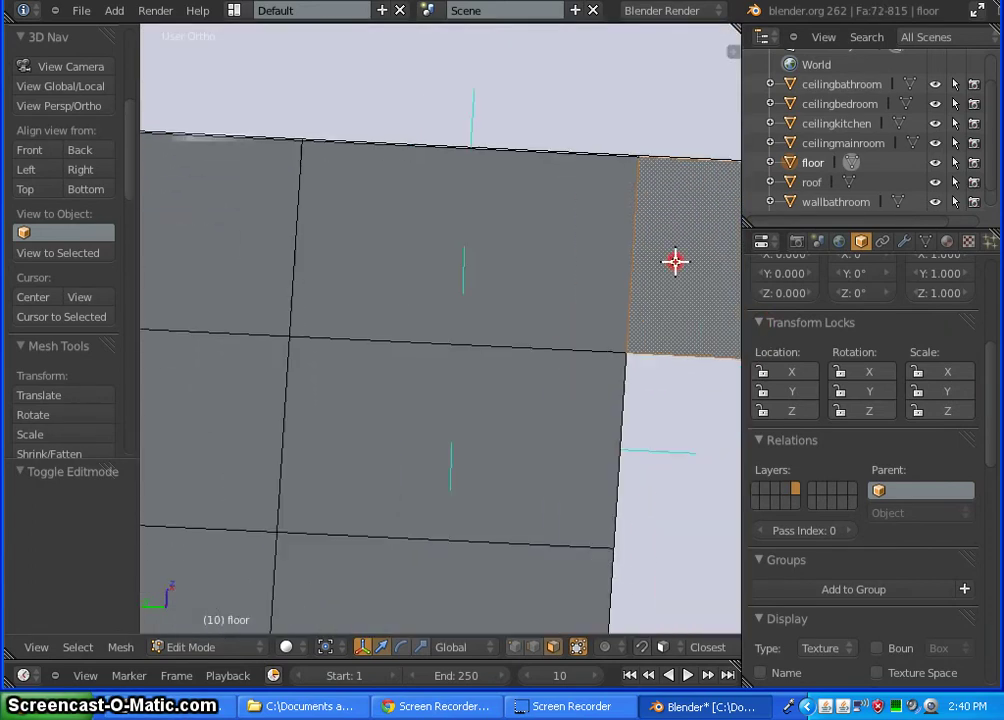
shift+right_click(495, 238)
shift+middle_drag(556, 399, 513, 264)
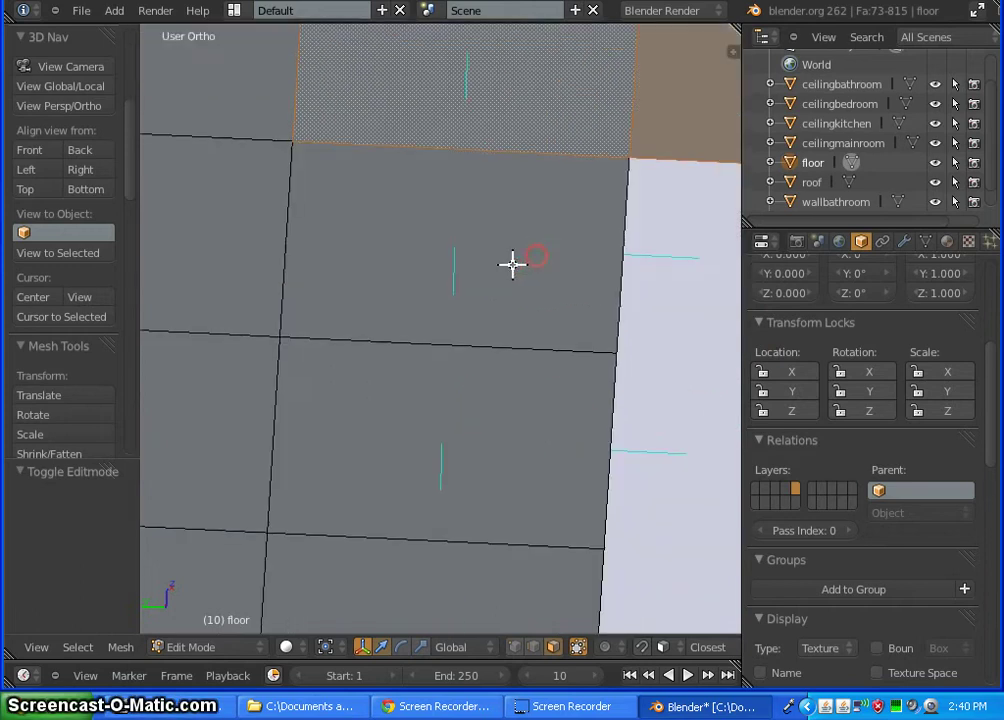
shift+right_click(453, 248)
shift+middle_drag(533, 385, 482, 128)
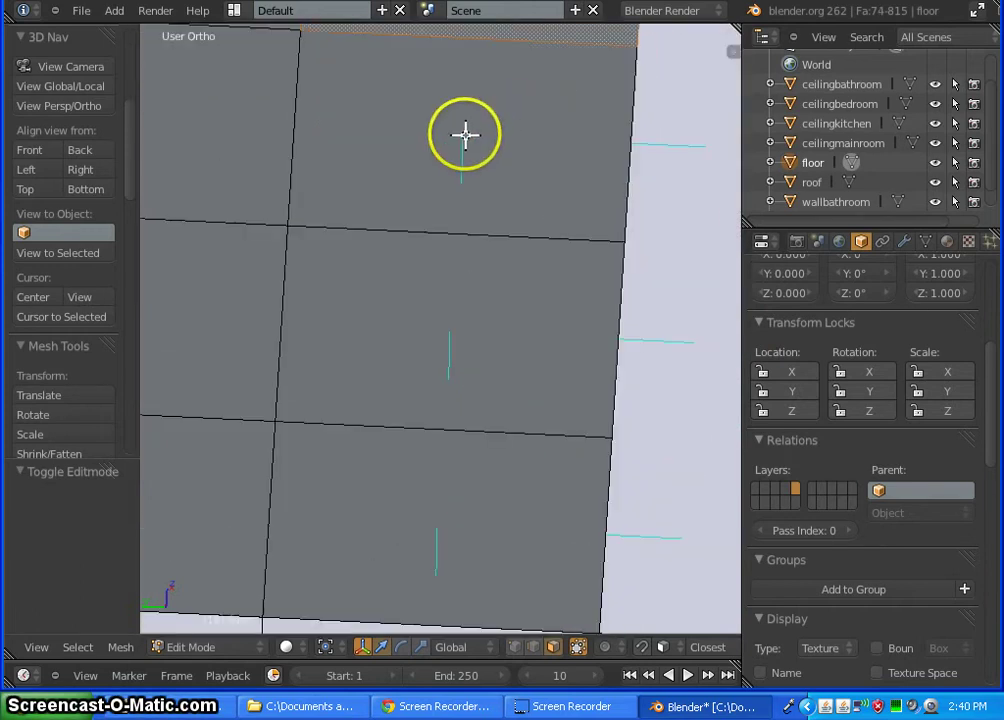
shift+right_click(461, 137)
shift+right_click(448, 330)
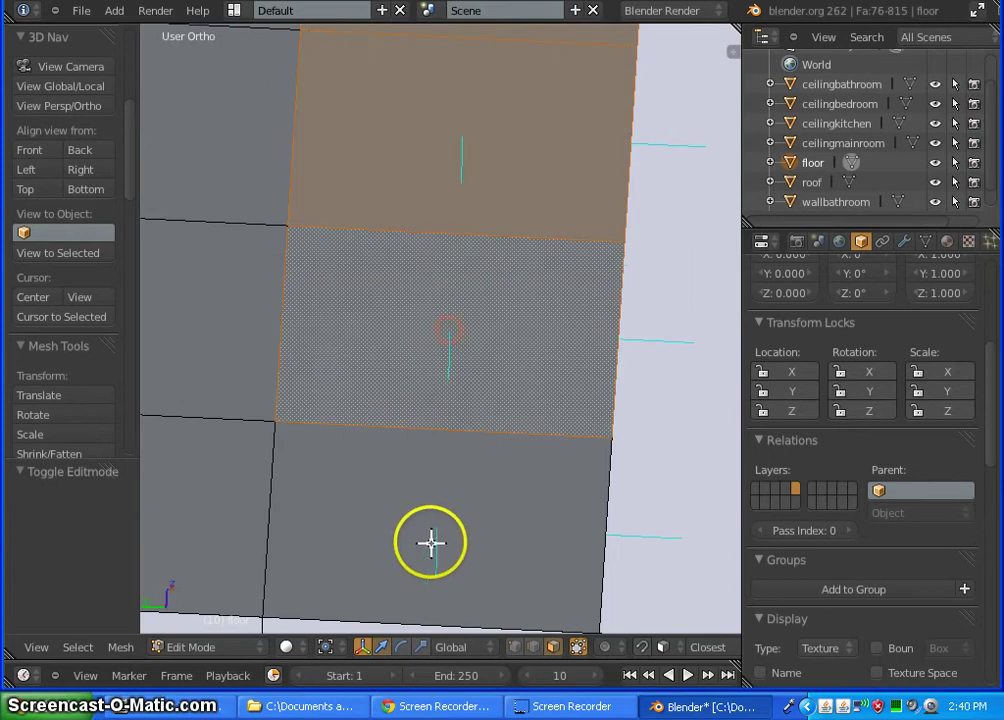
shift+right_click(437, 530)
Add the five faces of the last column at the far end of the door wall to the selection, working upward
shift+middle_drag(347, 430, 518, 440)
click(421, 468)
shift+right_click(421, 468)
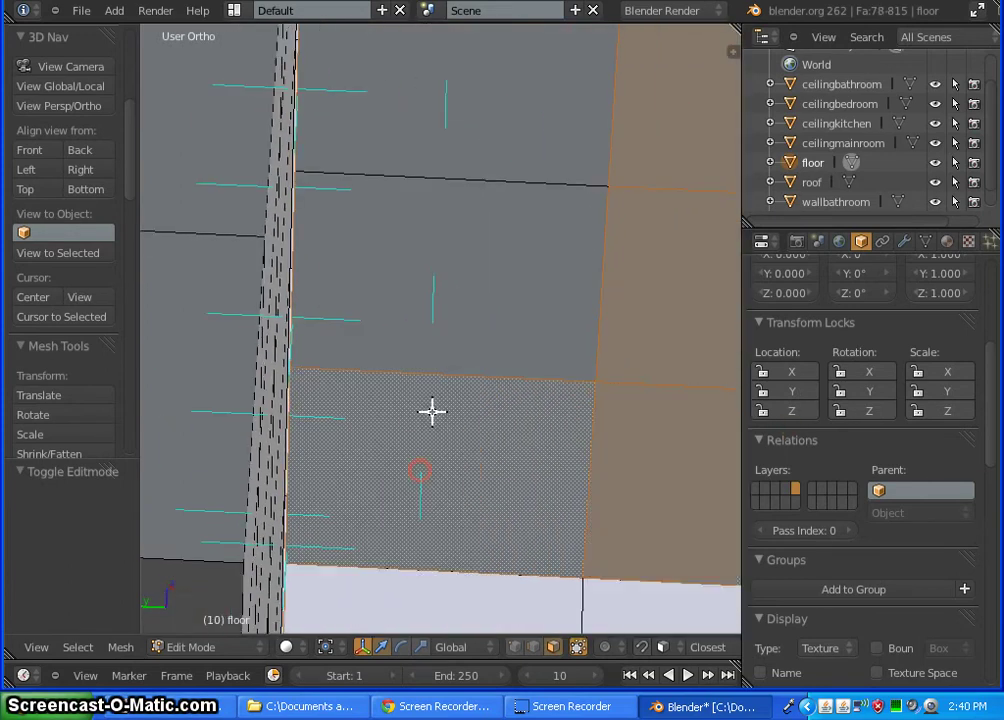
click(435, 273)
shift+right_click(435, 273)
shift+middle_drag(435, 273, 477, 648)
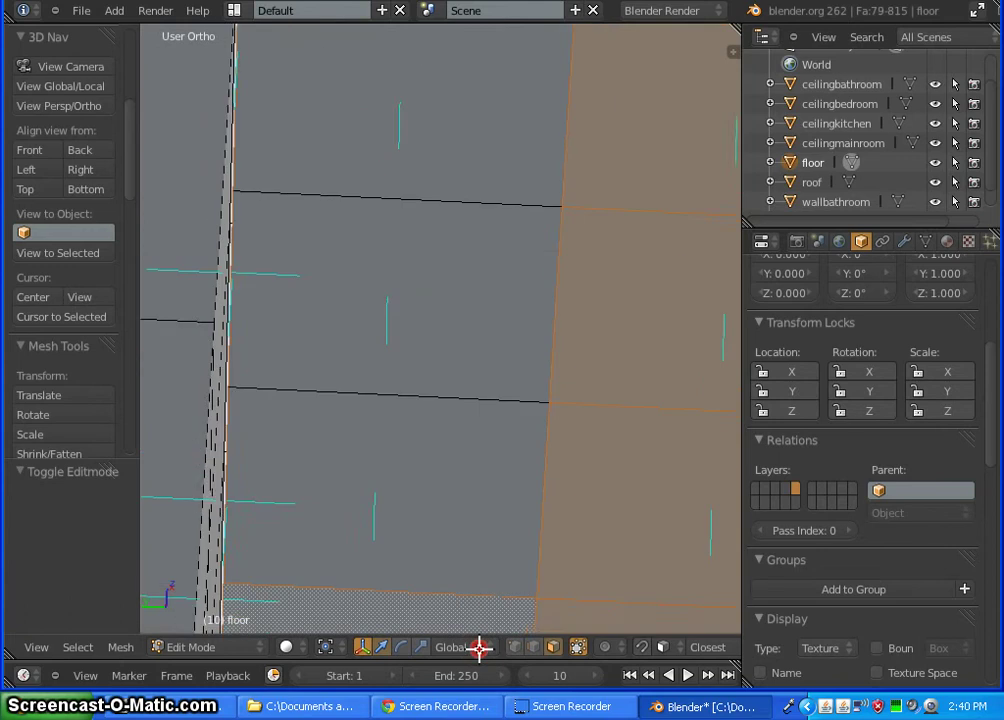
click(381, 536)
shift+right_click(381, 521)
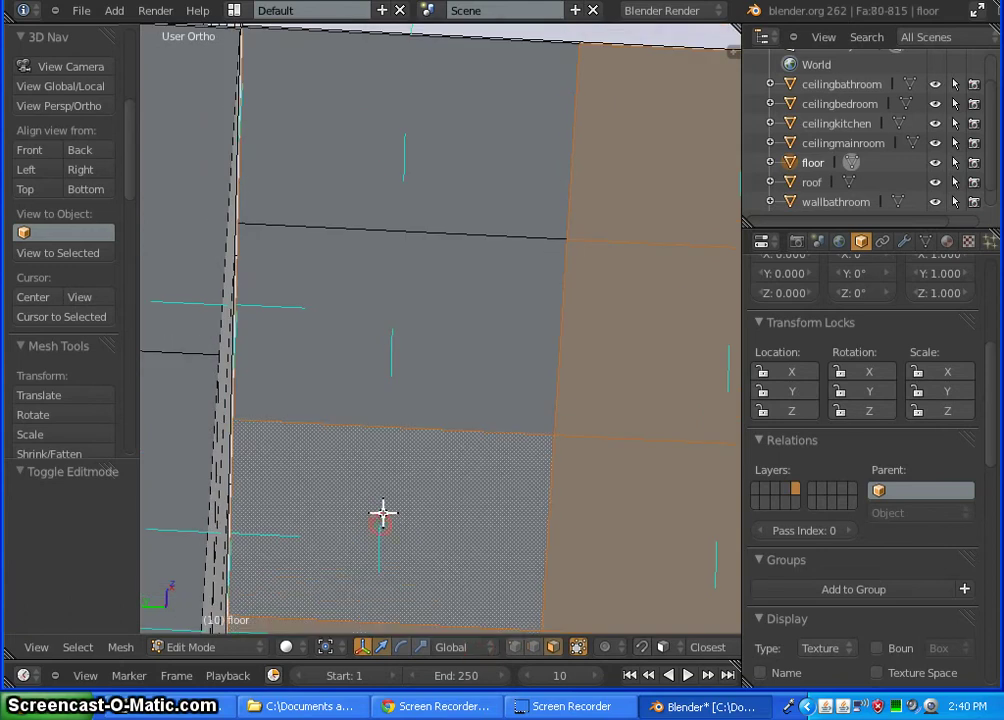
click(391, 327)
shift+right_click(391, 327)
click(399, 132)
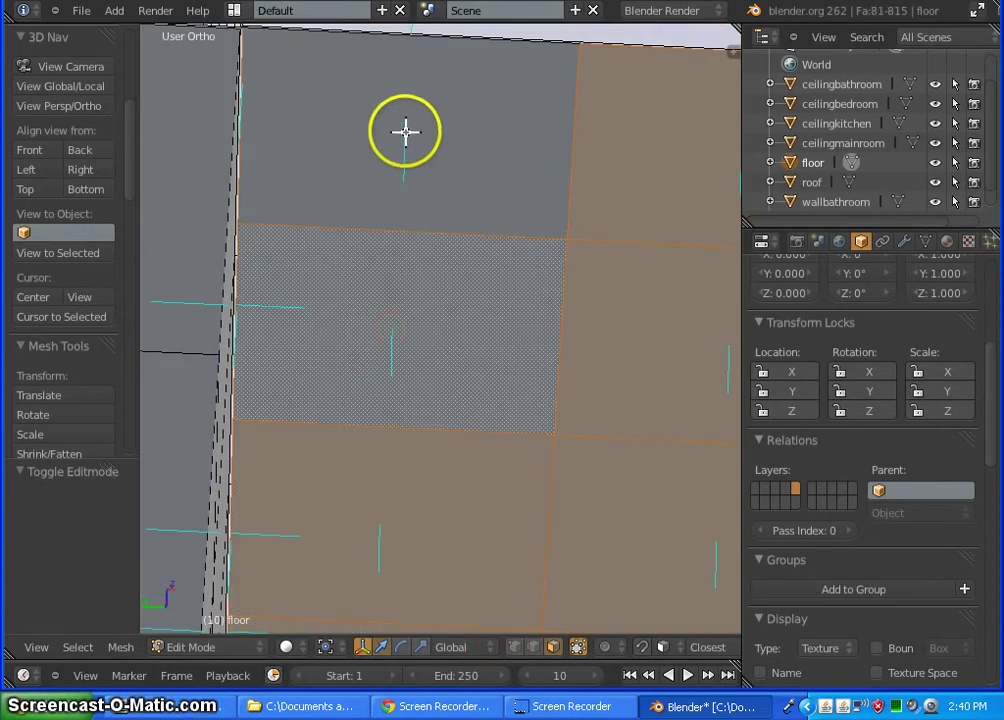
shift+right_click(403, 132)
Separate the selected wall faces from the floor mesh into an object of their own
middle_drag(374, 114, 548, 362)
middle_drag(489, 441, 40, 271)
scroll(545, 301, down, 6)
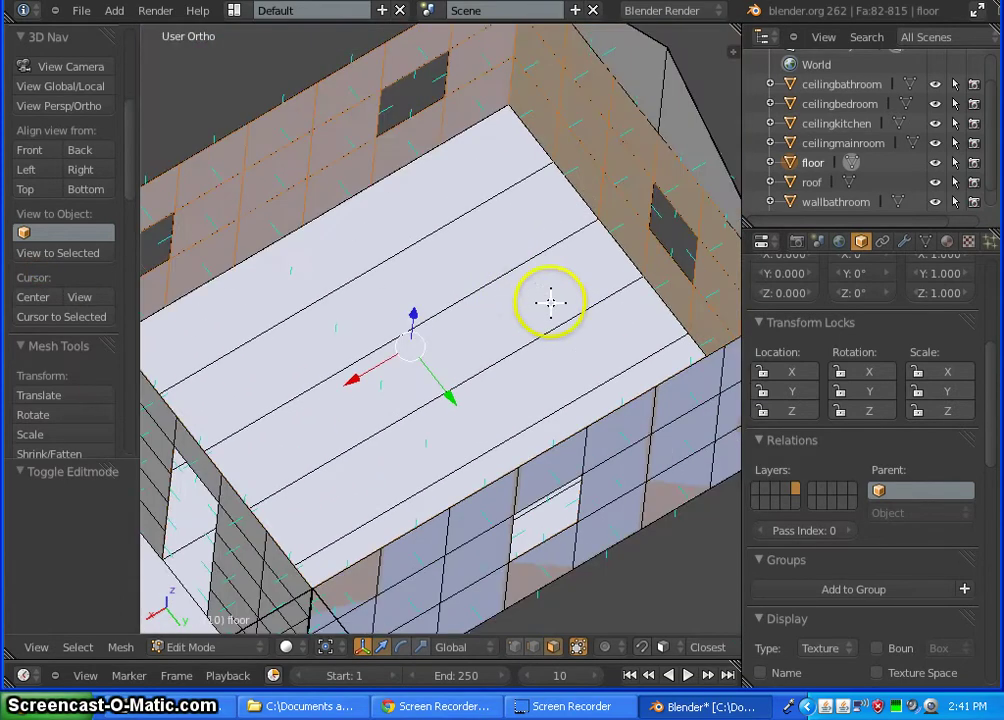
middle_drag(340, 522, 431, 465)
key(p)
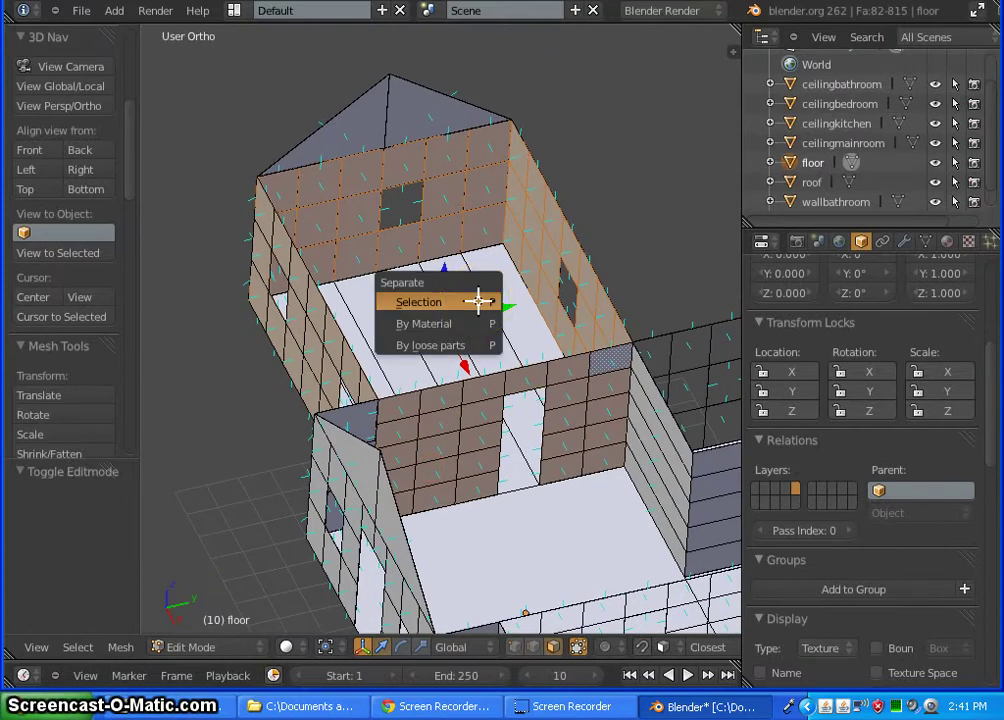
click(479, 300)
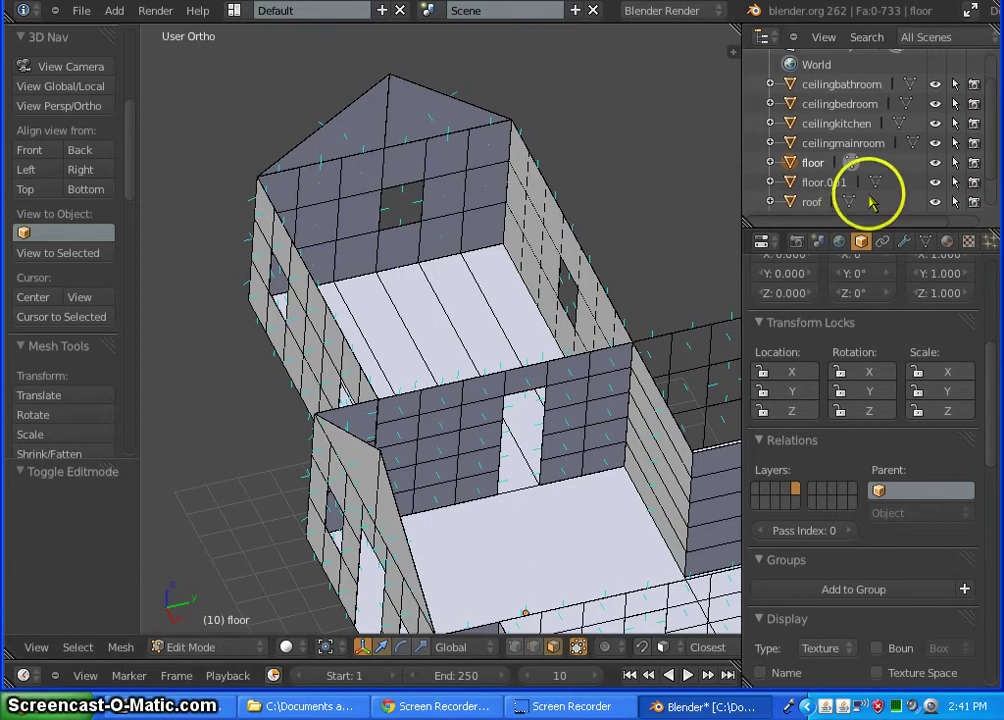
Select the separated wall object floor.001 and rename it wallkitchen
click(823, 186)
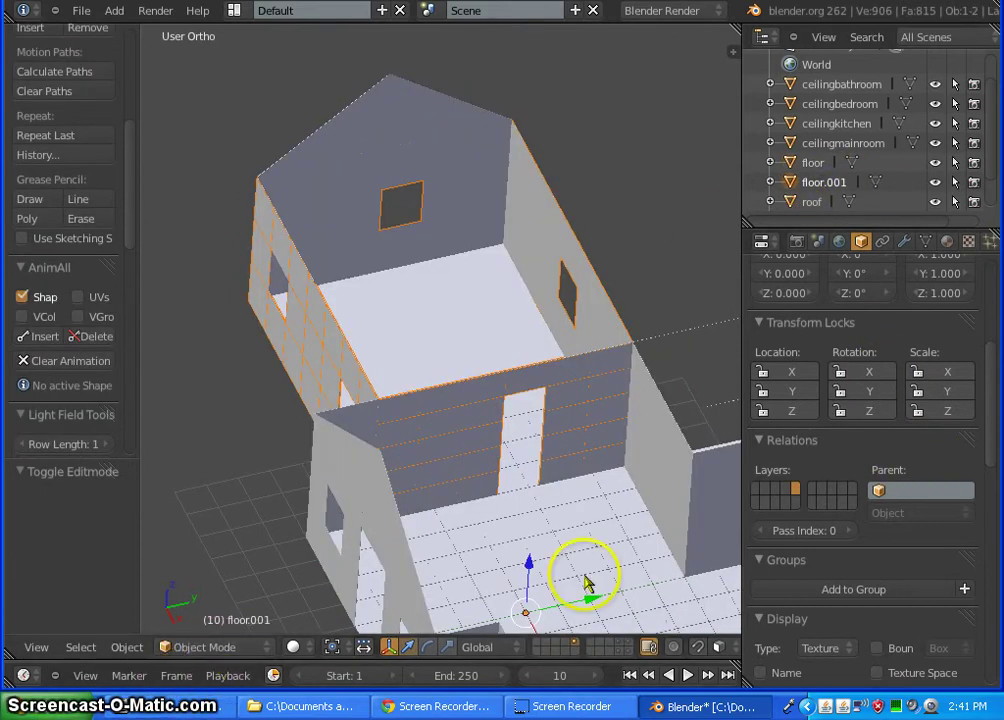
scroll(937, 410, up, 6)
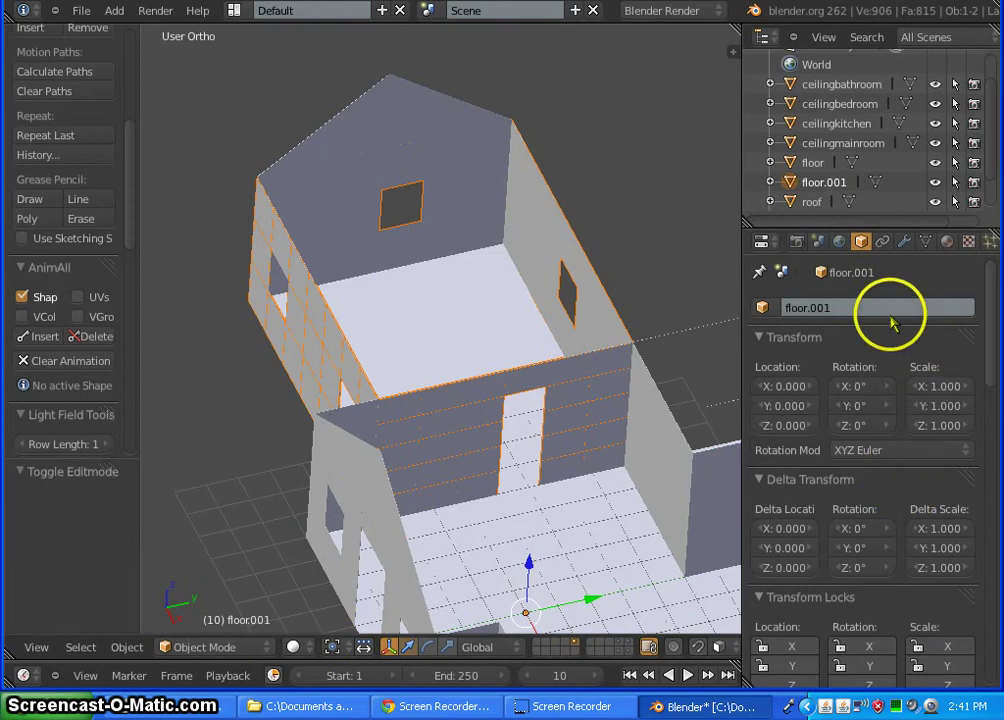
click(860, 309)
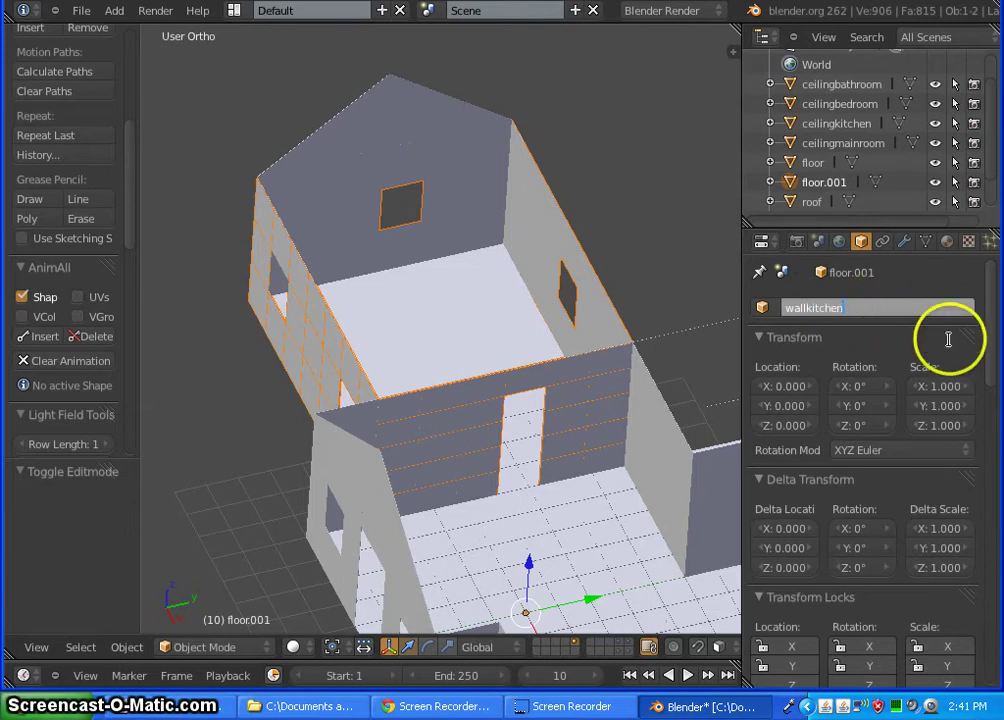
key(Return)
Move the wallkitchen object to the third upper layer of the second layer block
scroll(905, 345, down, 6)
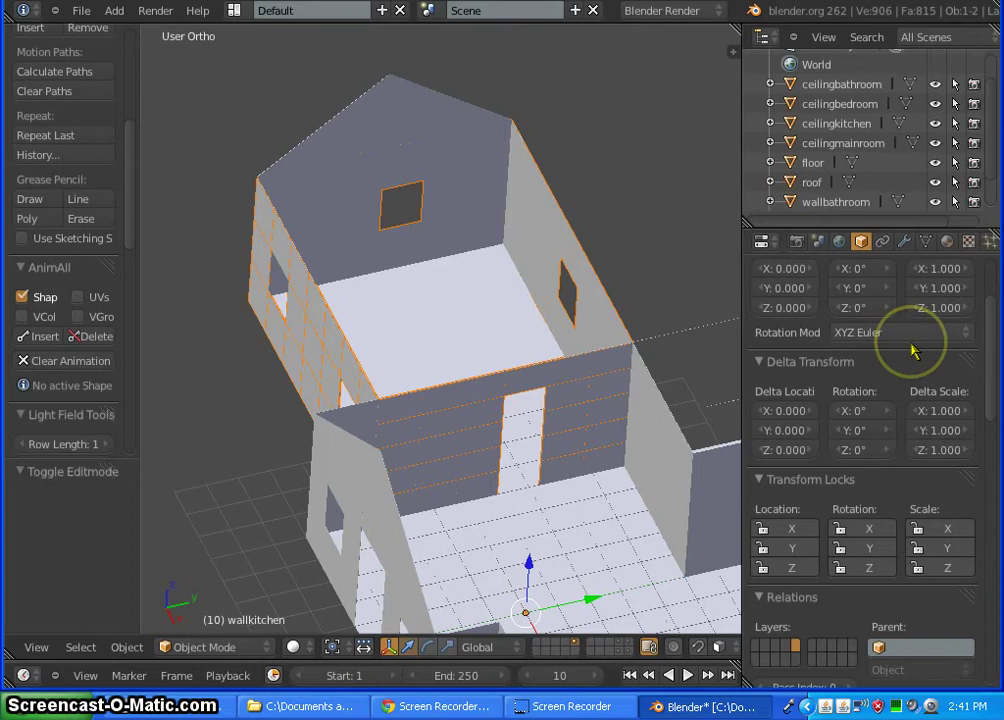
scroll(913, 351, down, 1)
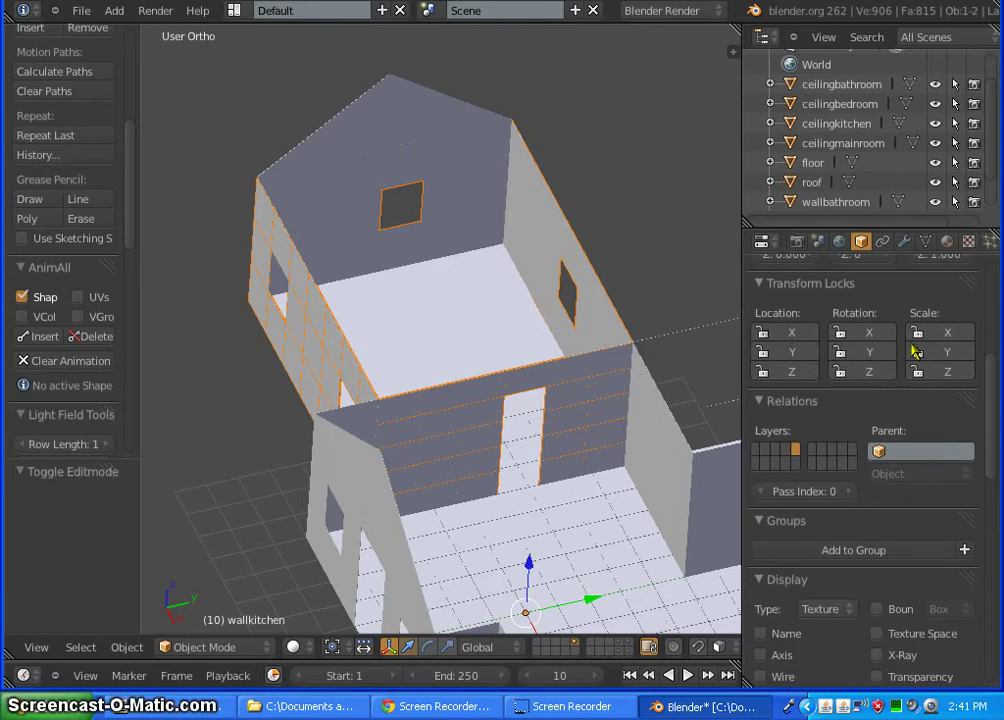
click(833, 455)
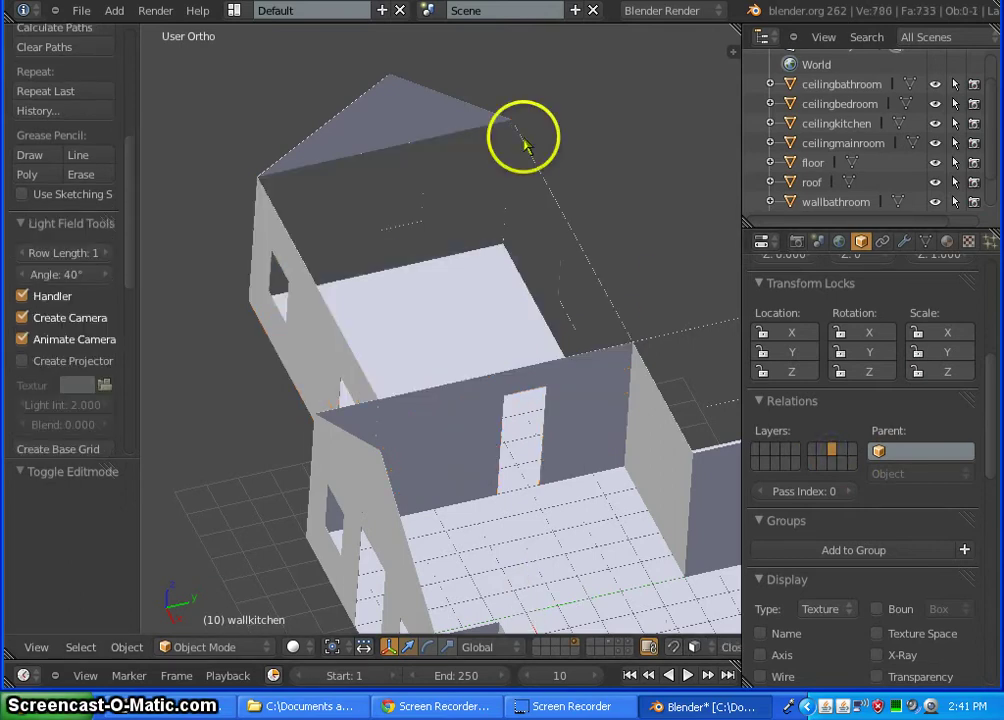
Select the floor object and switch it to Edit Mode
scroll(448, 251, down, 5)
middle_drag(397, 504, 470, 498)
mouse_move(587, 217)
middle_down()
mouse_move(250, 315)
mouse_move(408, 308)
middle_up()
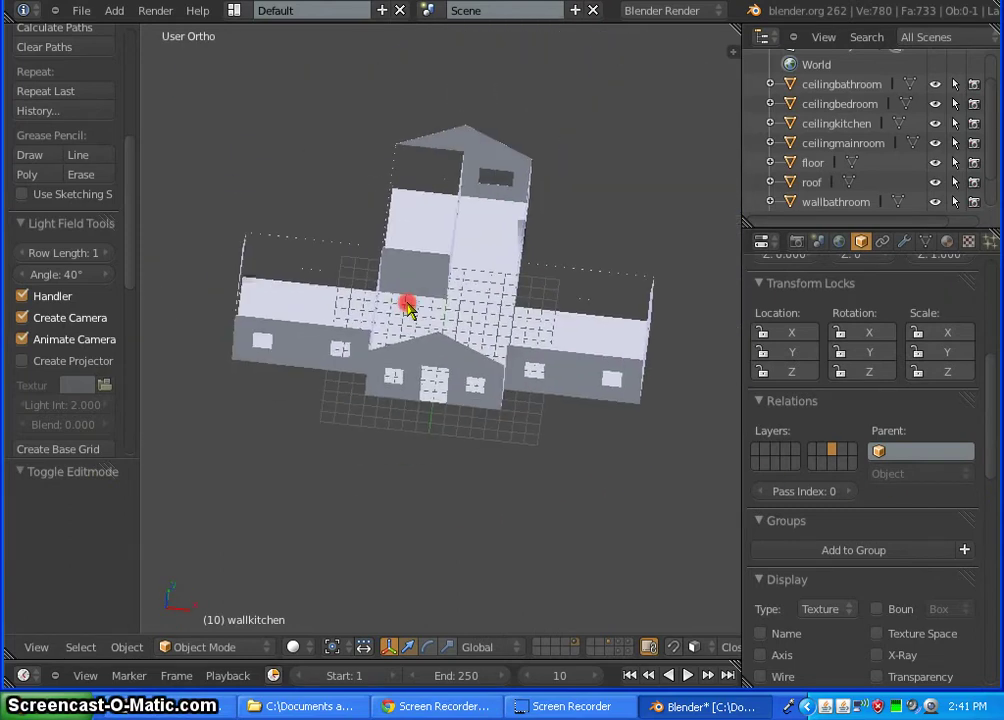
mouse_move(363, 580)
middle_down()
mouse_move(439, 392)
mouse_move(300, 507)
mouse_move(329, 603)
mouse_move(316, 515)
mouse_move(318, 597)
mouse_move(345, 583)
mouse_move(473, 325)
middle_up()
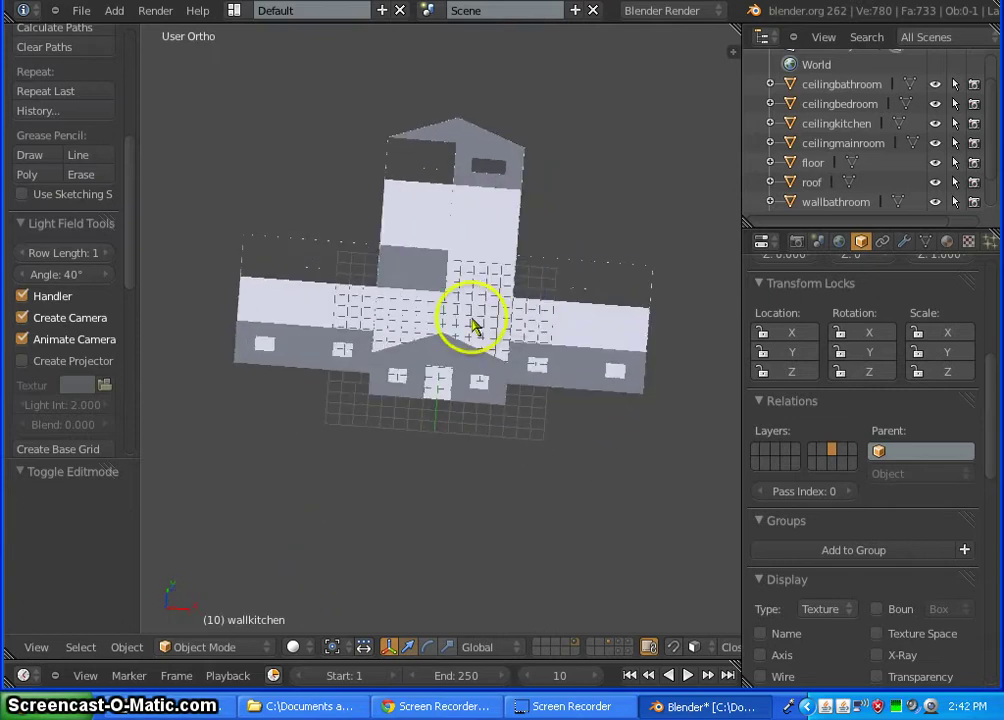
right_click(483, 290)
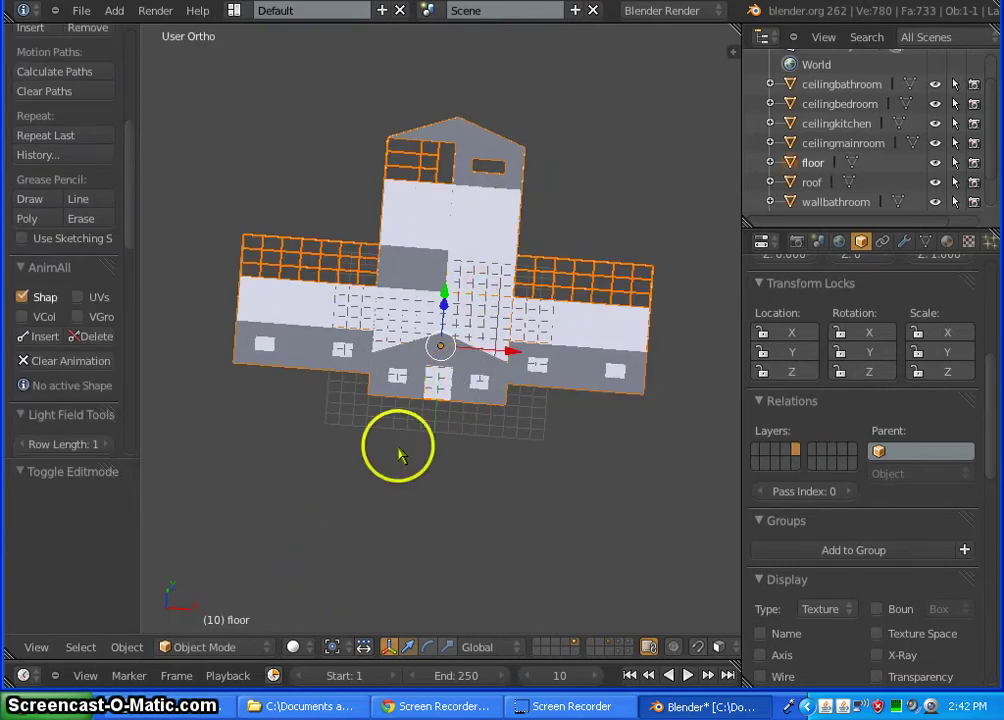
click(256, 646)
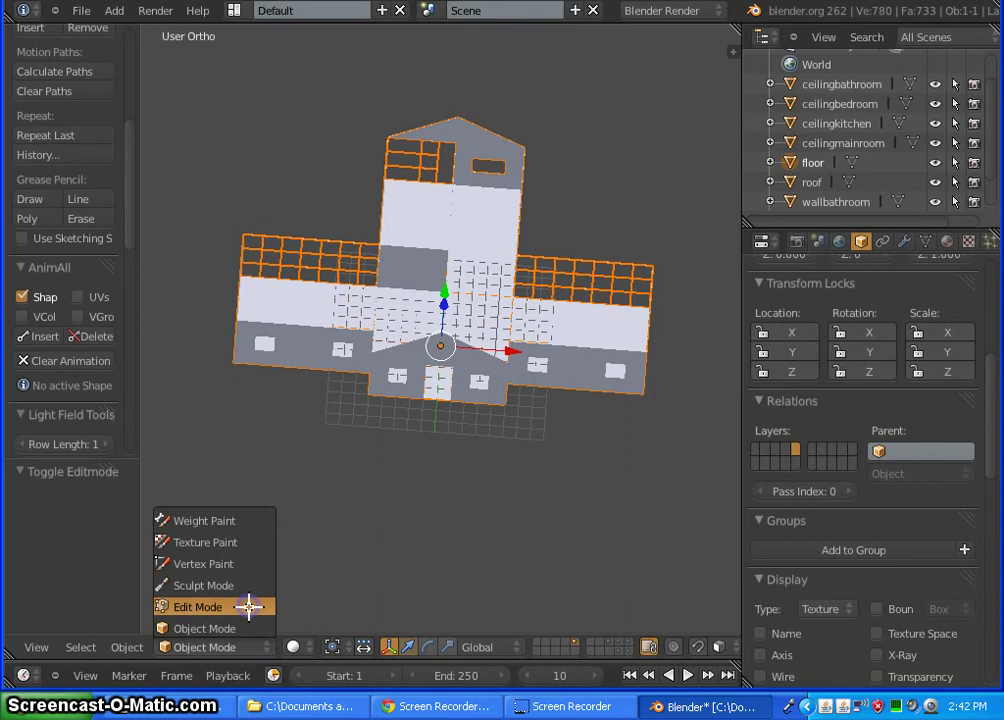
click(249, 606)
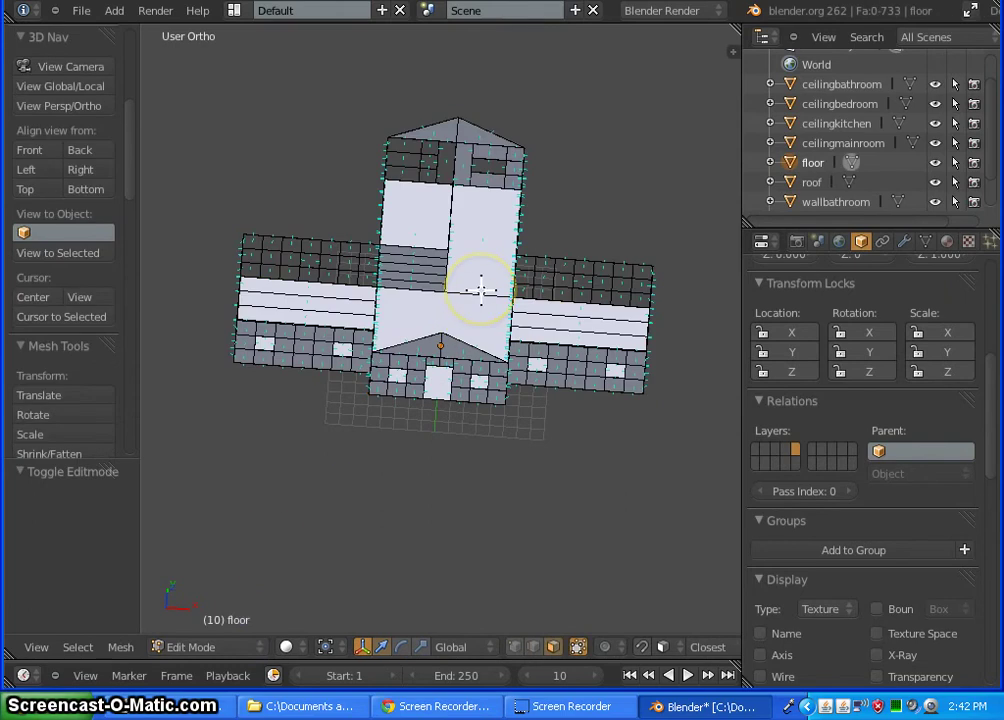
right_click(455, 317)
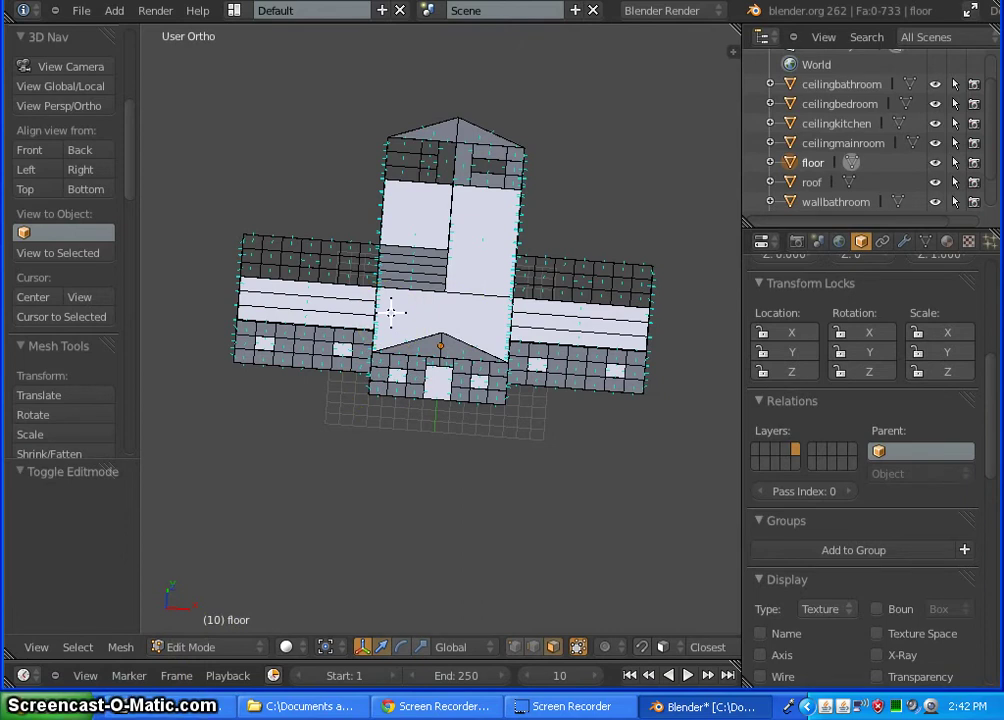
scroll(457, 264, up, 5)
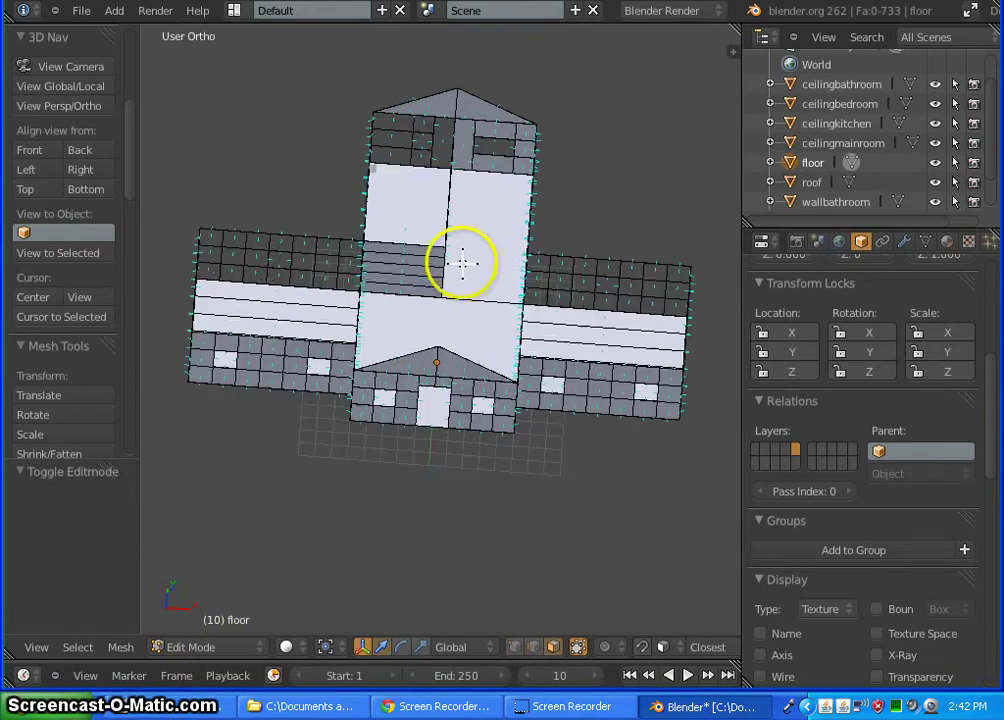
scroll(455, 264, down, 5)
scroll(455, 265, up, 5)
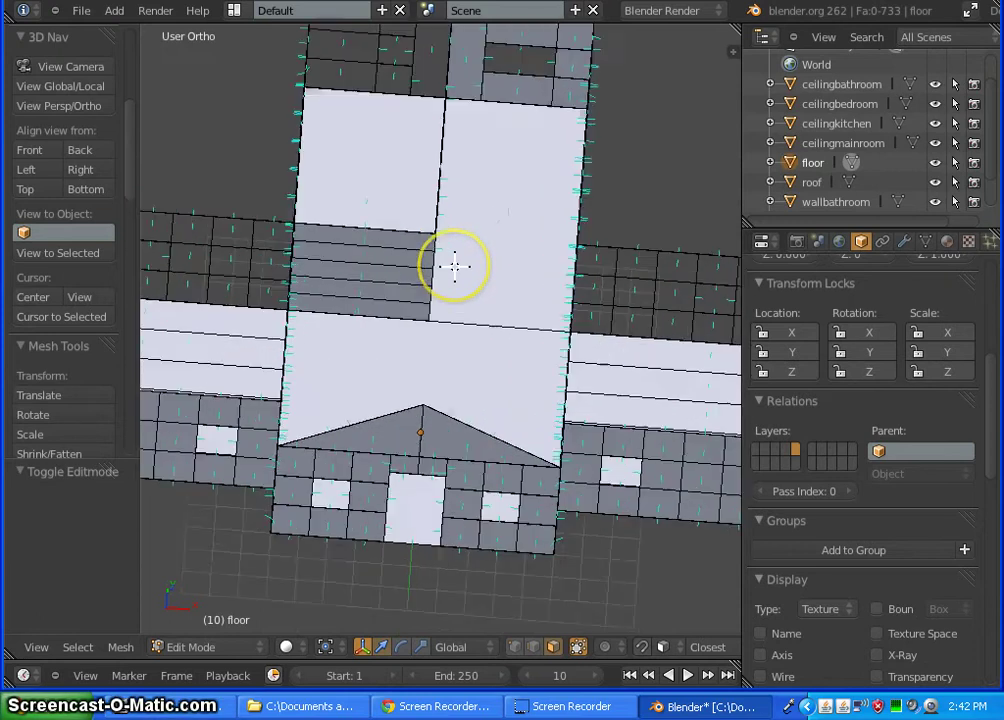
scroll(455, 265, down, 4)
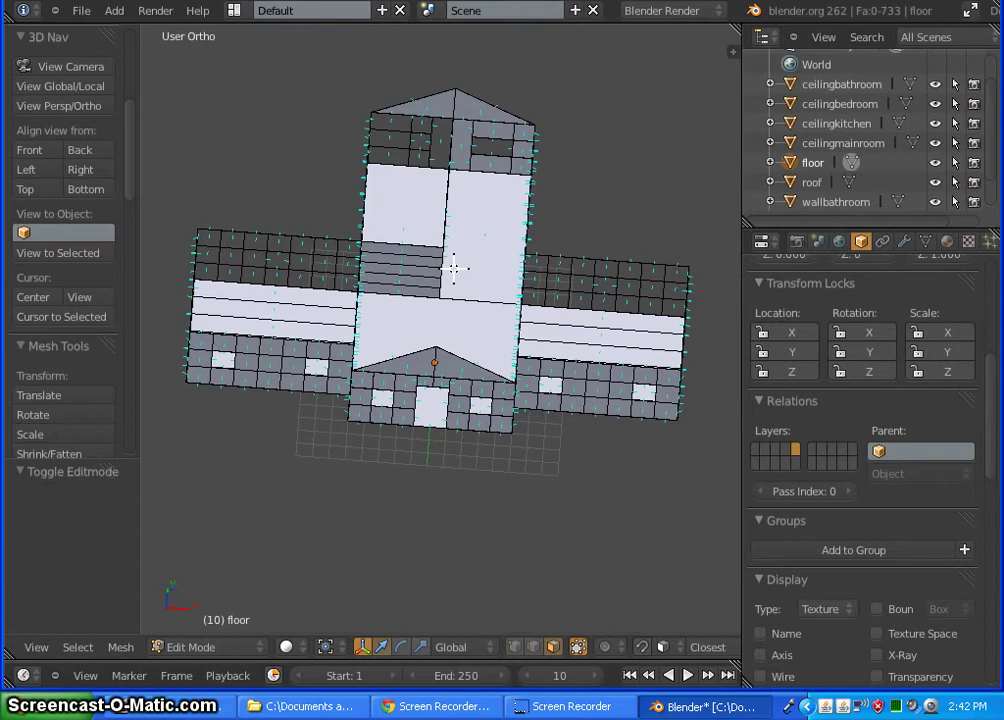
middle_drag(497, 360, 478, 331)
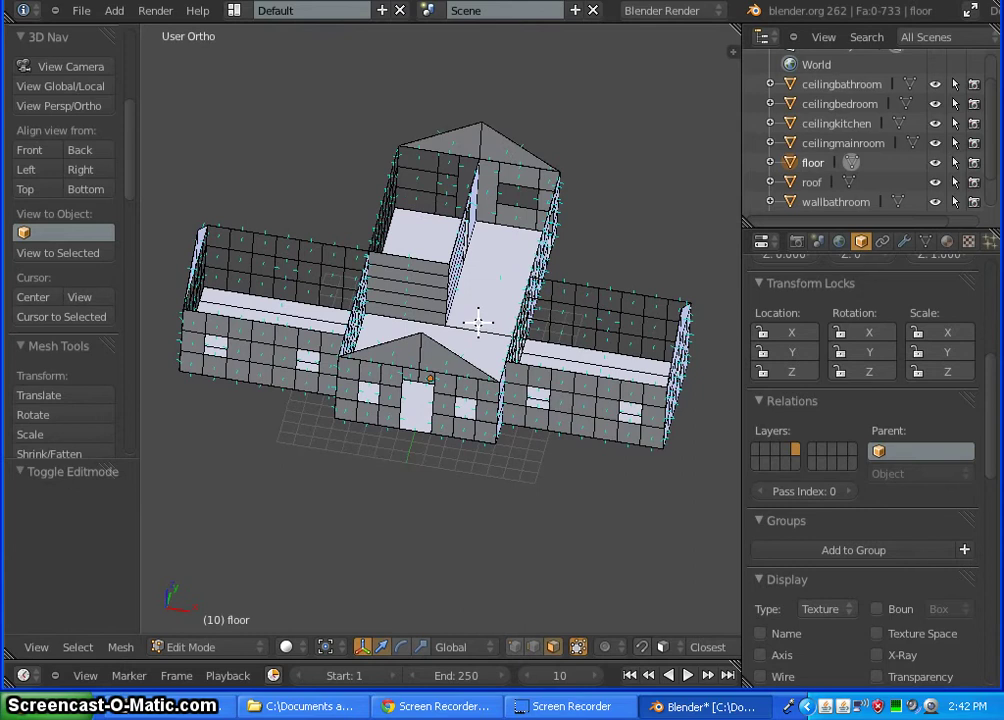
key(Tab)
key(Tab)
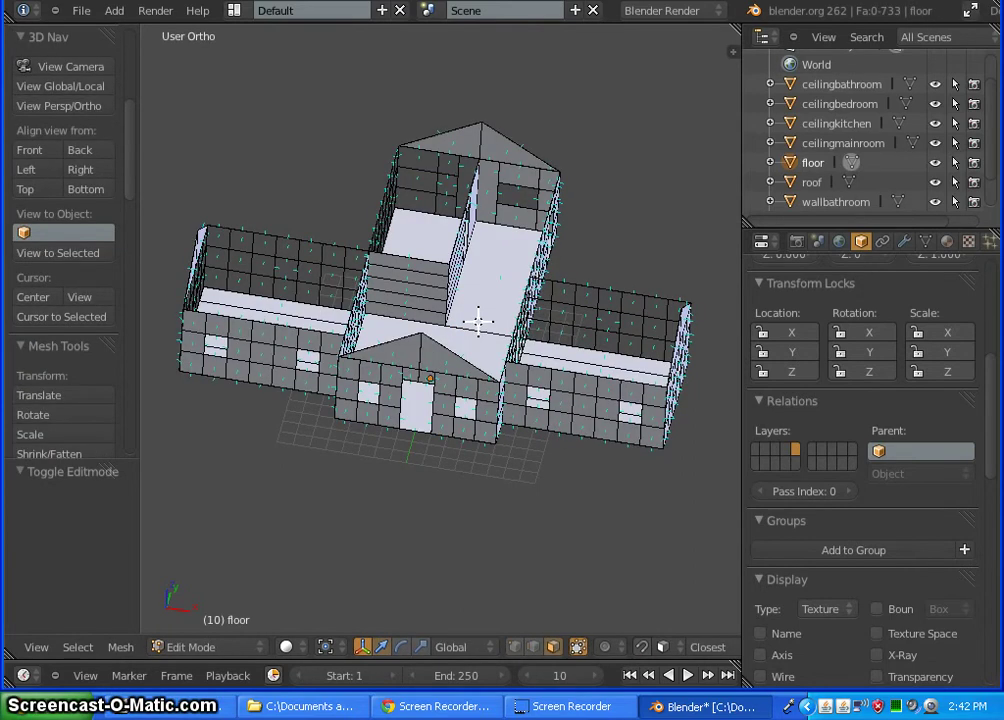
key(Tab)
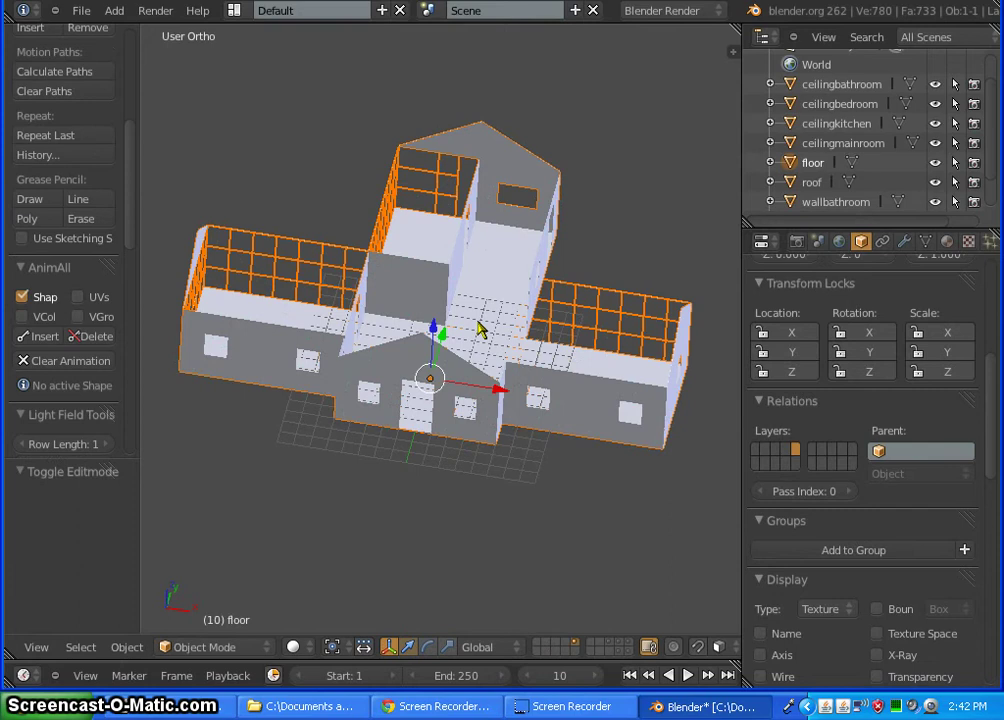
key(Tab)
Select the tall face beside the window in the central section's back wall, plus the face beneath the window
scroll(514, 298, up, 6)
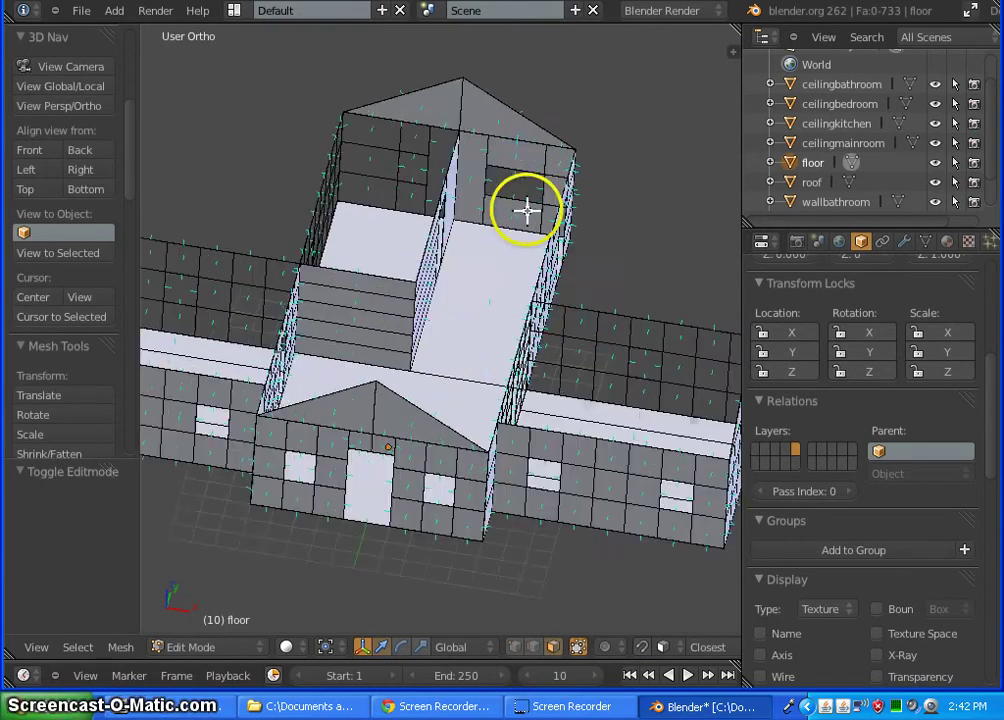
scroll(501, 62, up, 1)
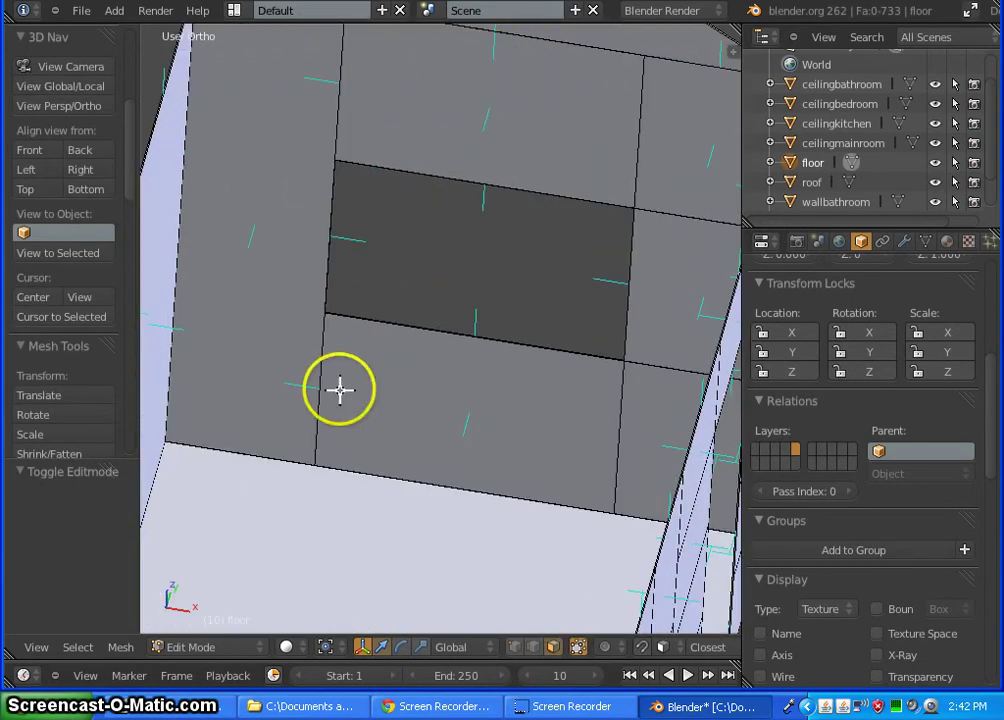
click(343, 457)
scroll(343, 457, up, 4)
middle_drag(337, 428, 341, 451)
scroll(288, 307, up, 3)
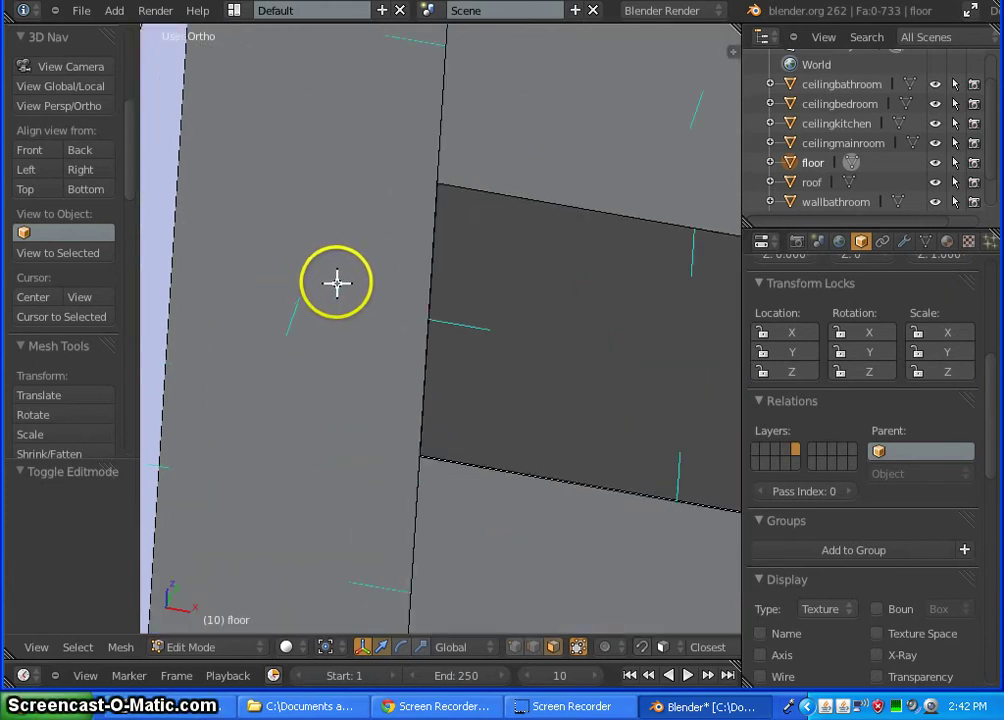
right_click(300, 295)
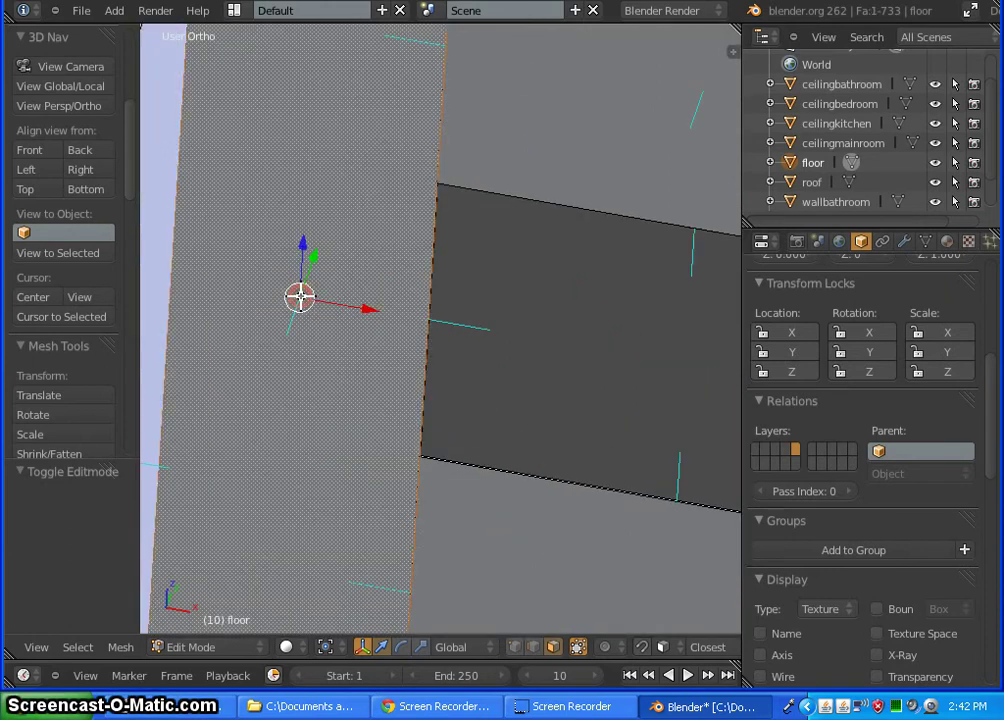
middle_drag(296, 123, 343, 217)
click(447, 322)
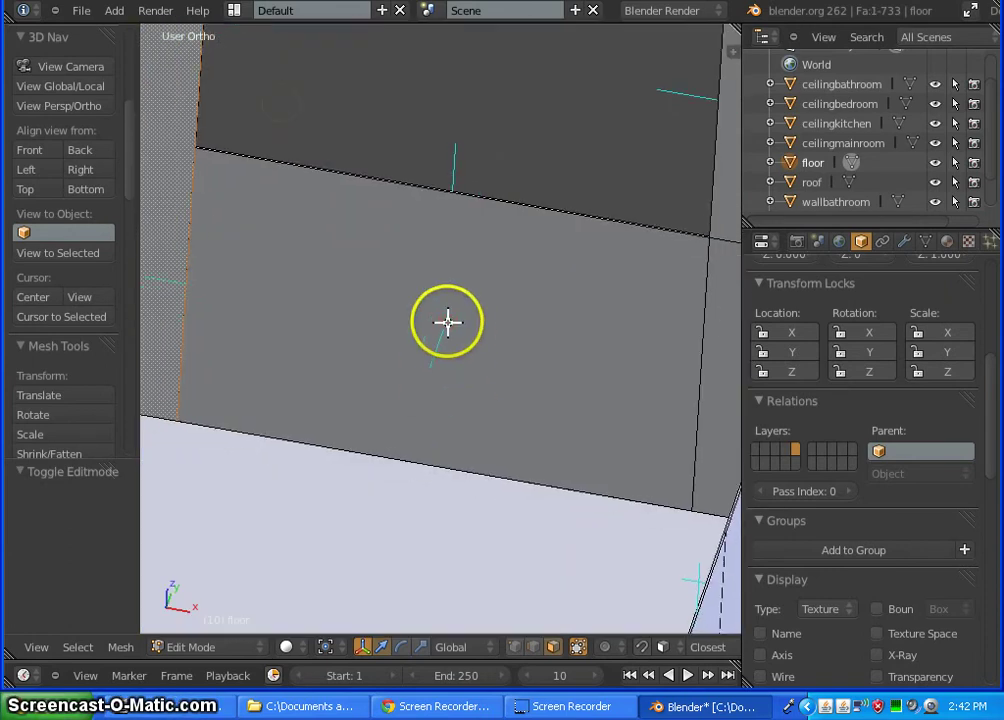
shift+right_click(444, 326)
Add the three stacked faces on the window's other side and the face above the window to the selection
shift+middle_drag(572, 316, 226, 160)
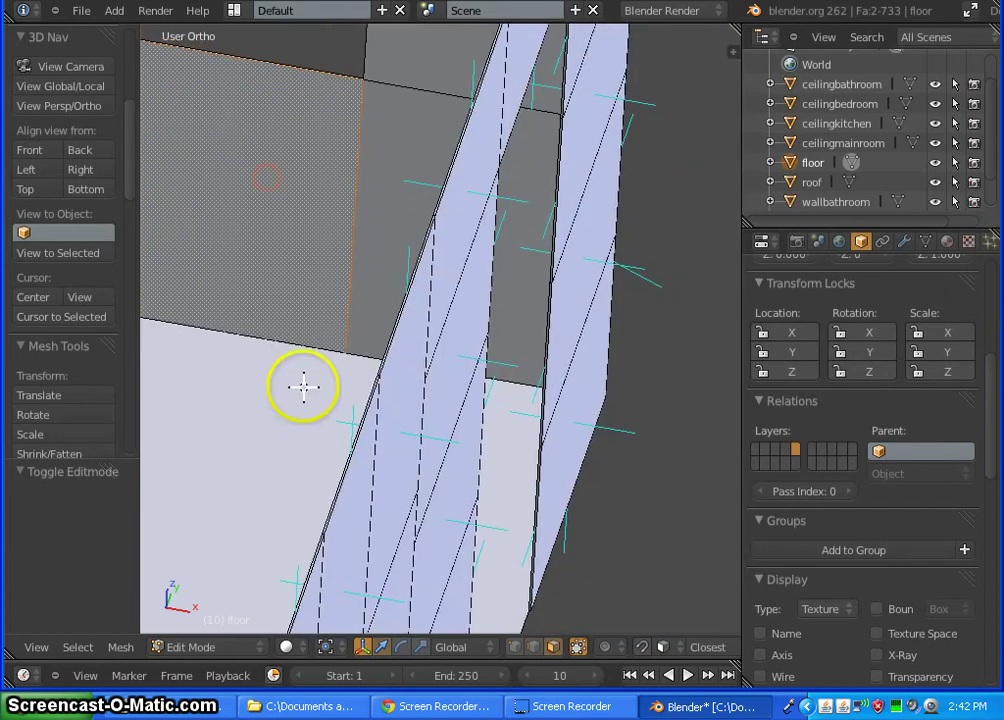
shift+middle_drag(306, 388, 356, 389)
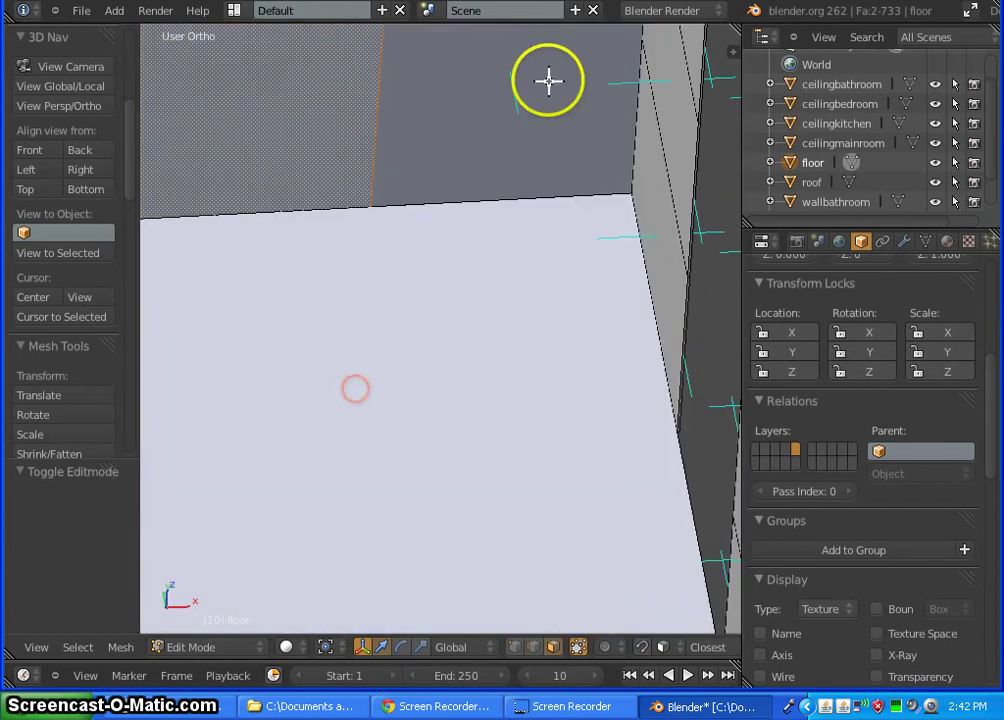
click(511, 70)
shift+right_click(511, 70)
shift+middle_drag(464, 123, 432, 531)
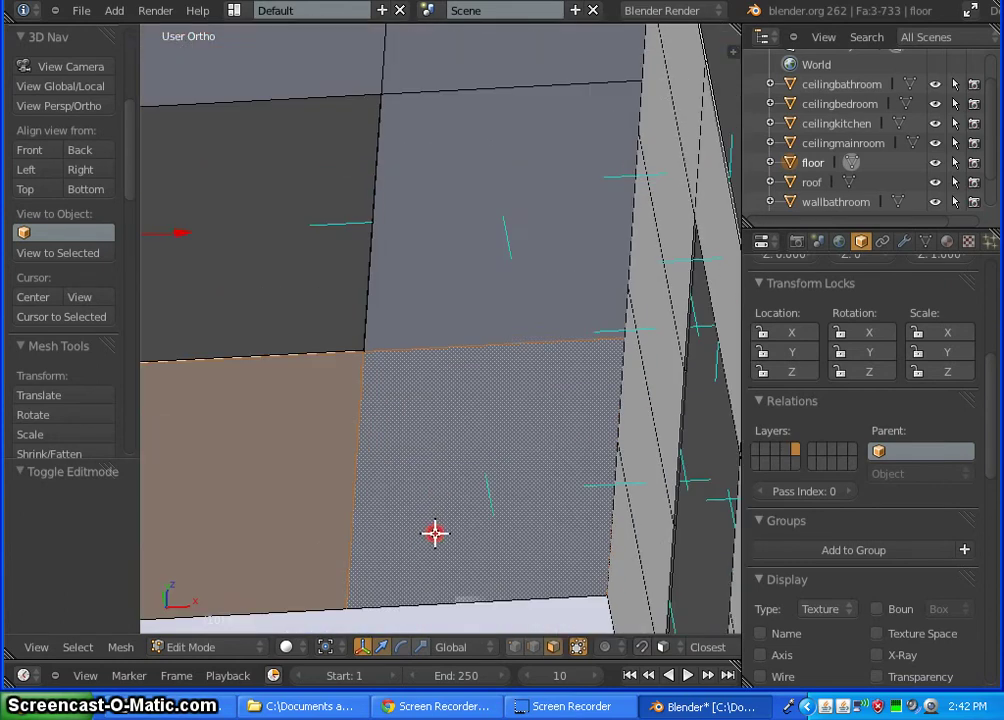
shift+right_click(500, 244)
shift+middle_drag(489, 158, 475, 470)
shift+right_click(500, 298)
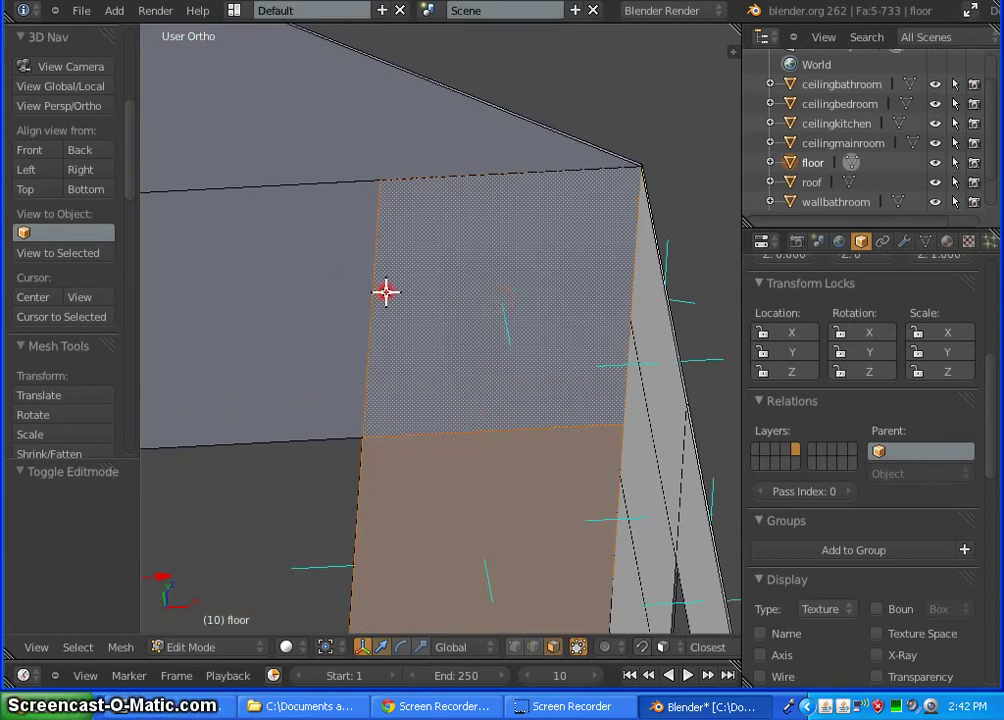
shift+middle_drag(386, 291, 671, 242)
shift+right_click(439, 268)
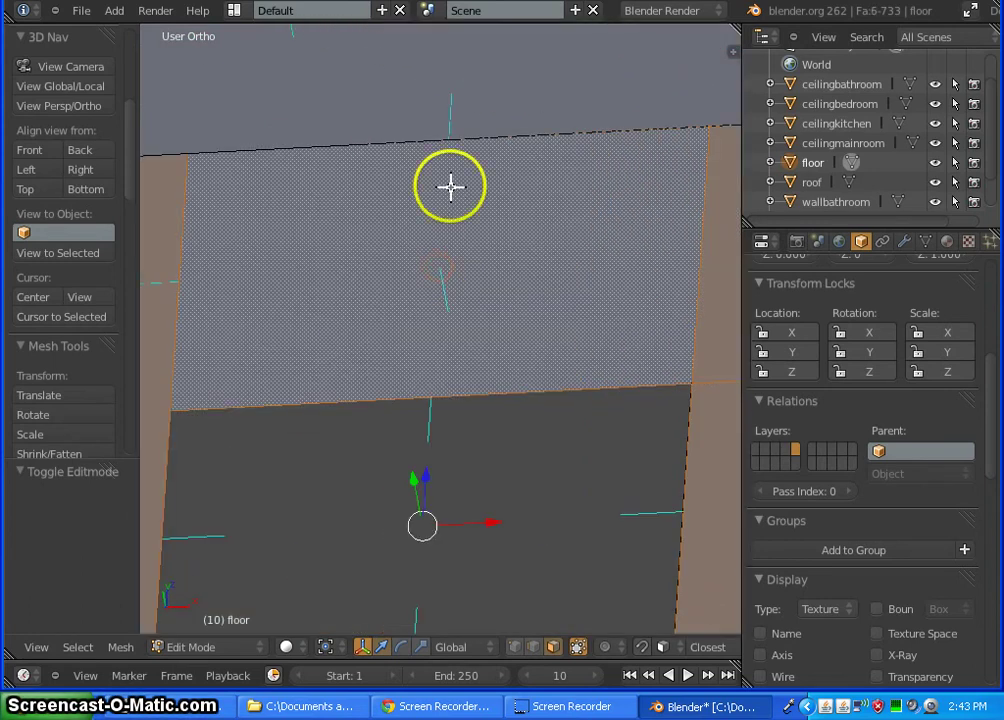
scroll(450, 186, down, 4)
middle_drag(683, 380, 506, 322)
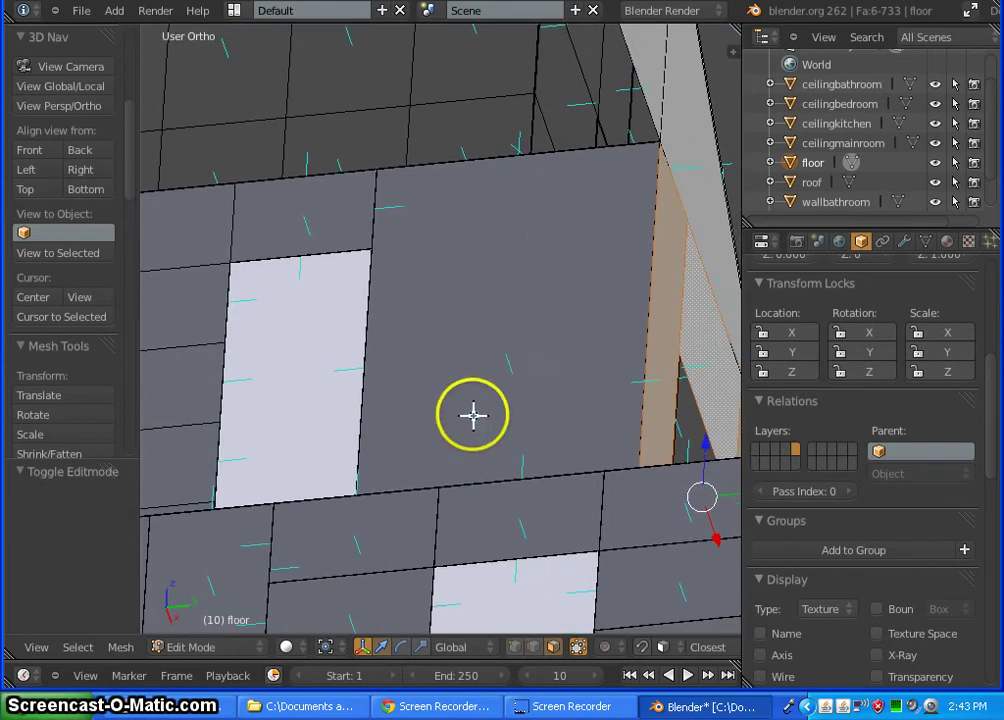
middle_drag(473, 417, 486, 232)
scroll(486, 232, down, 5)
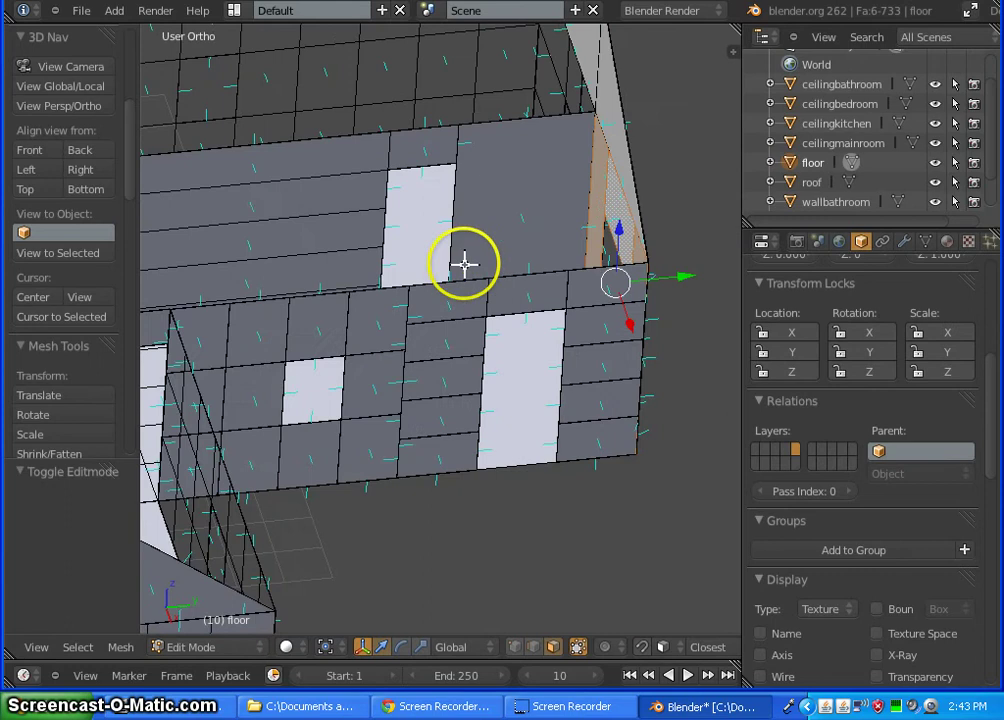
middle_drag(229, 325, 386, 331)
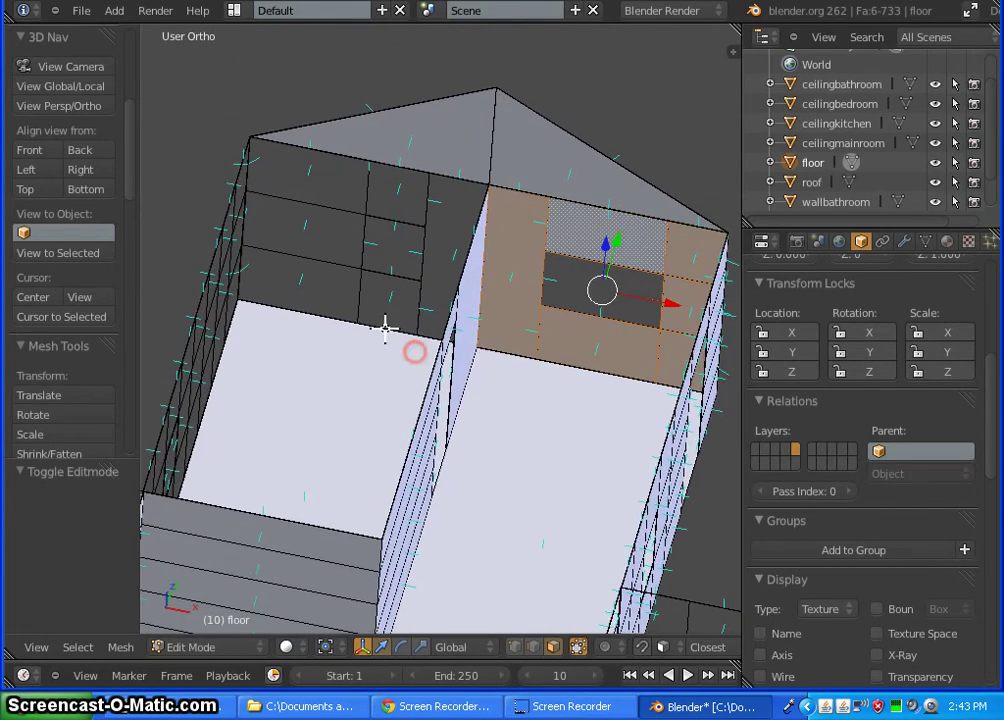
middle_drag(432, 519, 499, 210)
right_click(511, 211)
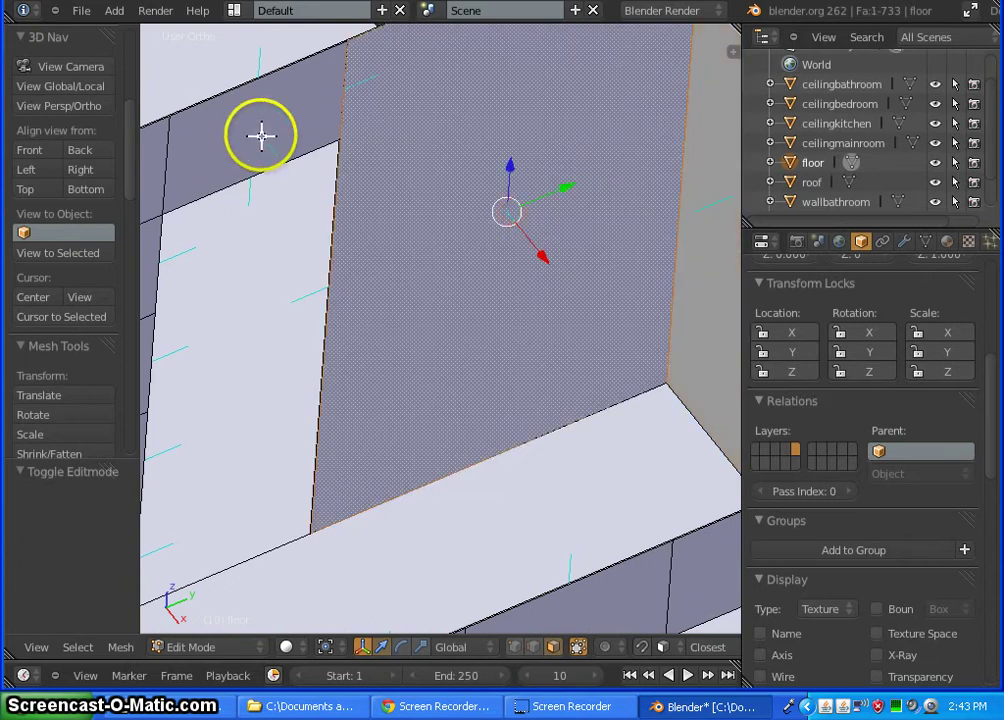
right_click(261, 135)
shift+middle_drag(373, 439, 204, 502)
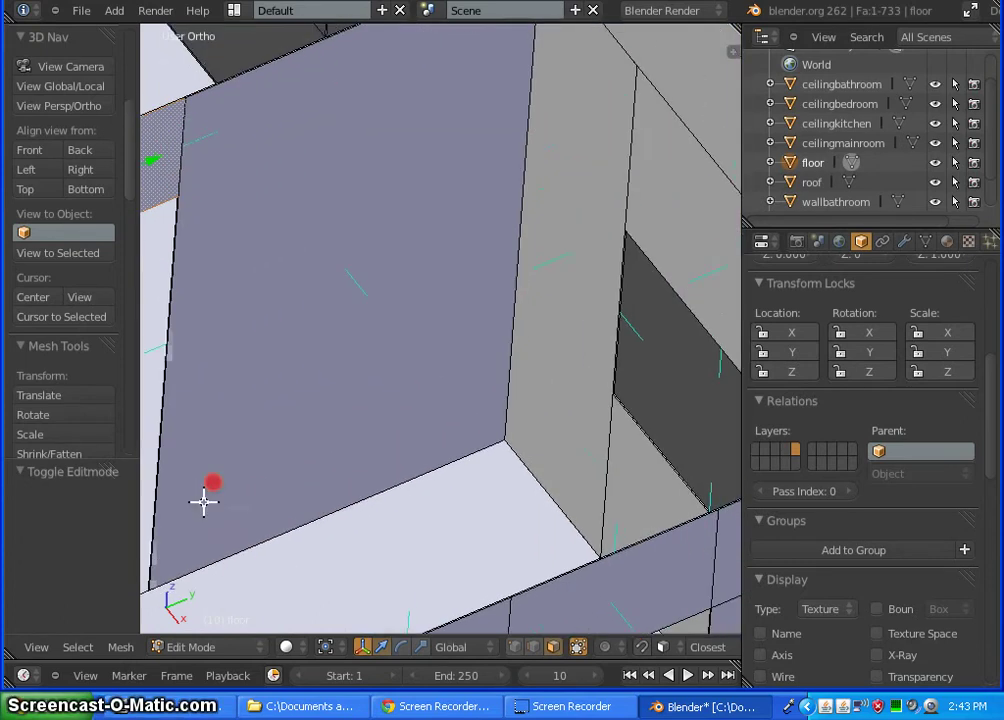
shift+middle_drag(397, 491, 427, 460)
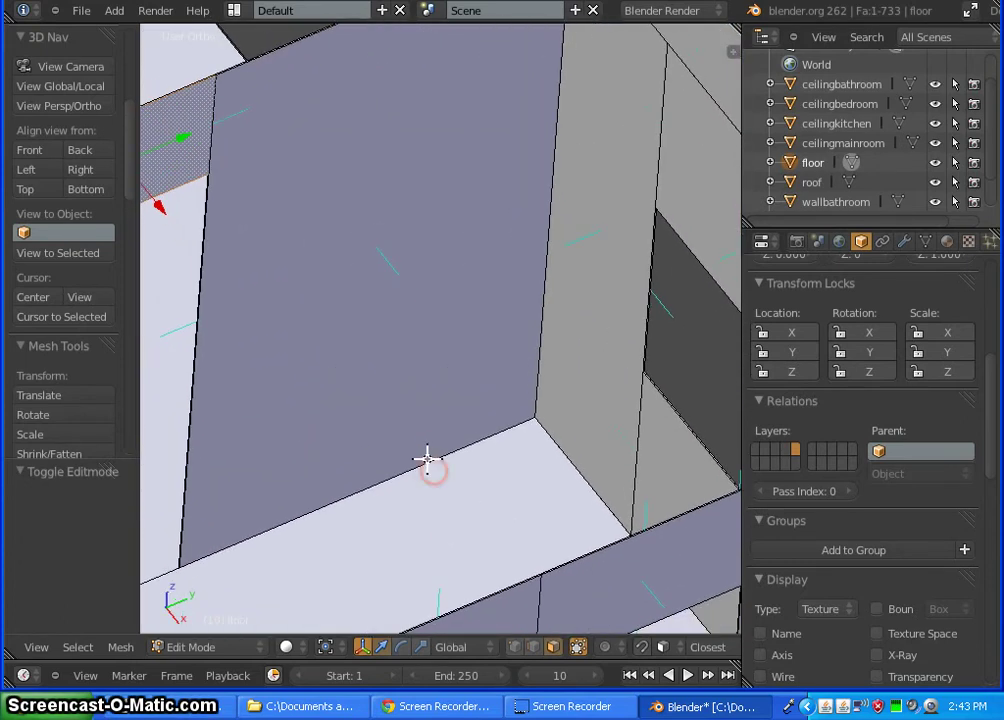
right_click(427, 458)
right_click(427, 458)
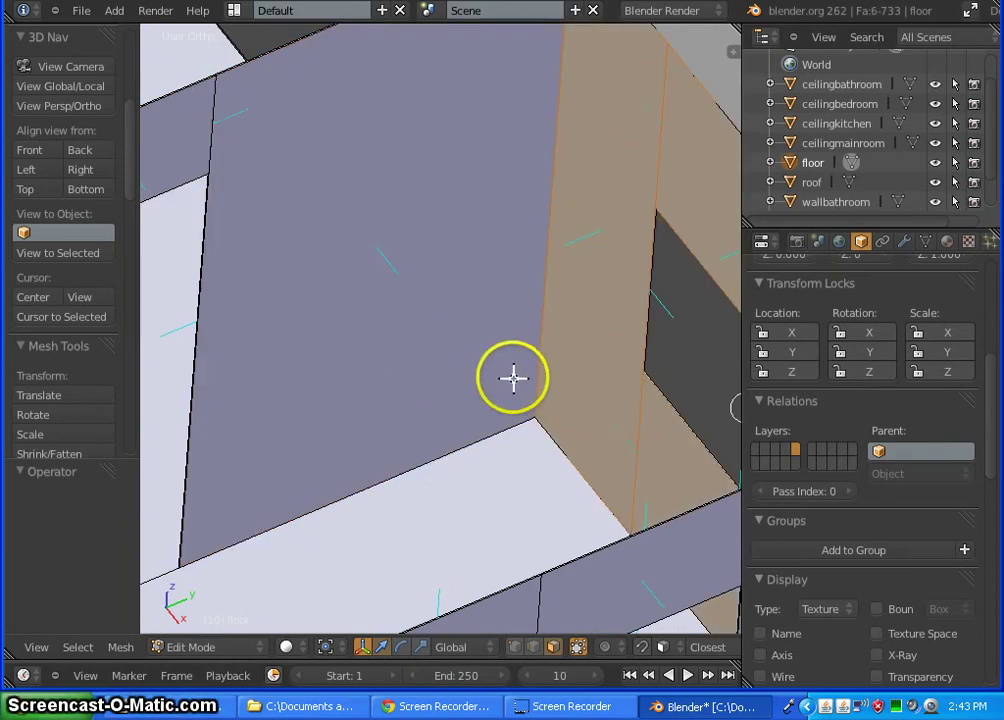
Add the adjoining side wall's tall corner face and the face above its doorway to the selection
shift+right_click(378, 242)
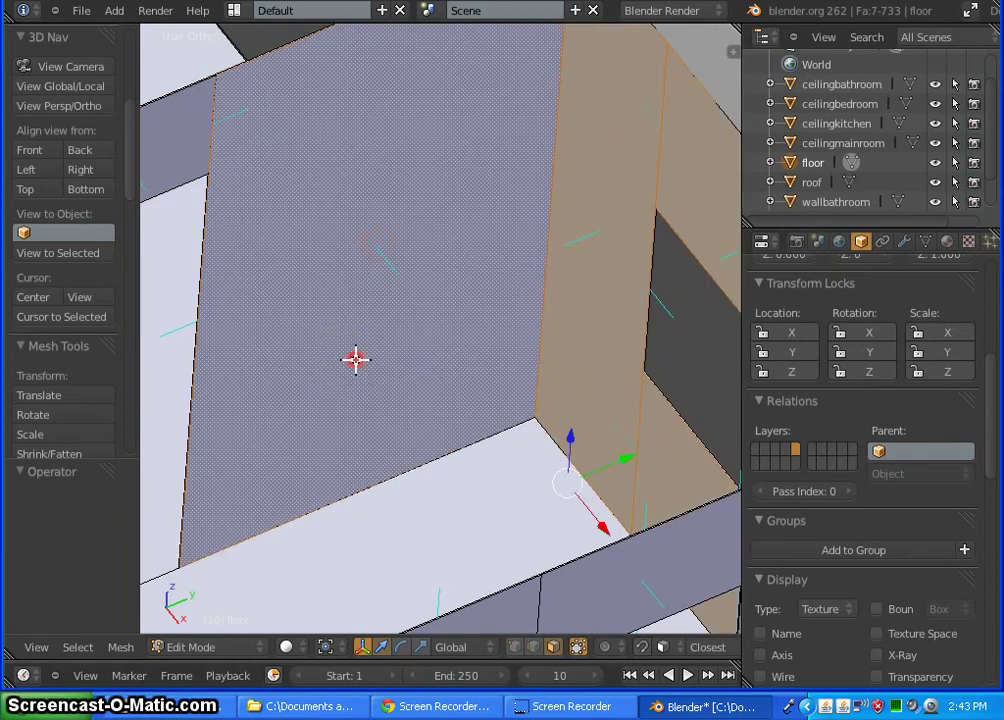
shift+middle_drag(355, 360, 703, 370)
shift+right_click(474, 174)
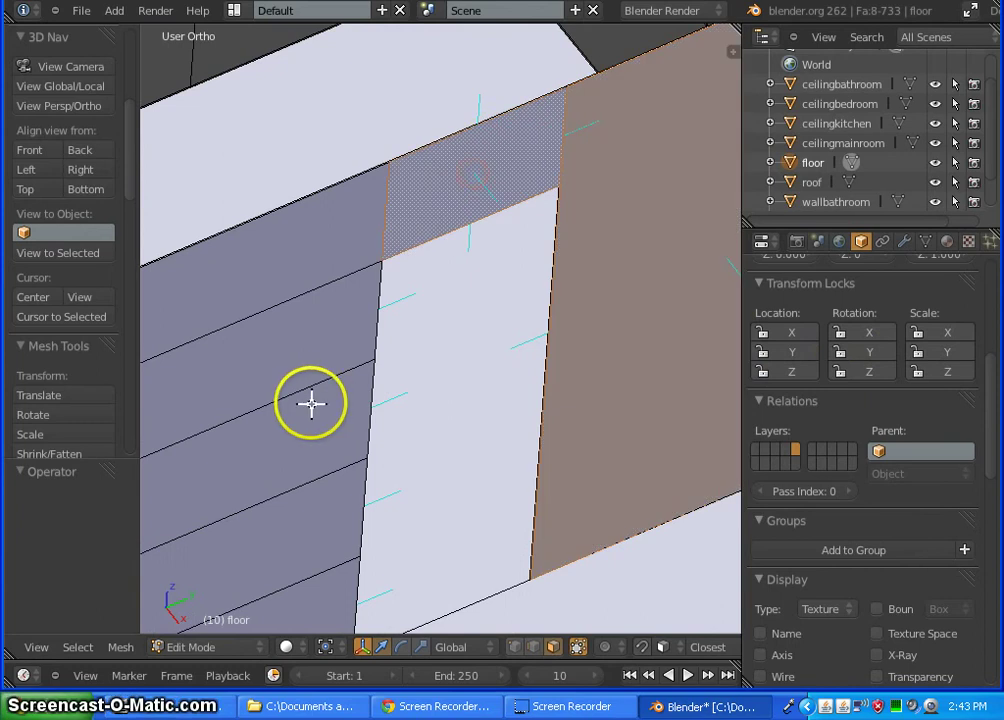
Add the five long horizontal strips of the side wall beyond the doorway to the selection
shift+middle_drag(311, 403, 698, 147)
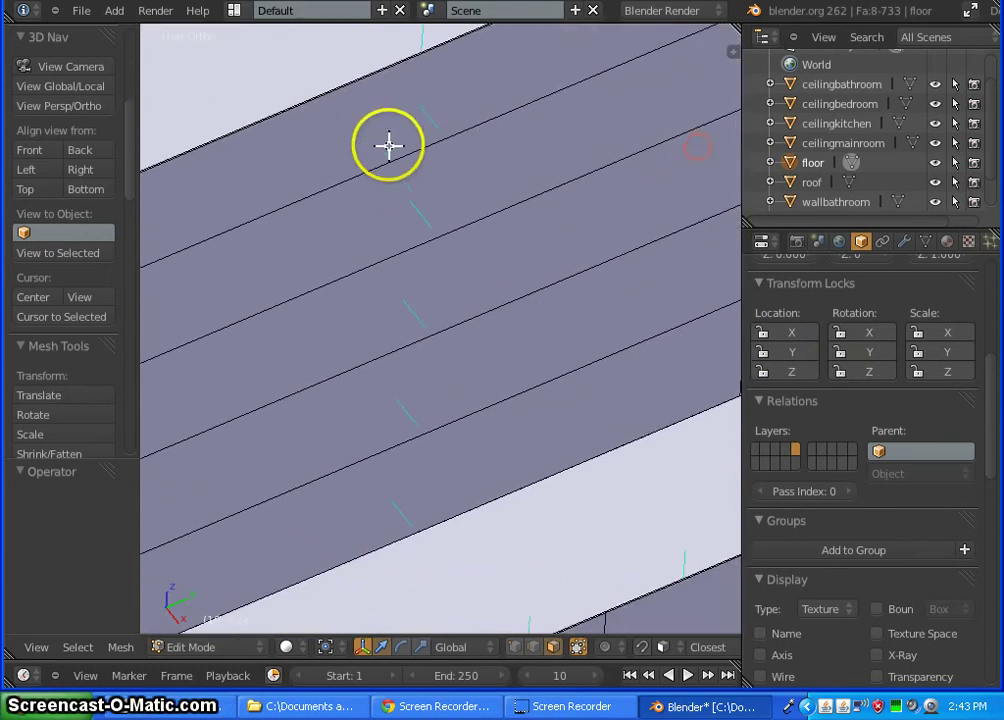
shift+right_click(417, 100)
click(417, 100)
shift+right_click(418, 199)
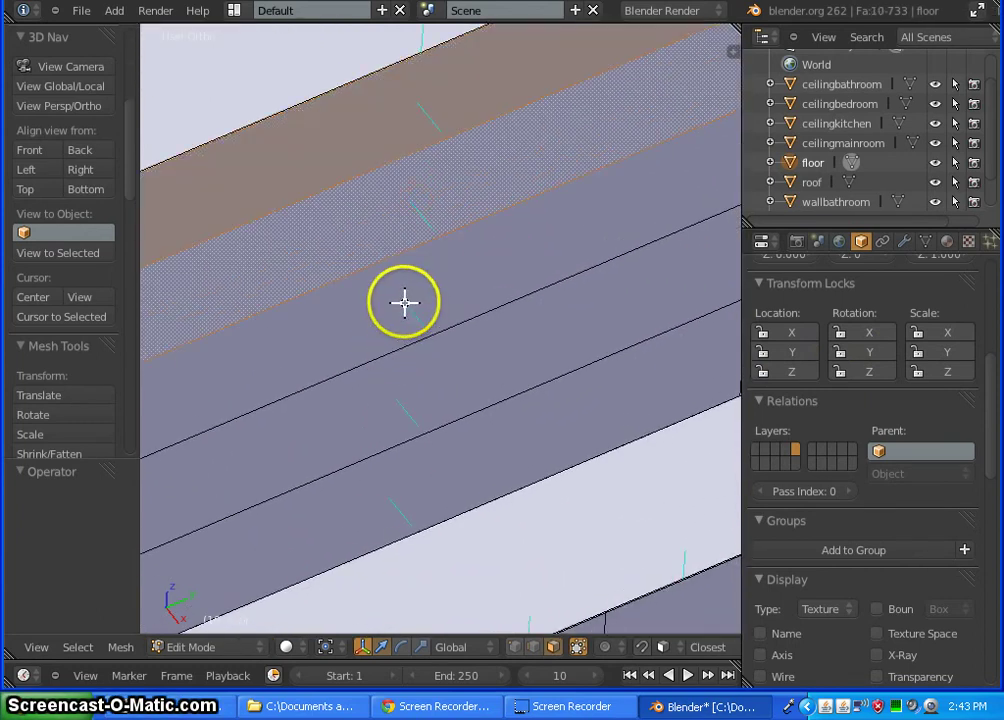
shift+right_click(403, 300)
shift+right_click(397, 396)
click(397, 396)
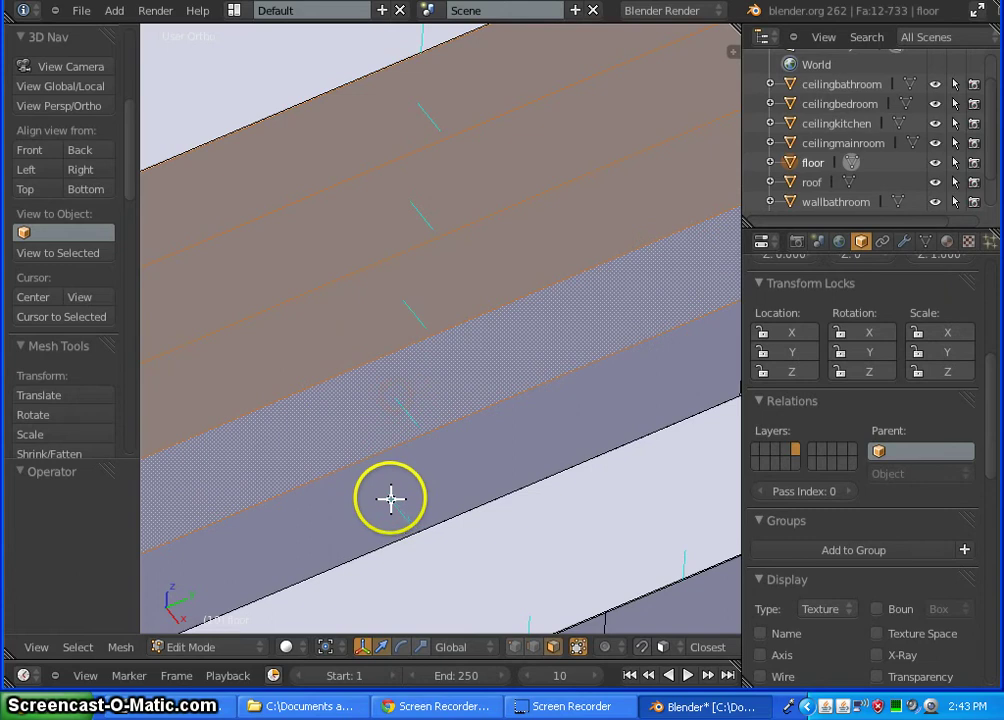
Add the five horizontal strips of the wall that turns the corner from the side wall to the selection
shift+middle_drag(279, 423, 785, 245)
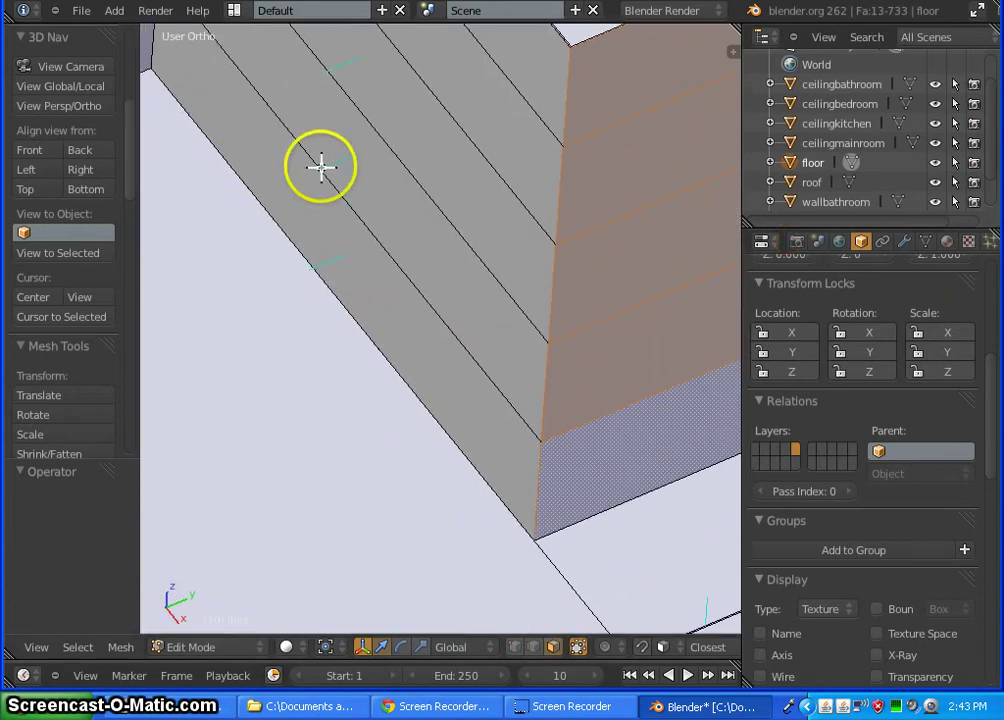
shift+middle_drag(321, 167, 333, 556)
shift+right_click(365, 106)
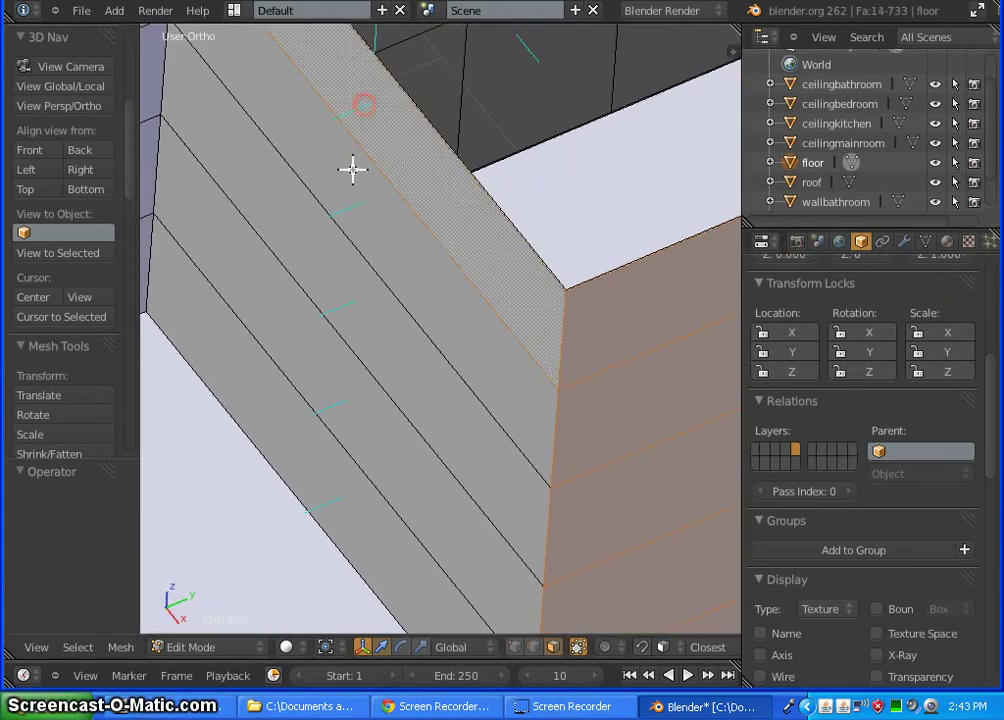
shift+right_click(349, 205)
shift+right_click(330, 297)
shift+right_click(350, 430)
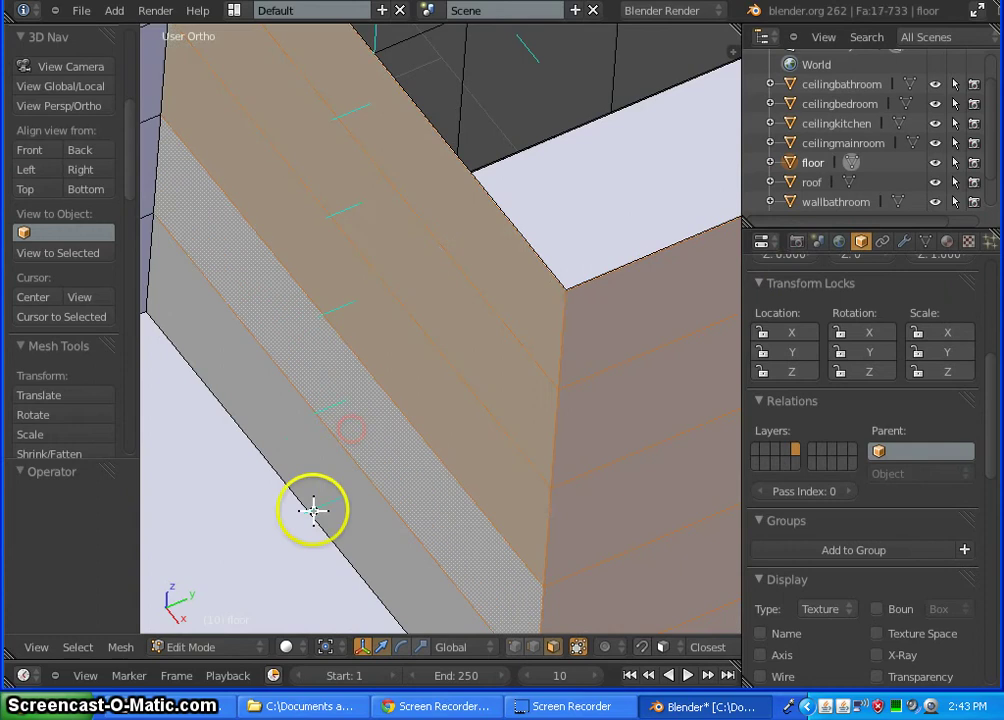
shift+right_click(322, 493)
Add the grid faces of the main room's side wall between the inner corner and the doorway to the selection
middle_drag(290, 267, 597, 340)
scroll(597, 340, down, 3)
scroll(594, 287, up, 2)
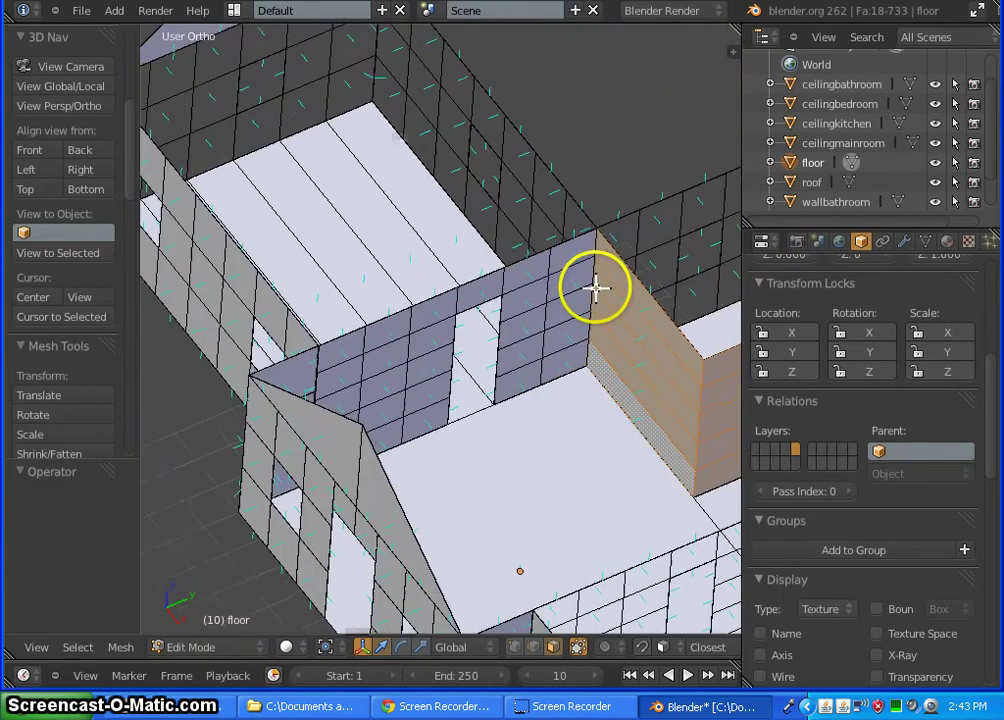
shift+right_click(569, 246)
shift+right_click(565, 285)
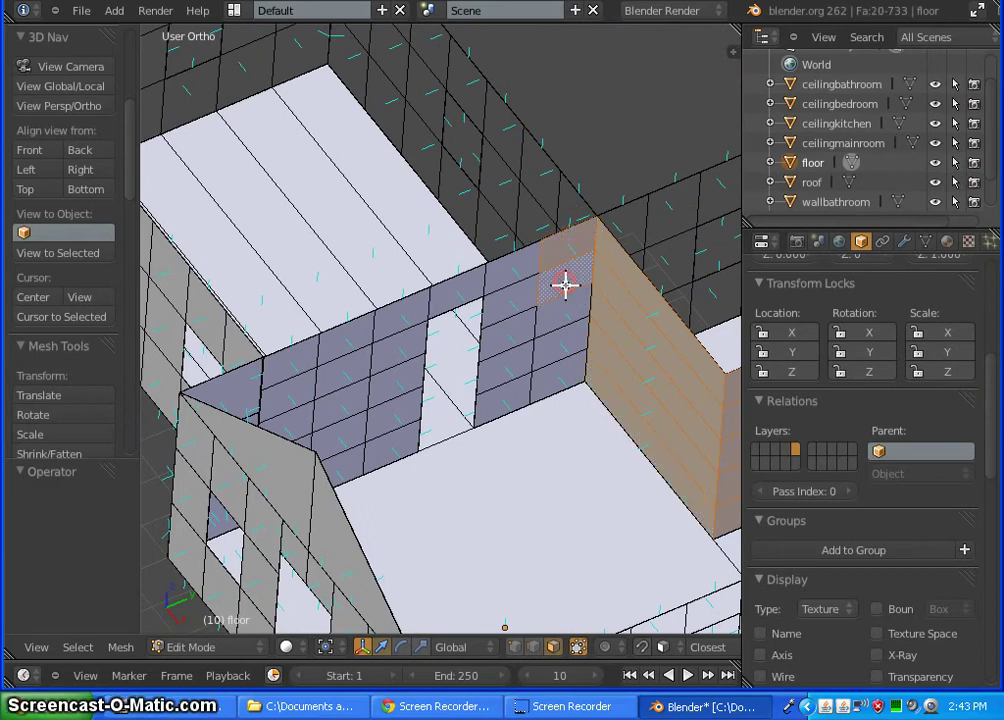
shift+right_click(565, 350)
shift+right_click(562, 385)
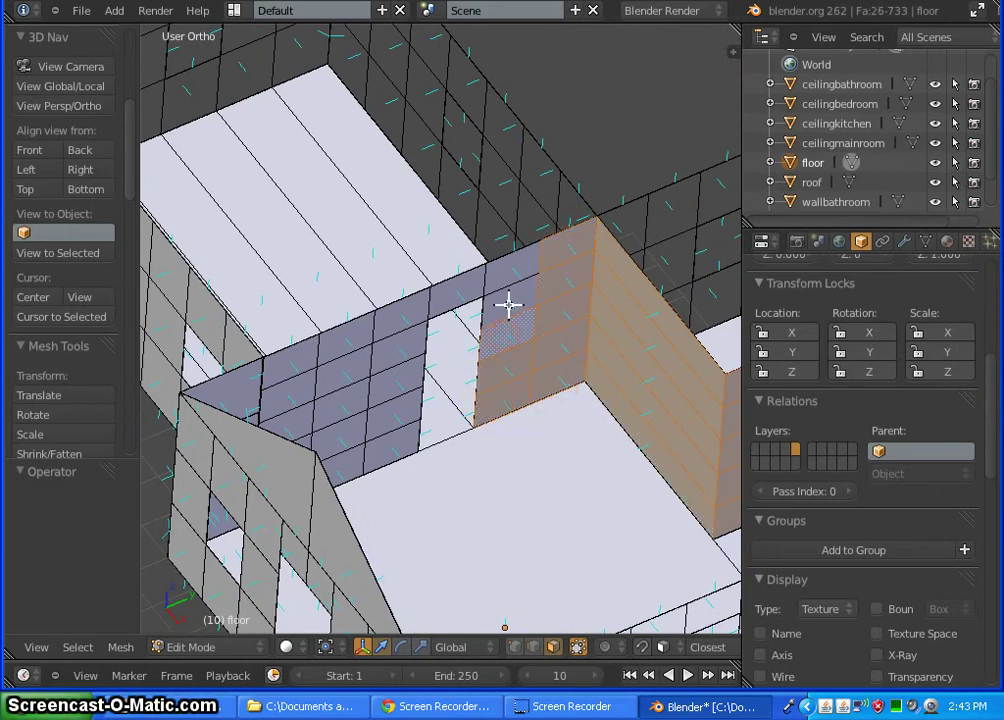
Add the face above the main room's doorway and all grid columns on its far side to the selection
shift+right_click(462, 287)
shift+right_click(425, 316)
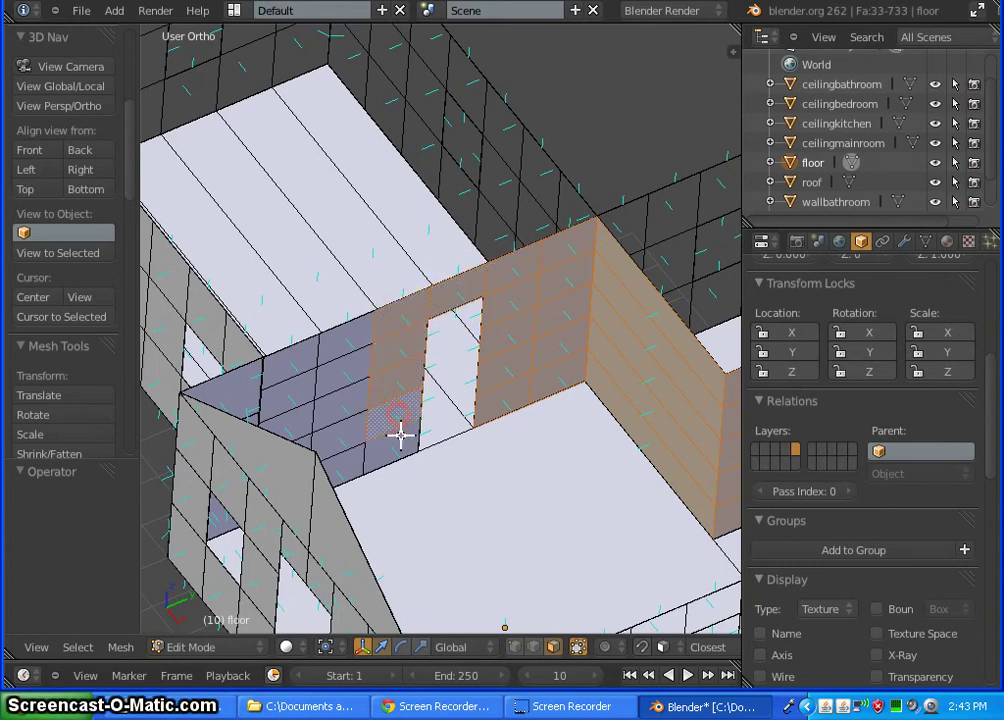
shift+right_click(348, 435)
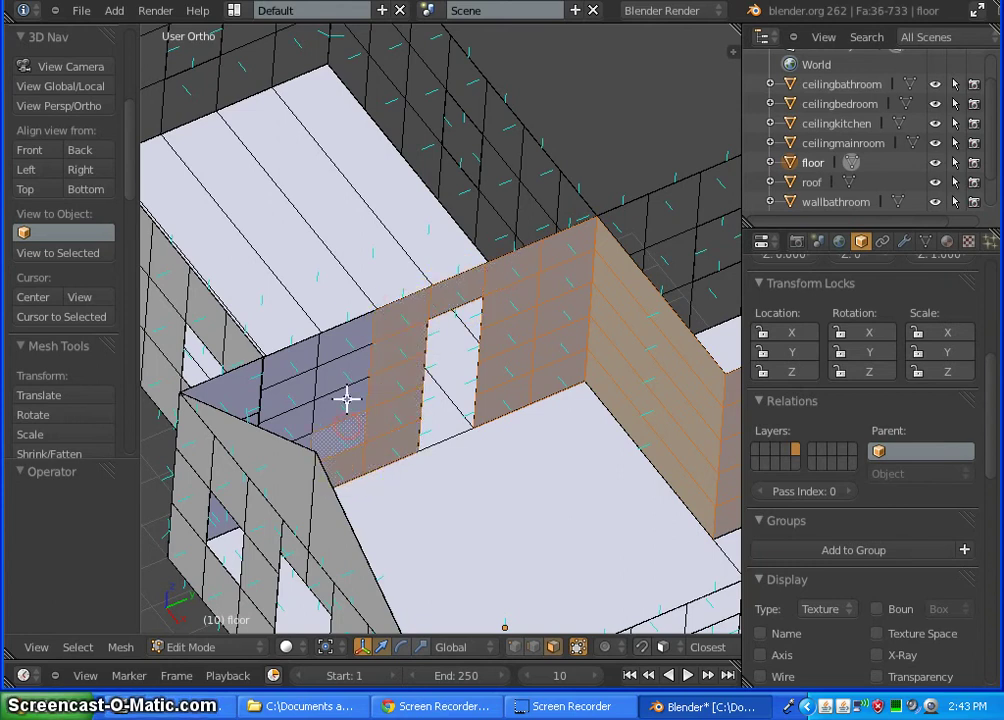
shift+right_click(347, 399)
middle_drag(470, 464, 390, 457)
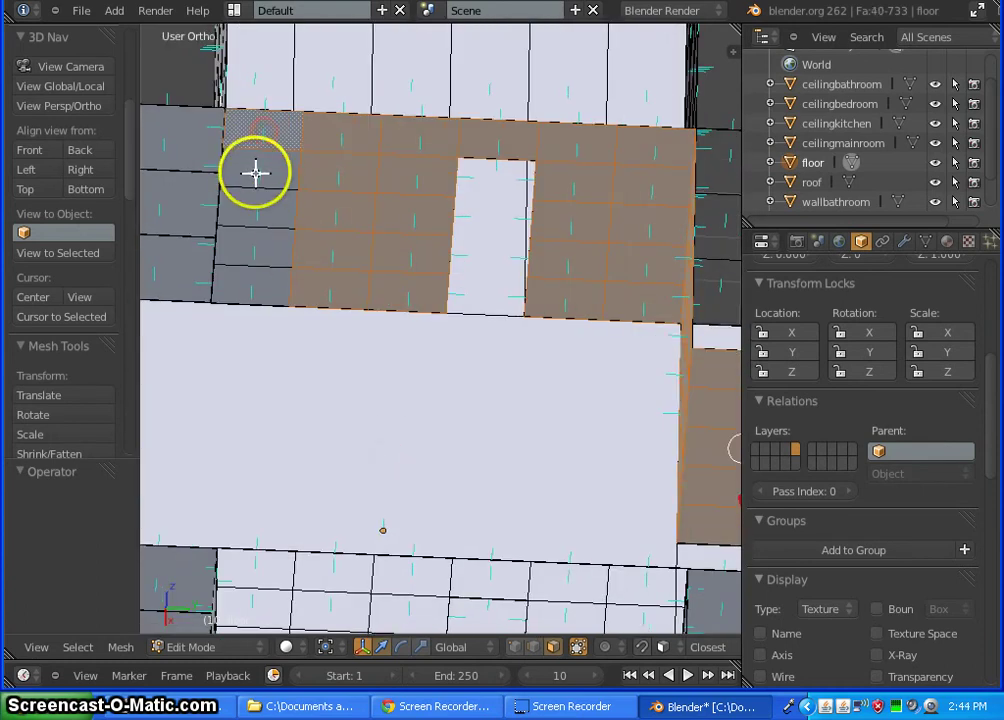
shift+right_click(258, 208)
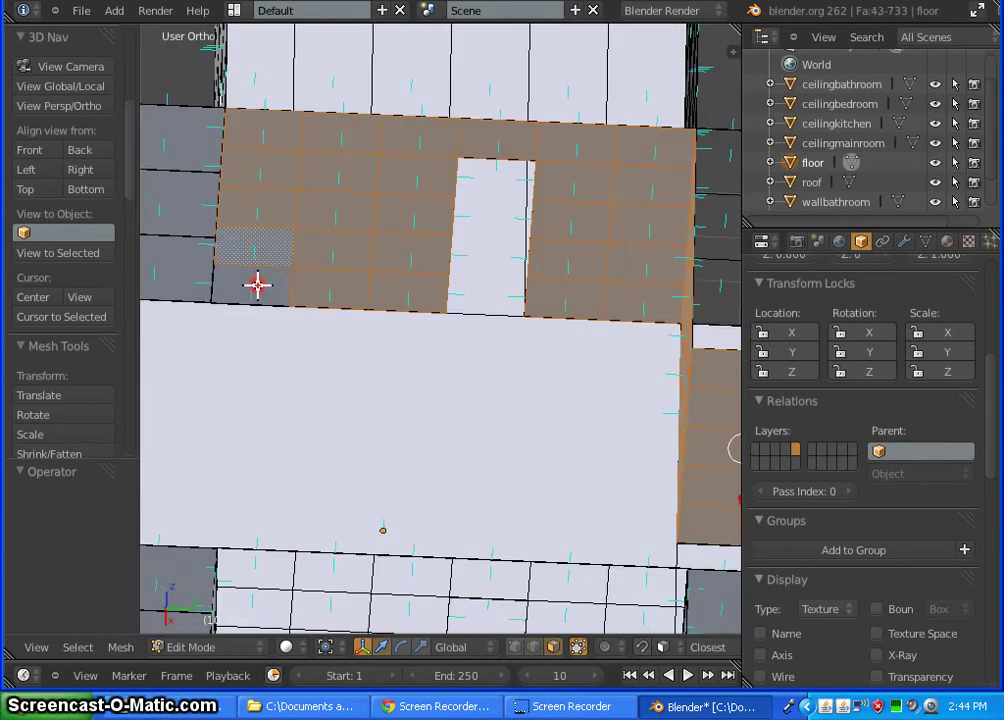
Add the three large stacked faces at the end of the main room's side wall, beside its selected grid, to the selection
middle_drag(418, 203, 336, 301)
scroll(337, 265, up, 6)
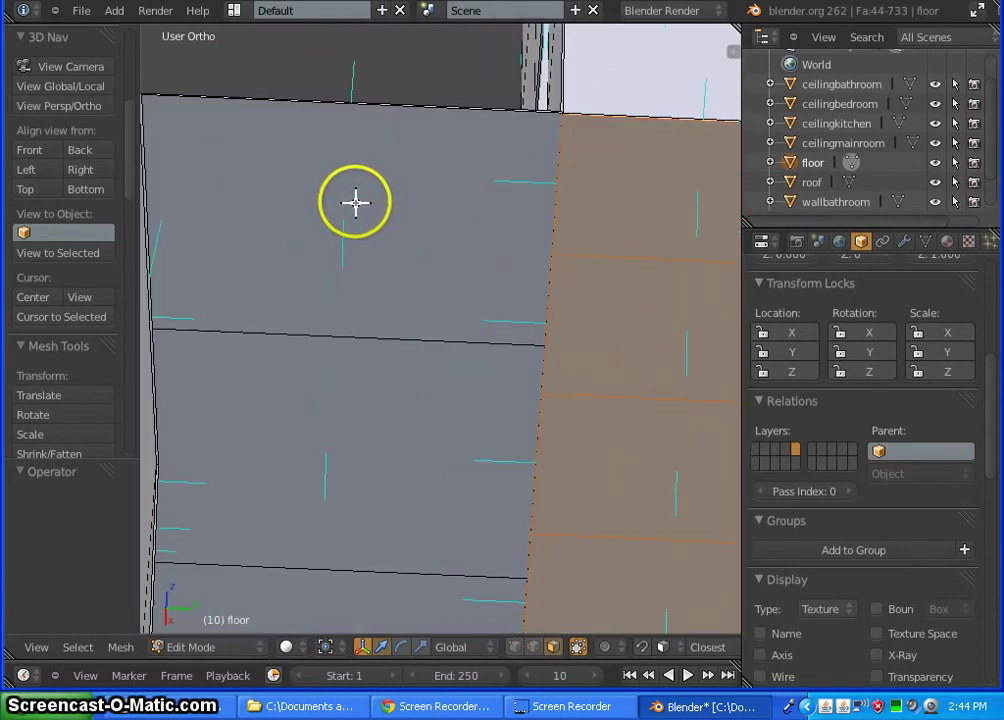
shift+right_click(343, 218)
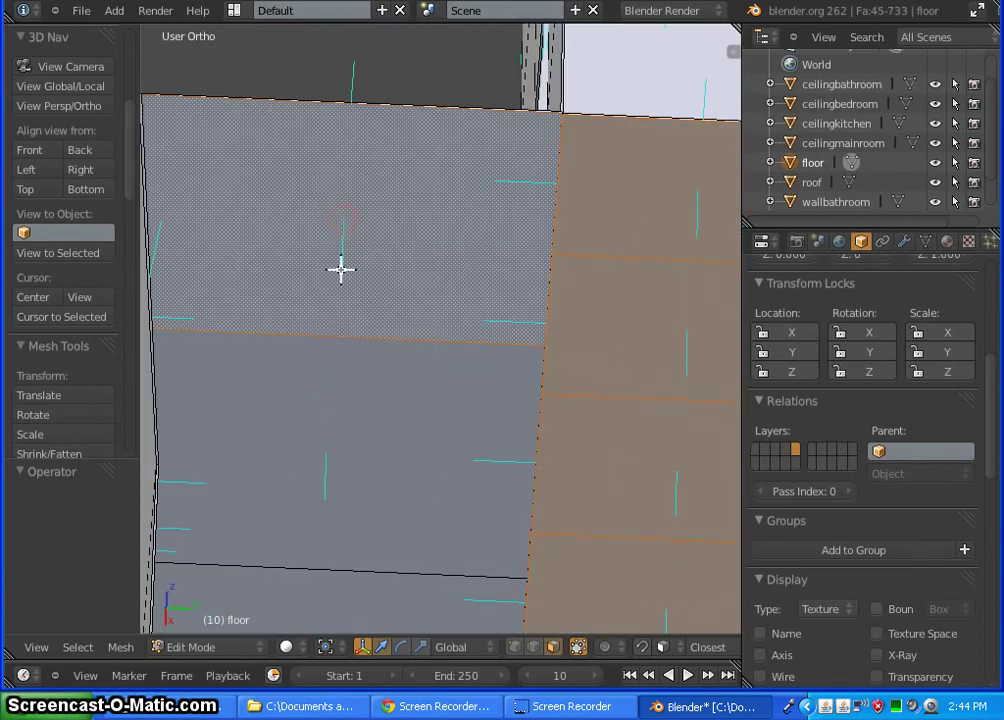
click(326, 455)
shift+right_click(362, 515)
shift+middle_drag(362, 515, 374, 215)
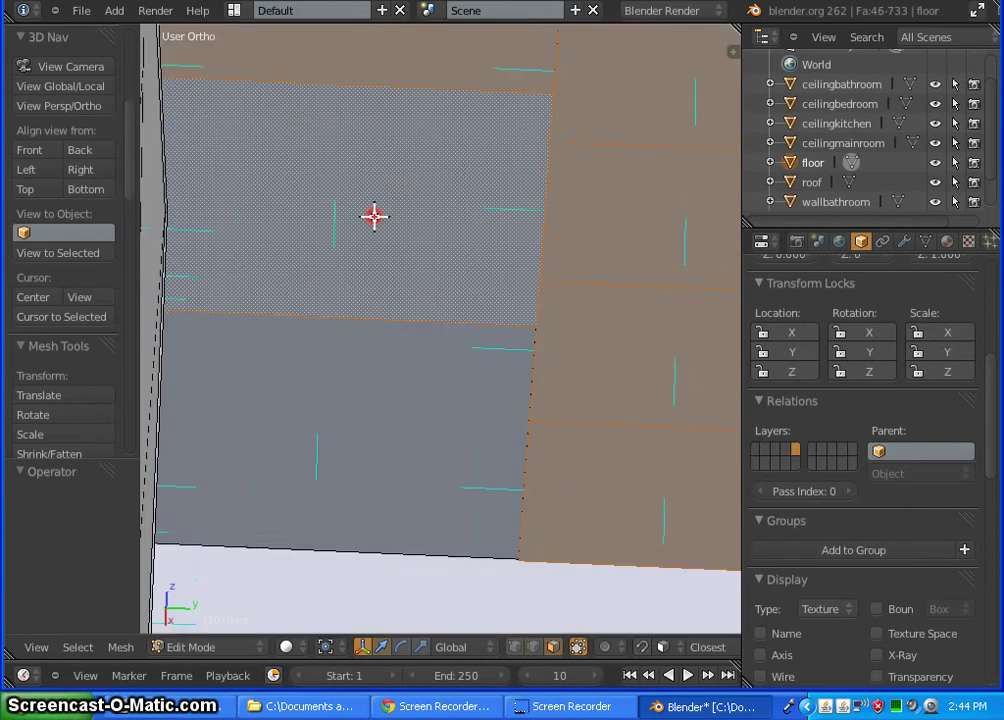
shift+right_click(319, 391)
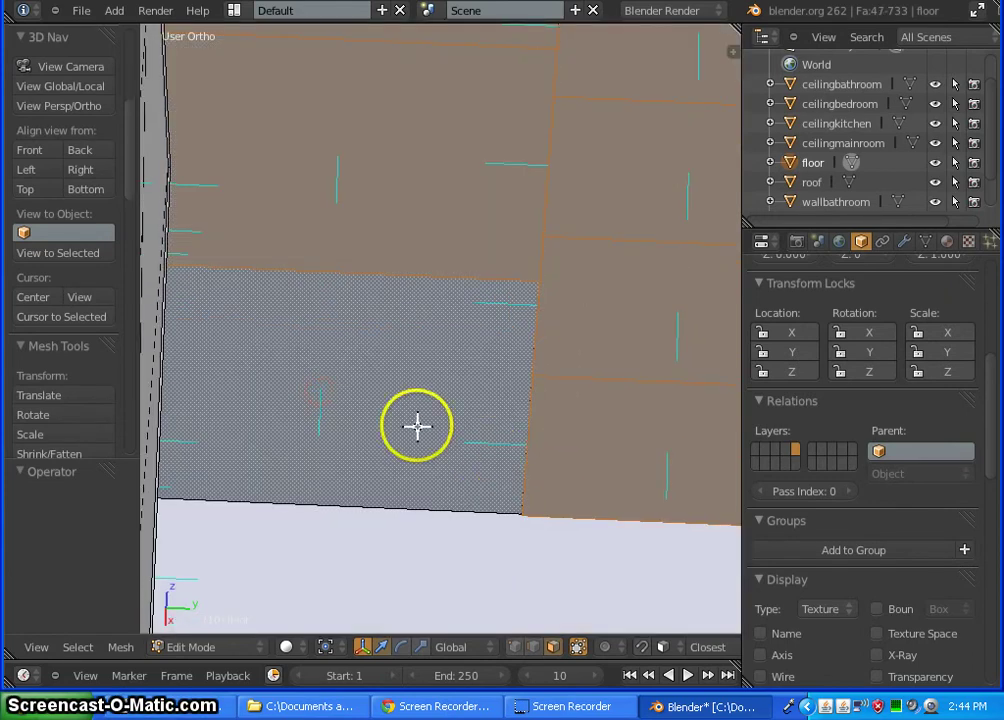
Add the three-face corner column of the main room's gabled end wall, before the first window, to the selection
mouse_move(417, 426)
middle_down()
mouse_move(376, 347)
mouse_move(202, 439)
mouse_move(341, 473)
mouse_move(502, 337)
mouse_move(194, 517)
mouse_move(325, 547)
mouse_move(327, 365)
mouse_move(502, 410)
mouse_move(616, 572)
mouse_move(504, 352)
mouse_move(416, 449)
middle_up()
scroll(432, 273, up, 2)
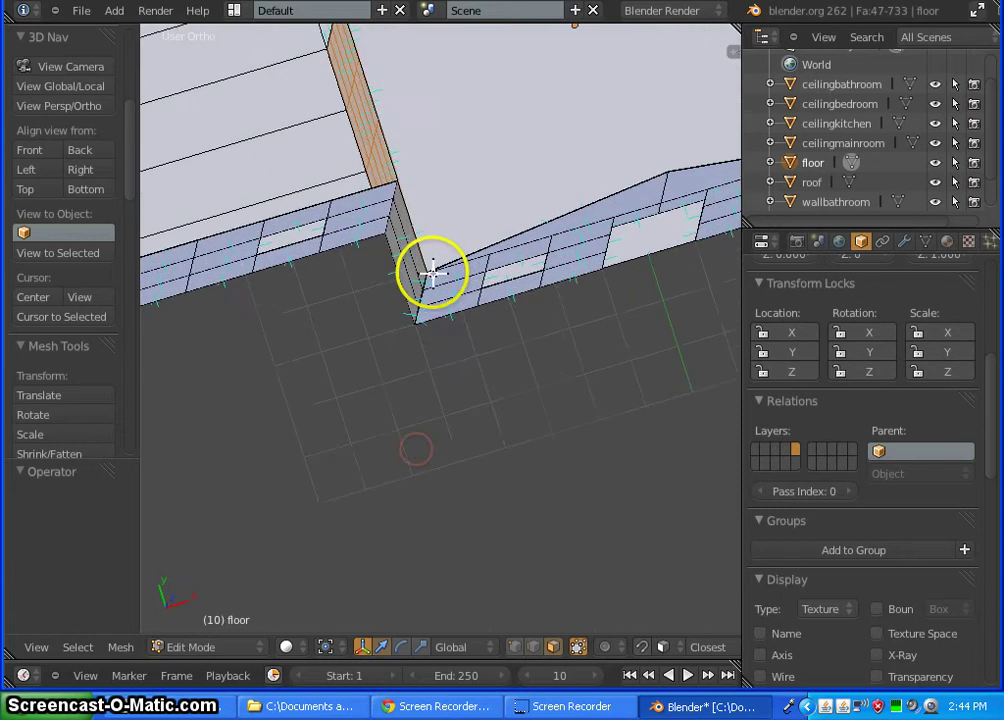
middle_drag(432, 273, 399, 294)
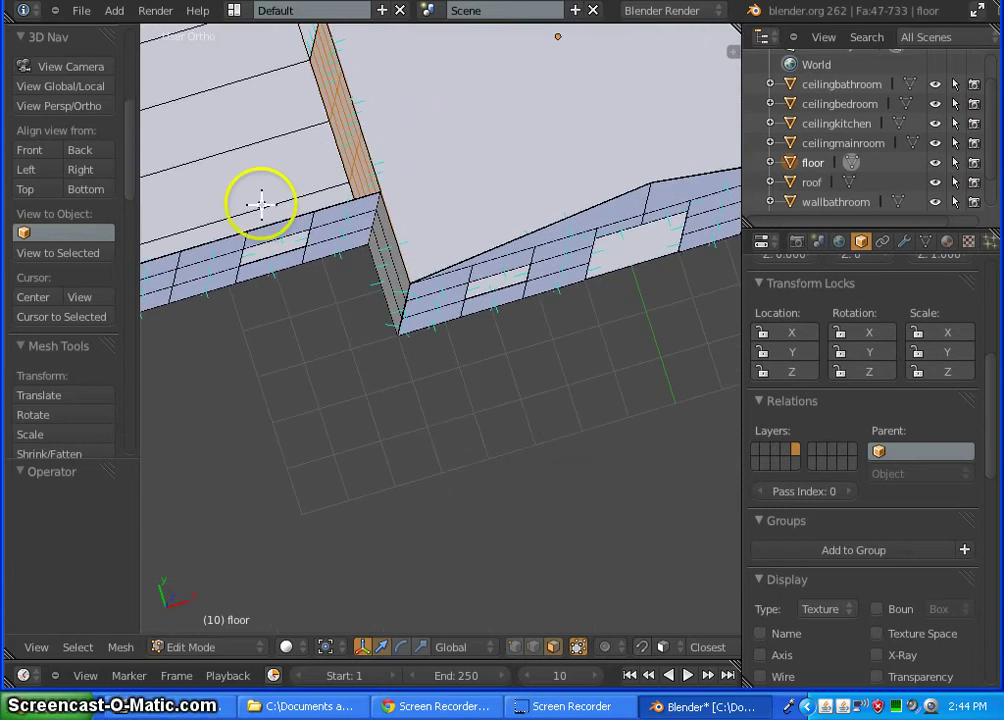
middle_drag(302, 190, 371, 269)
middle_drag(490, 100, 228, 379)
middle_drag(470, 288, 708, 130)
scroll(226, 271, up, 7)
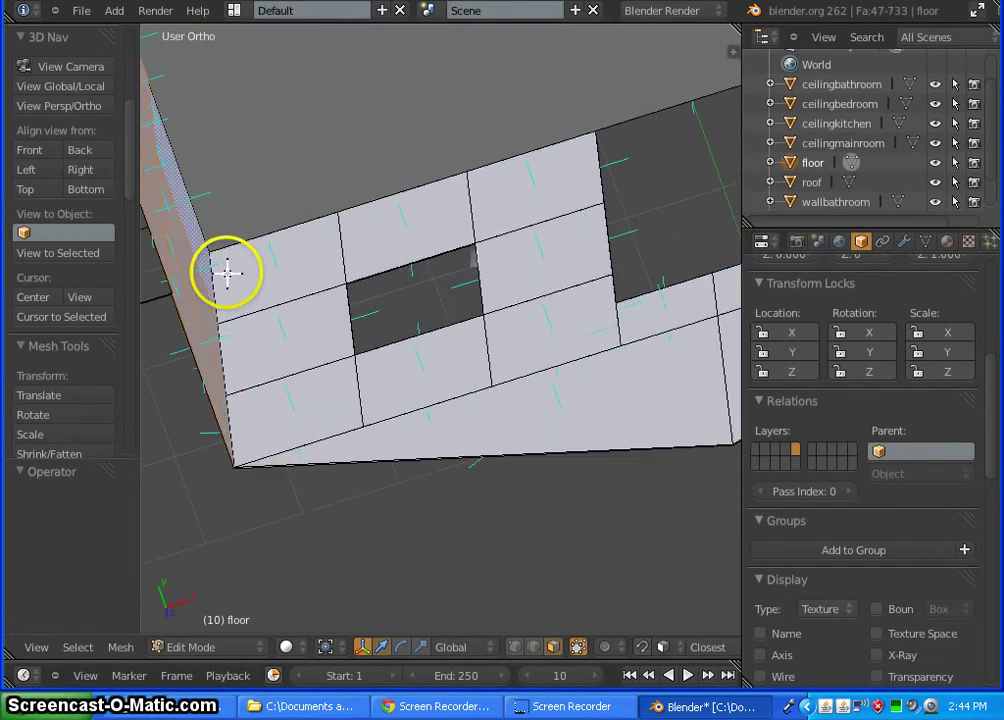
scroll(300, 290, up, 3)
shift+right_click(301, 292)
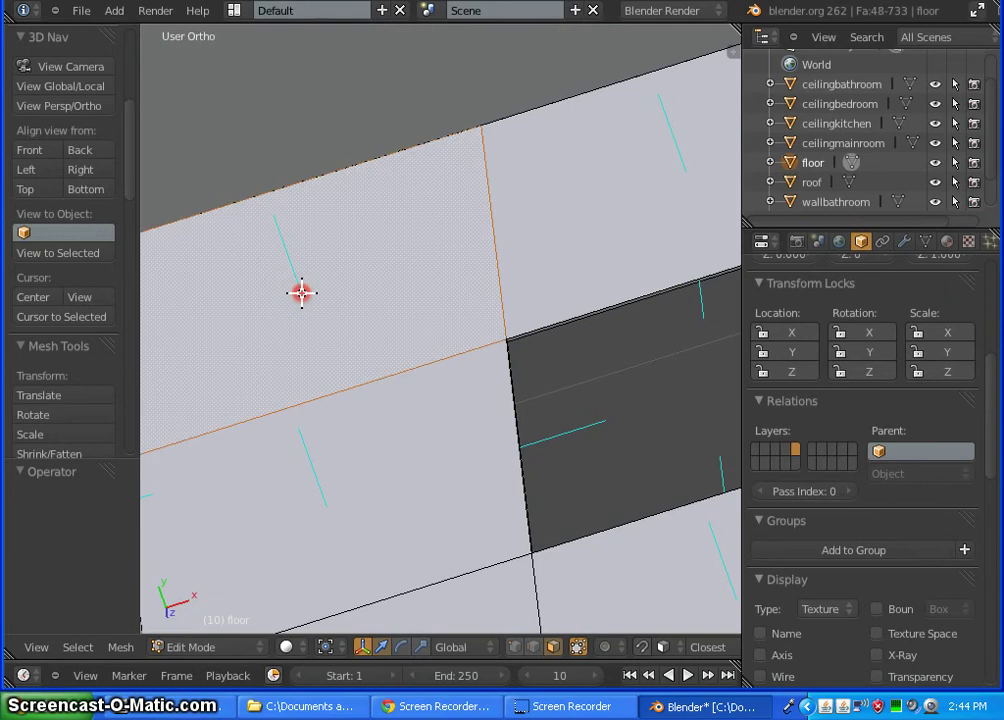
shift+right_click(324, 511)
shift+middle_drag(384, 572, 394, 136)
shift+right_click(360, 281)
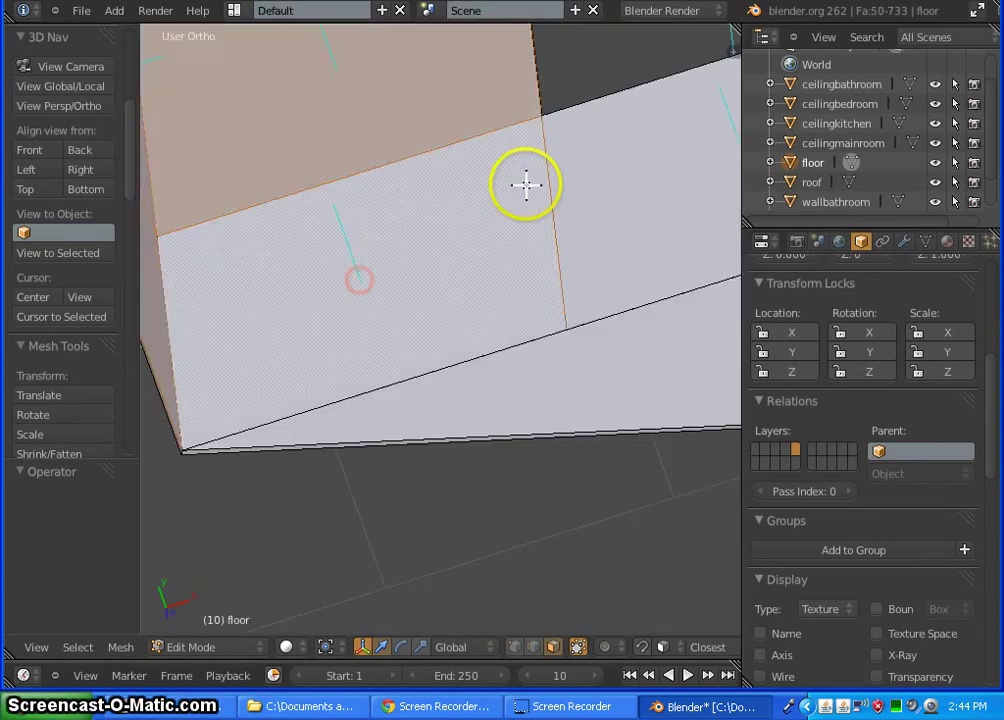
Add the faces above and below the end wall's first window and the three-face column between window and doorway to the selection
shift+middle_drag(527, 186, 110, 333)
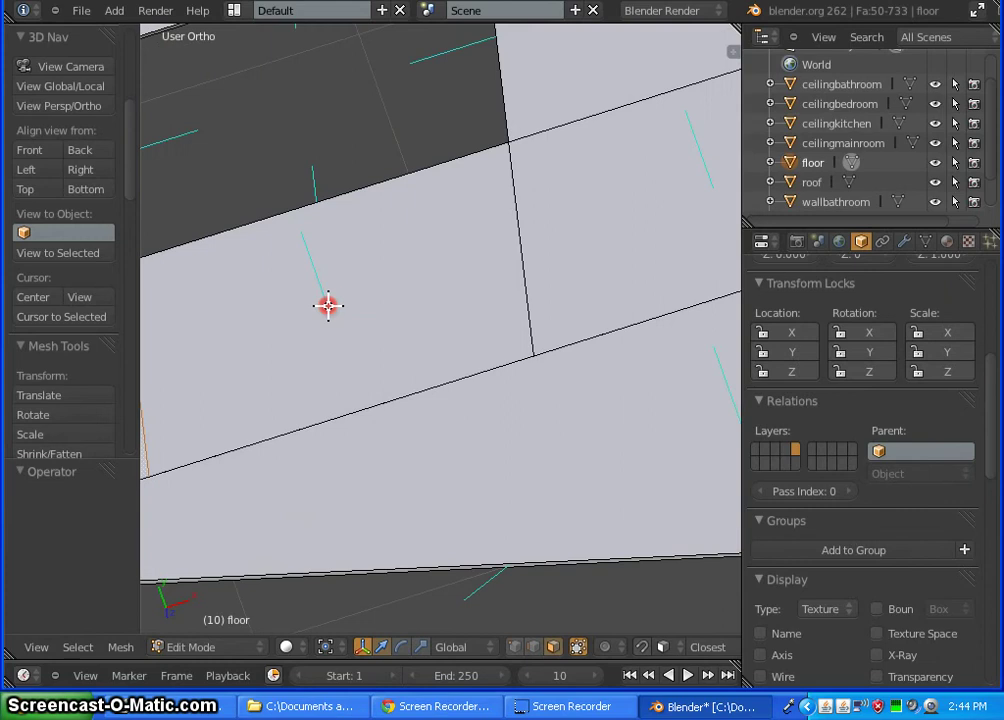
shift+middle_drag(328, 305, 484, 466)
shift+right_click(484, 466)
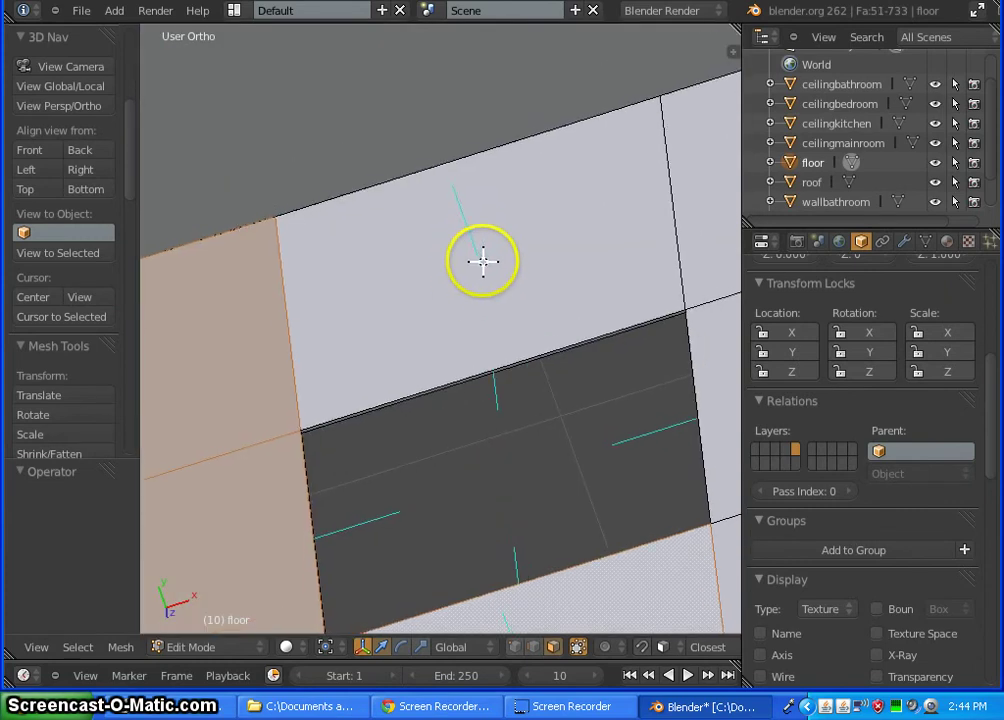
shift+right_click(482, 261)
shift+middle_drag(431, 255, 29, 314)
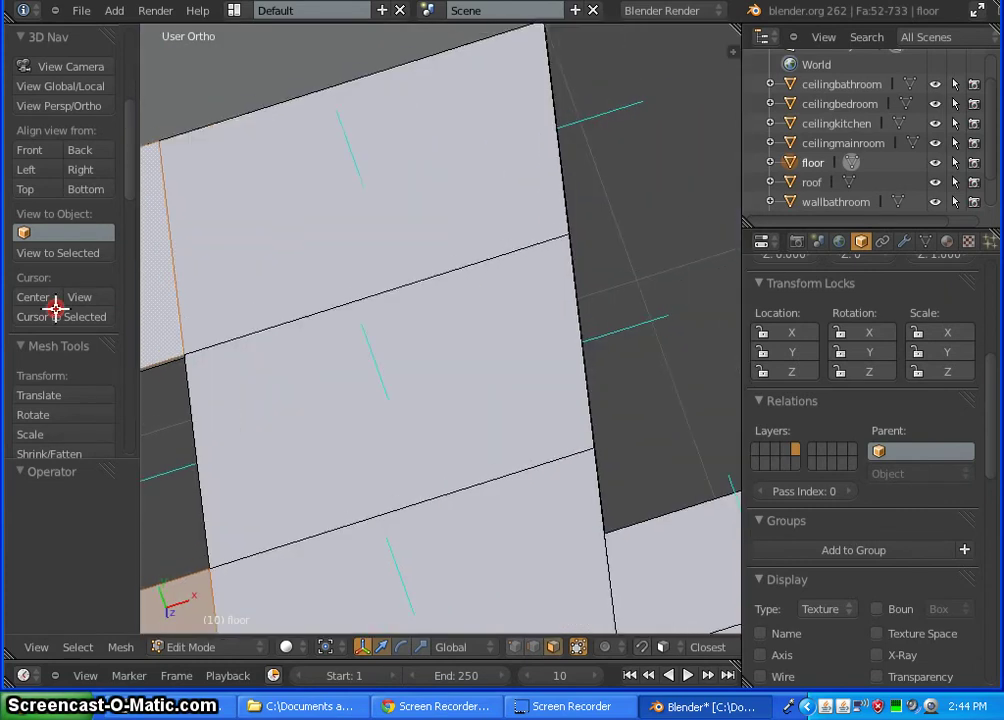
shift+right_click(366, 189)
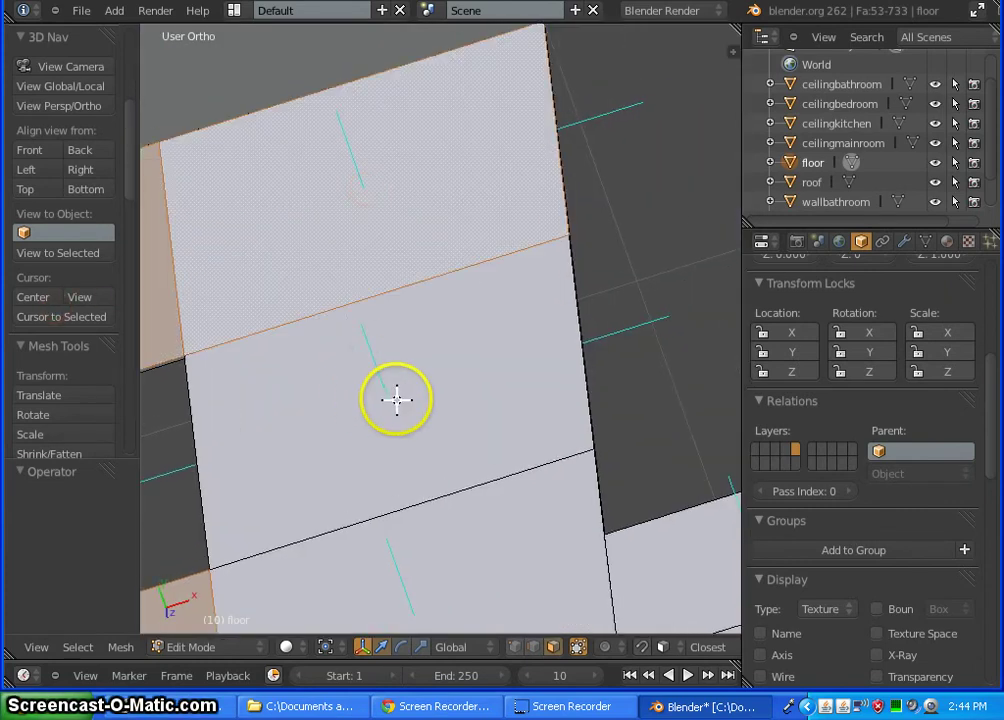
shift+right_click(396, 400)
shift+right_click(418, 616)
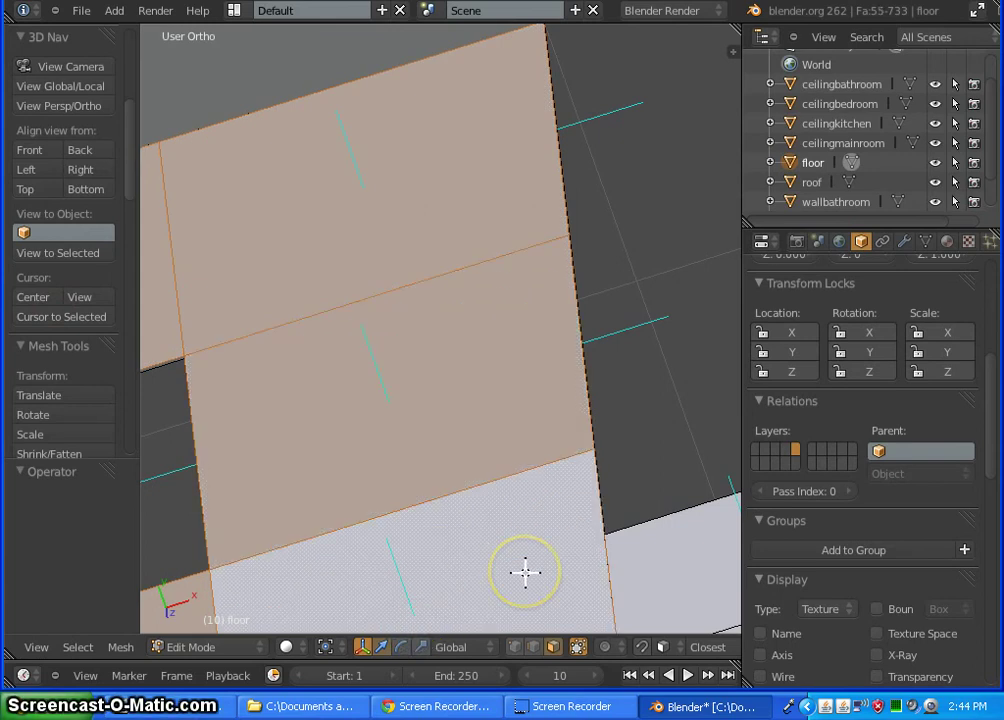
Add the two short faces above the end wall's doorway, beneath the gable, to the selection
shift+middle_drag(459, 489, 150, 253)
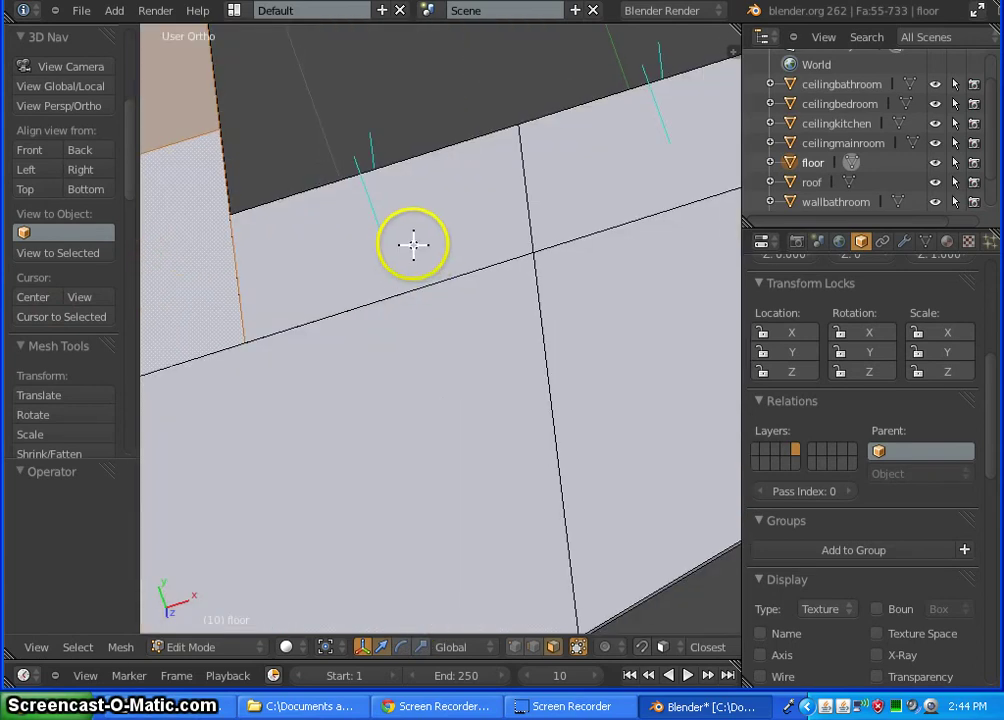
shift+right_click(385, 235)
shift+middle_drag(532, 254, 314, 372)
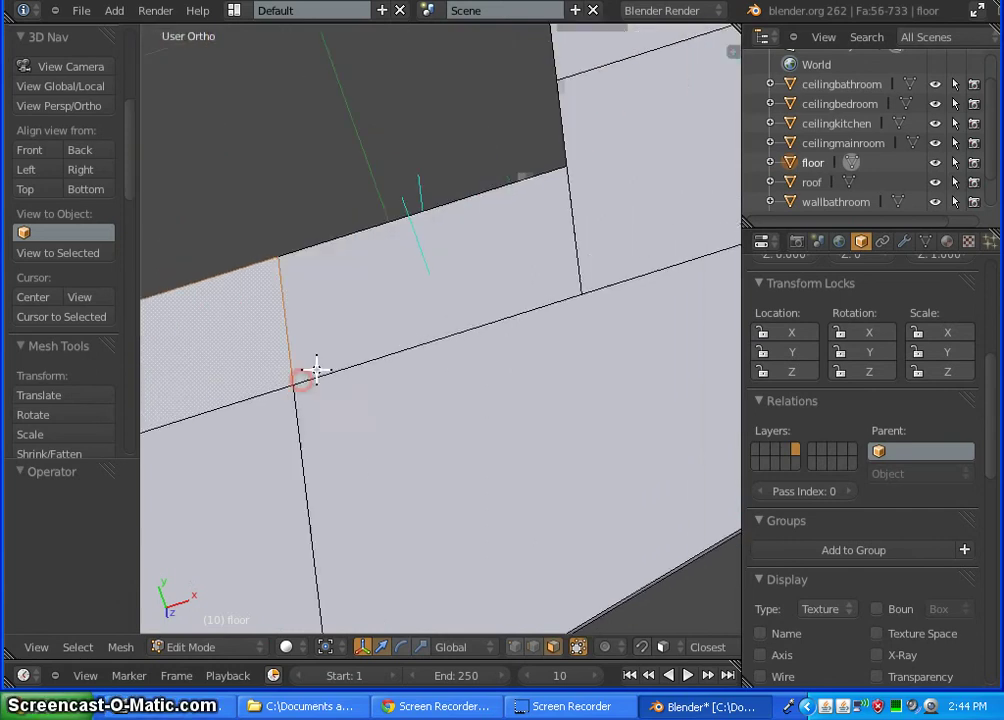
click(438, 269)
shift+right_click(432, 275)
Add the three-face column between the end wall's doorway and its second window to the selection
shift+middle_drag(598, 278, 241, 447)
shift+right_click(406, 295)
shift+middle_drag(383, 115, 394, 362)
shift+right_click(388, 329)
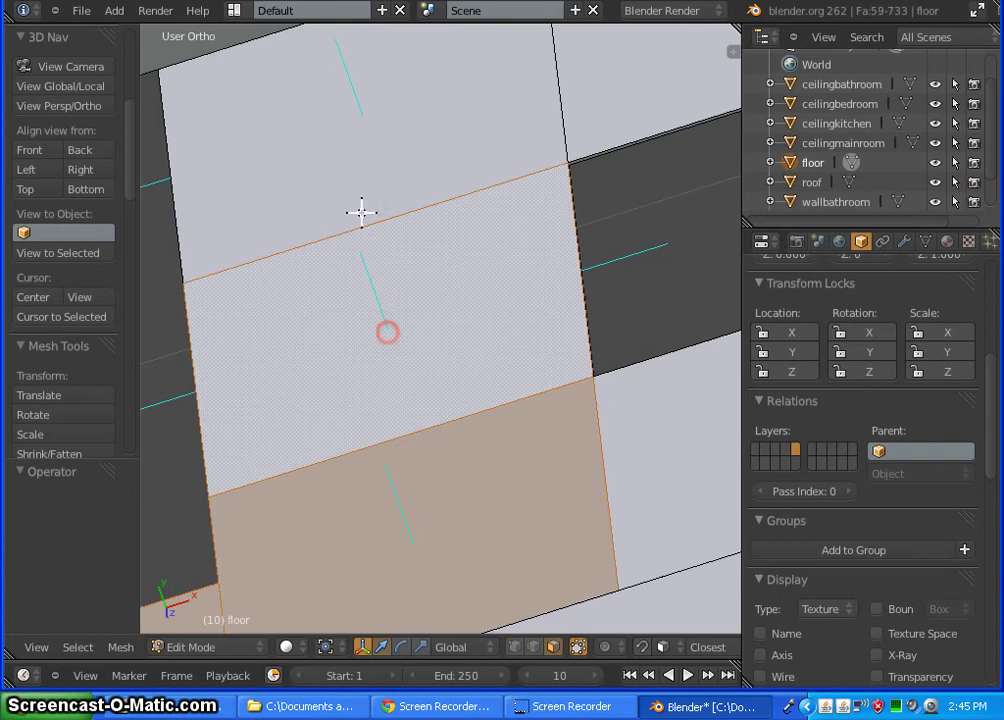
shift+right_click(362, 117)
Add the faces above and below the end wall's second window to the selection
shift+middle_drag(491, 123, 99, 335)
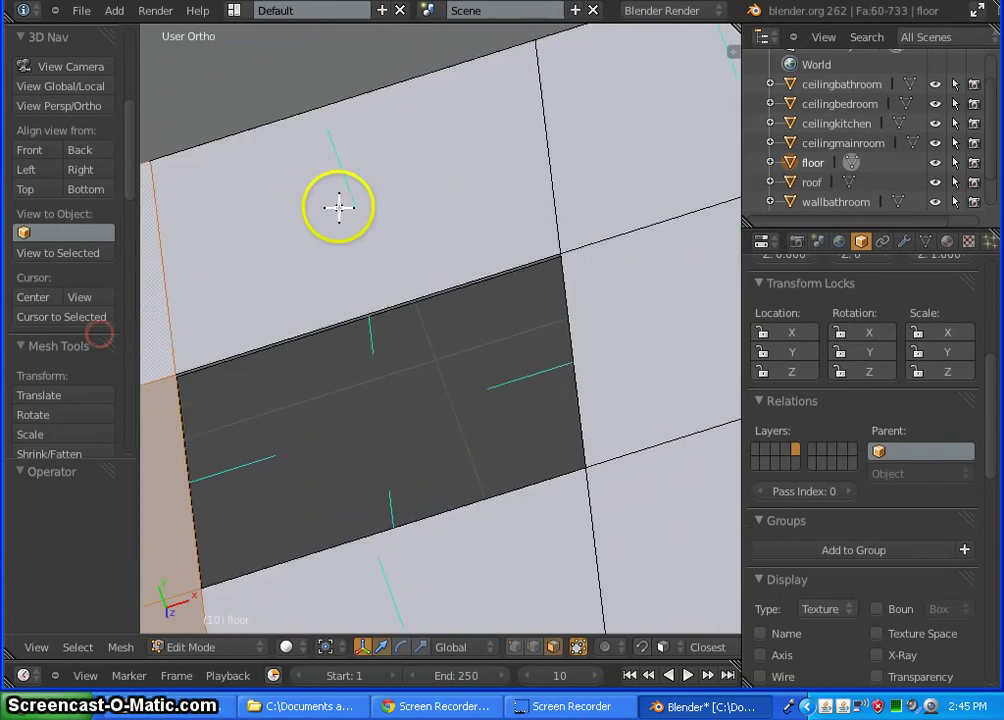
shift+right_click(357, 209)
shift+middle_drag(439, 432, 394, 90)
shift+right_click(365, 289)
Add the last three-face column of the end wall, between the second window and the far corner, to the selection
shift+middle_drag(571, 220, 293, 364)
shift+right_click(395, 329)
shift+middle_drag(395, 329, 438, 402)
shift+right_click(424, 388)
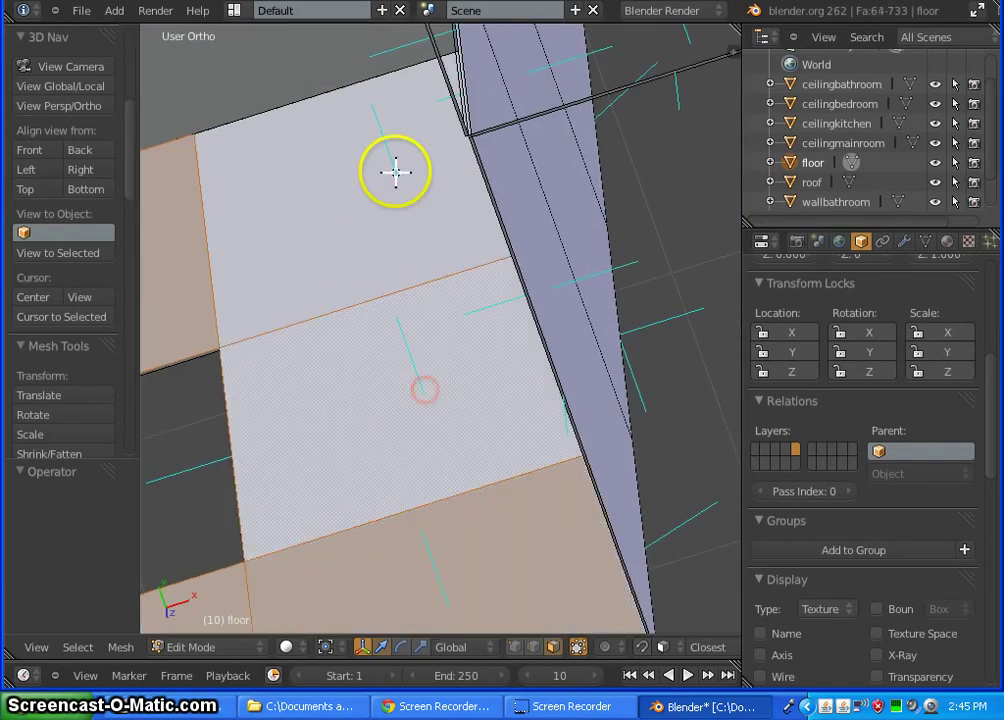
shift+right_click(397, 177)
Add the three large stacked faces of the opposite side wall, next to the end wall's corner, to the selection
middle_drag(394, 175, 422, 340)
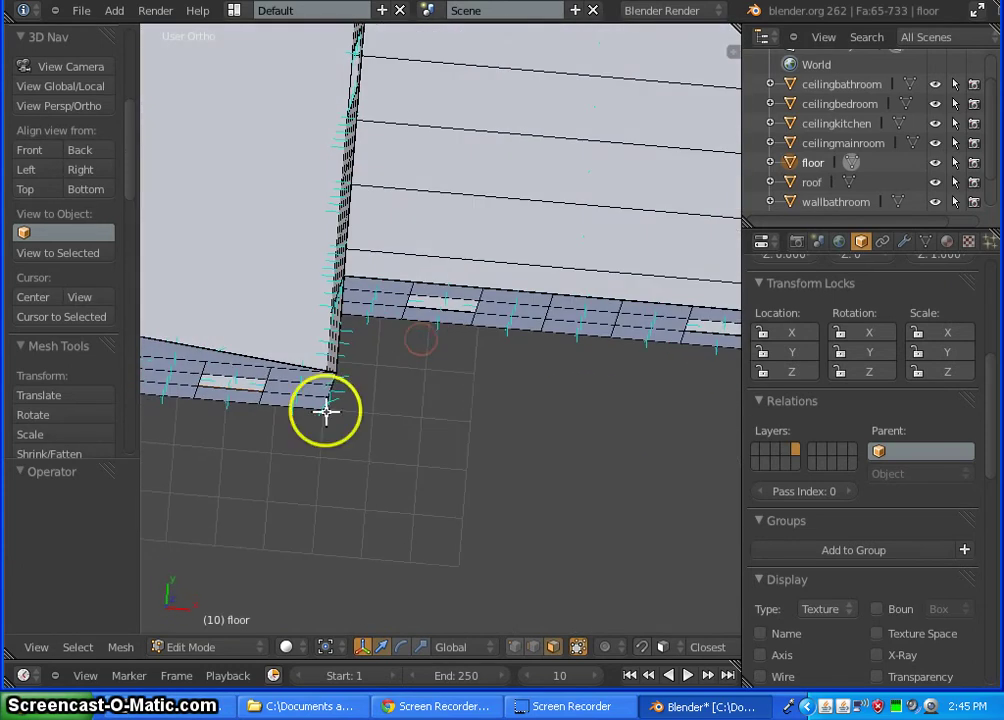
middle_drag(326, 410, 539, 313)
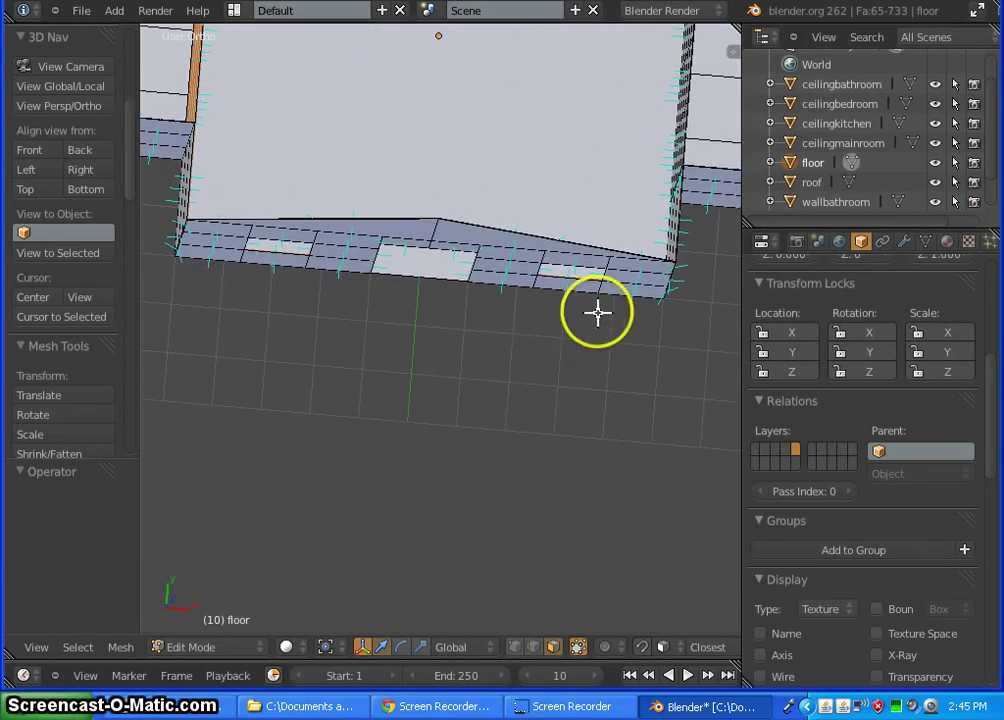
middle_drag(310, 208, 447, 238)
middle_drag(432, 336, 411, 225)
scroll(411, 225, up, 4)
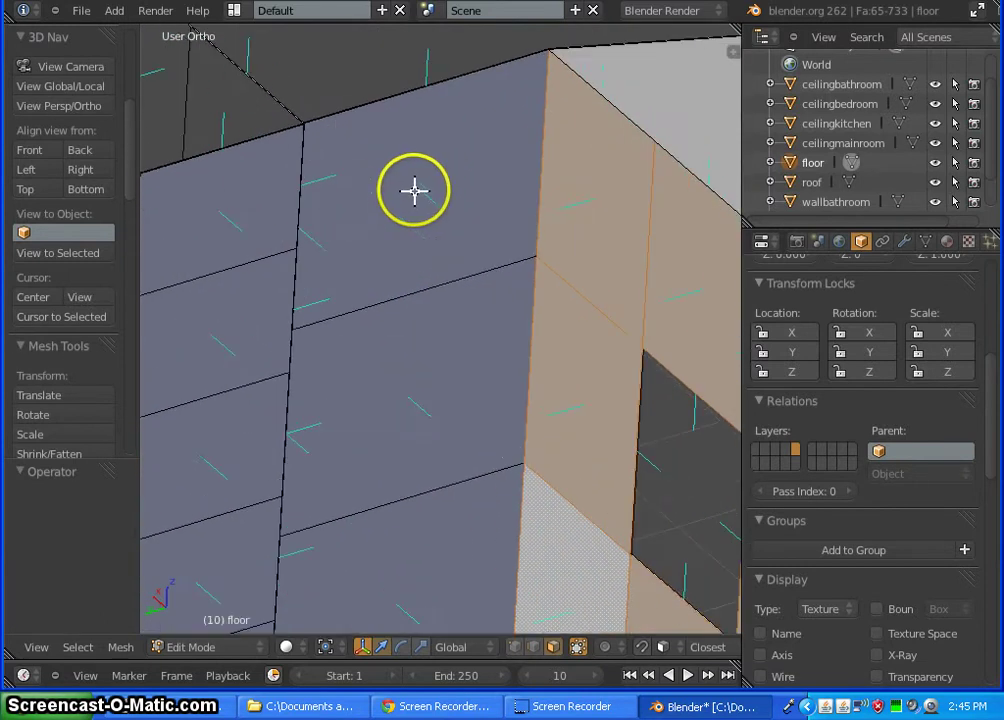
shift+right_click(419, 186)
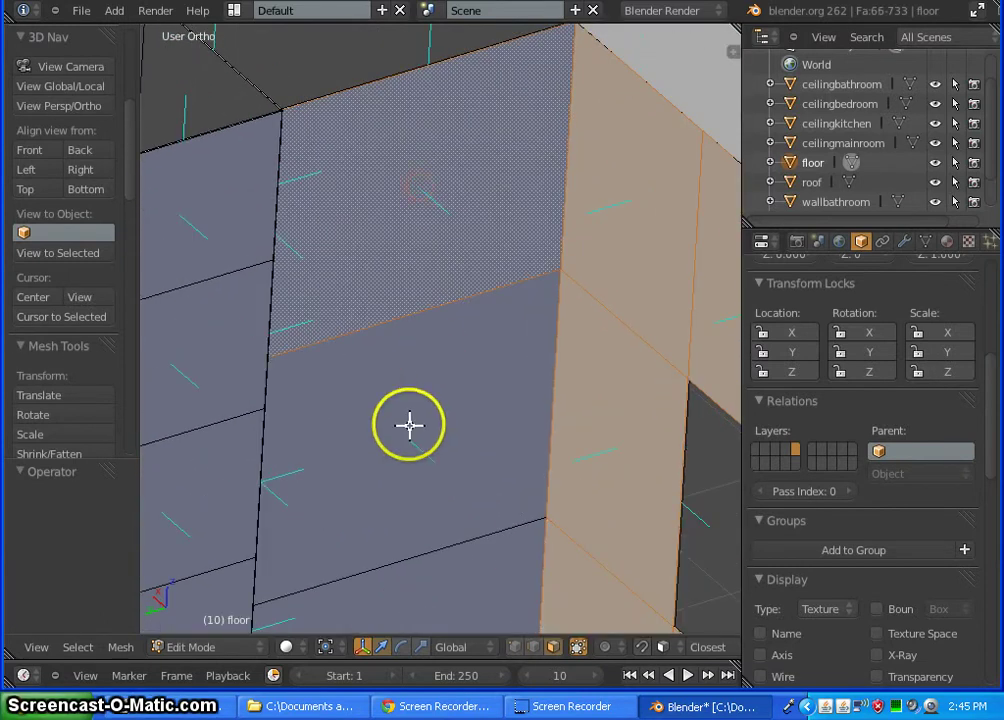
shift+middle_drag(402, 433, 382, 271)
shift+right_click(382, 267)
scroll(455, 258, down, 6)
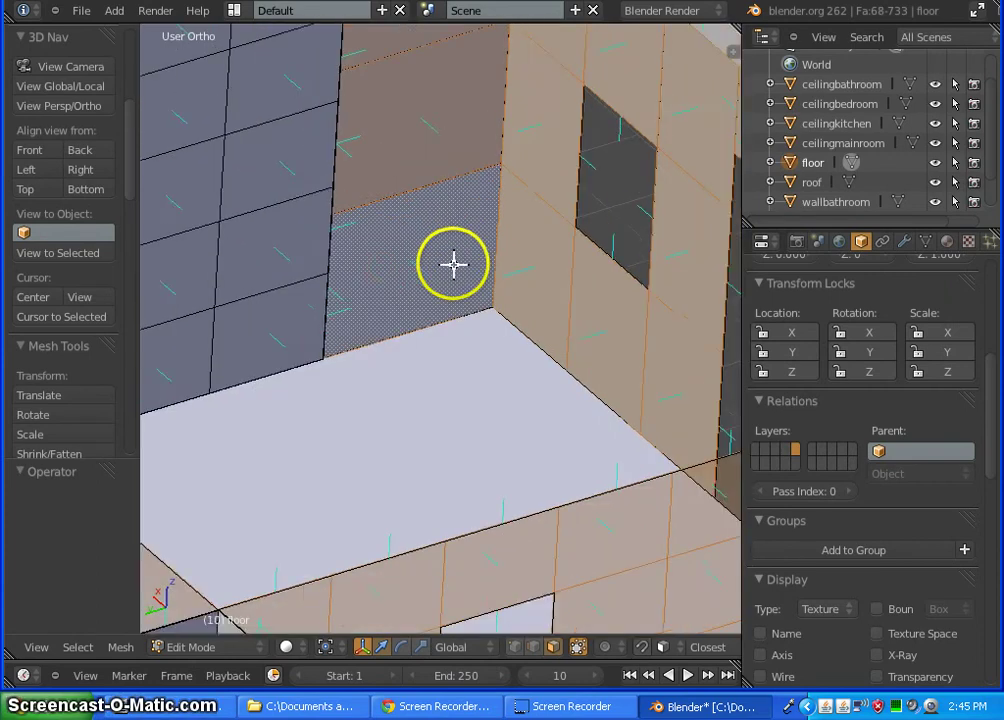
Add all grid faces of the opposite side wall on both sides of and above its doorway to the selection
middle_drag(502, 357, 167, 350)
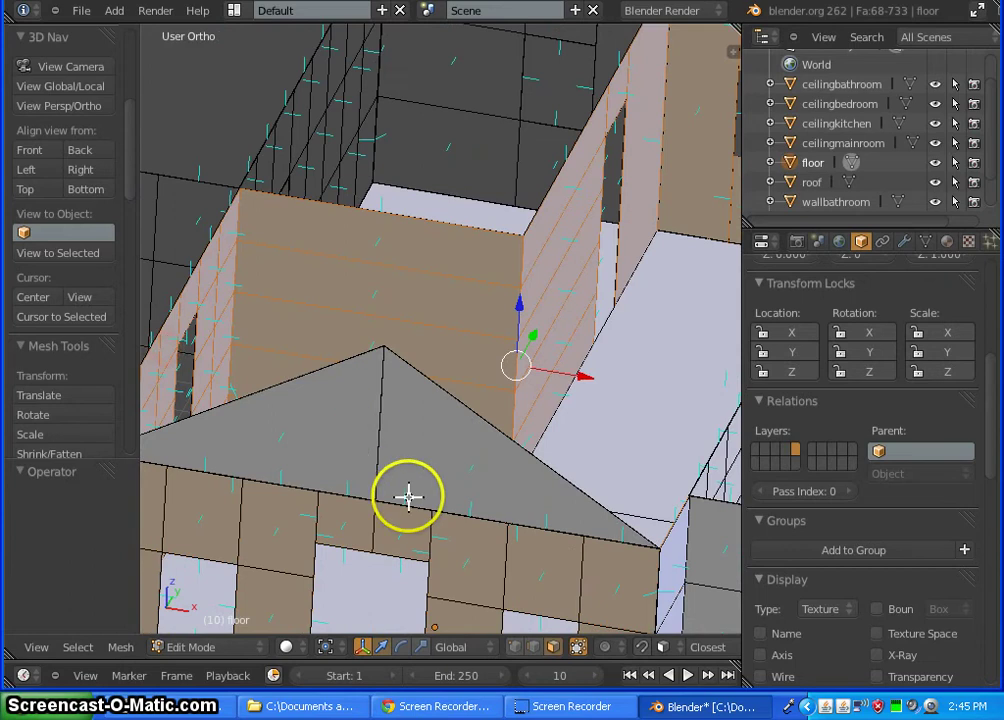
shift+middle_drag(408, 495, 366, 425)
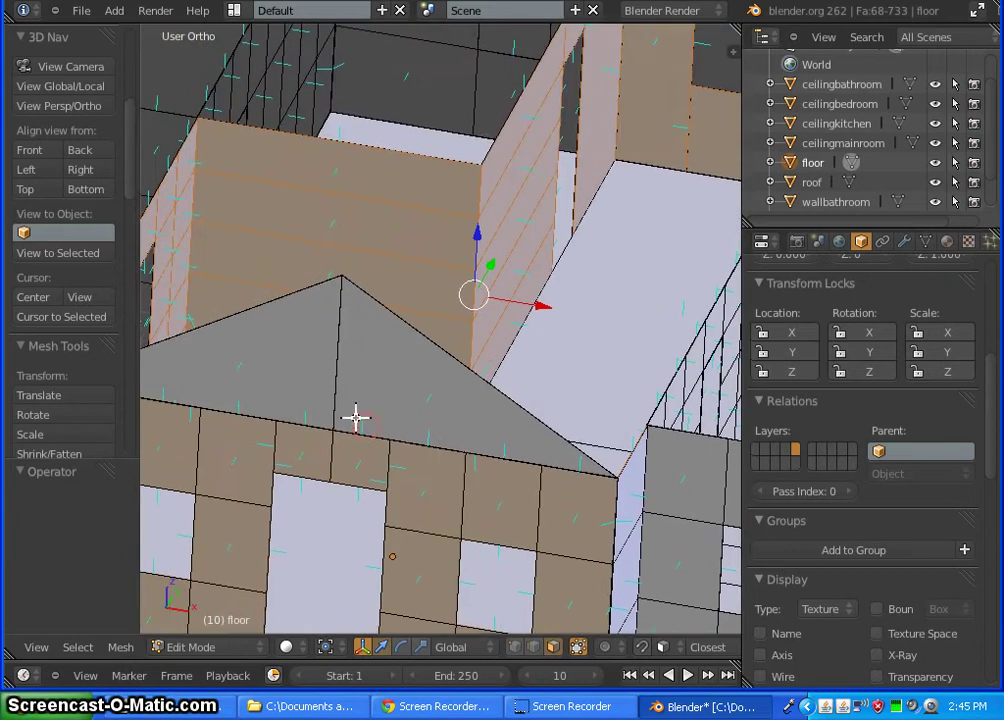
middle_drag(264, 422, 484, 300)
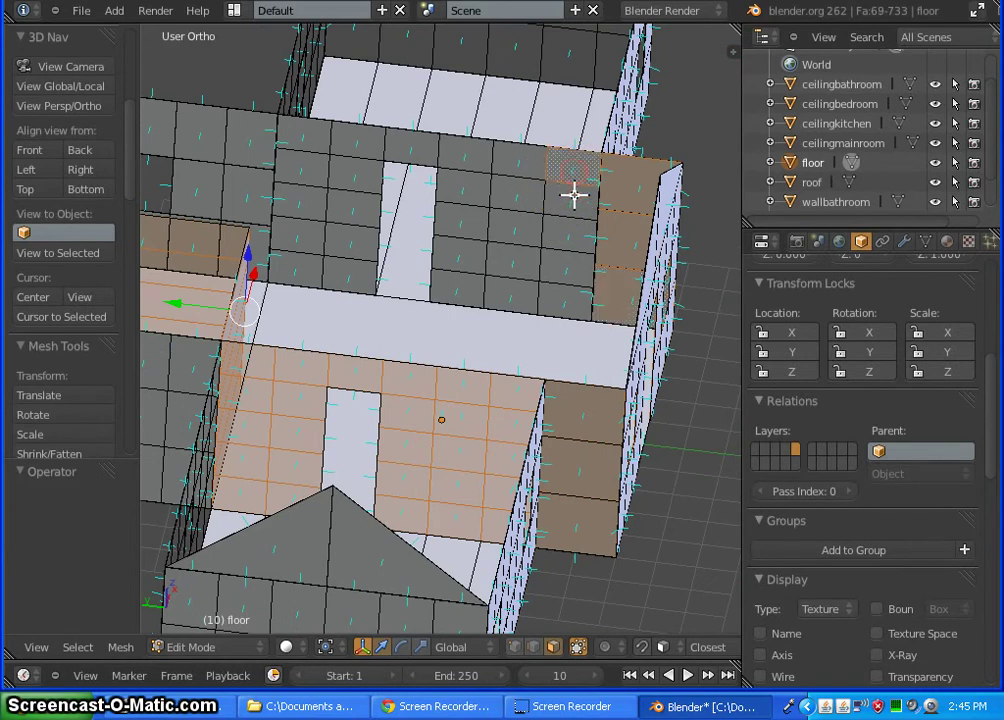
shift+right_click(566, 300)
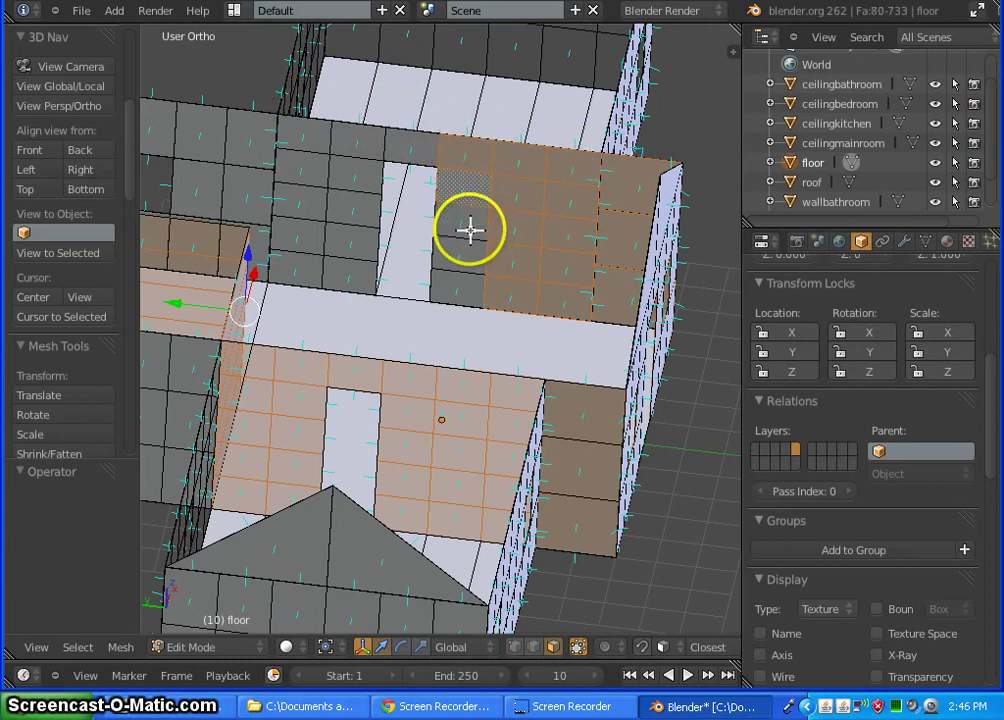
shift+right_click(459, 289)
shift+right_click(350, 273)
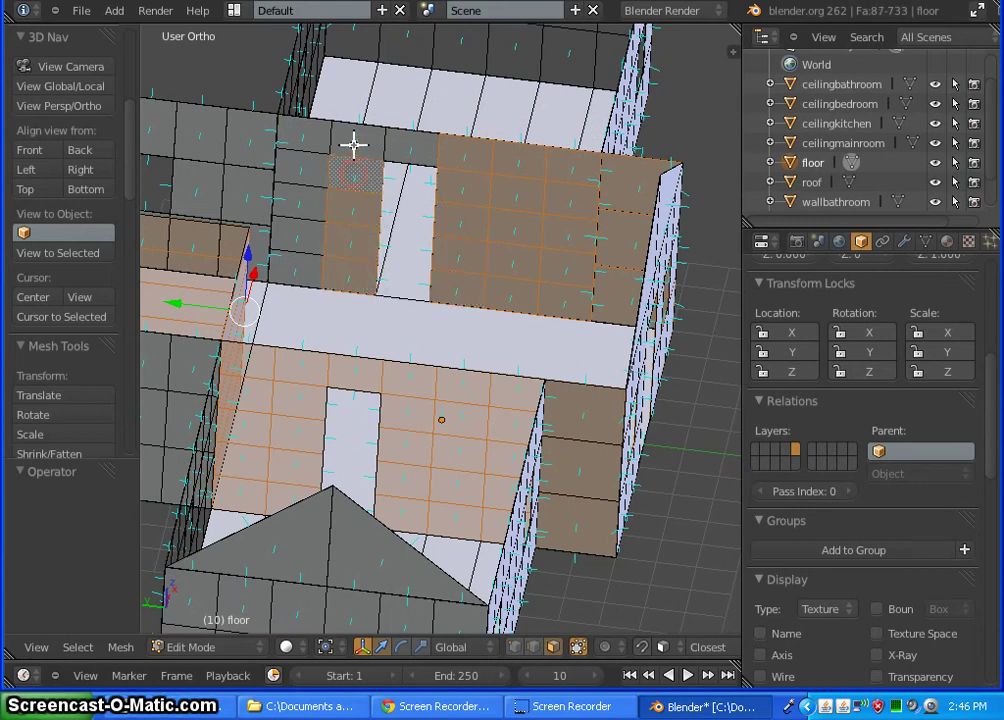
shift+right_click(411, 150)
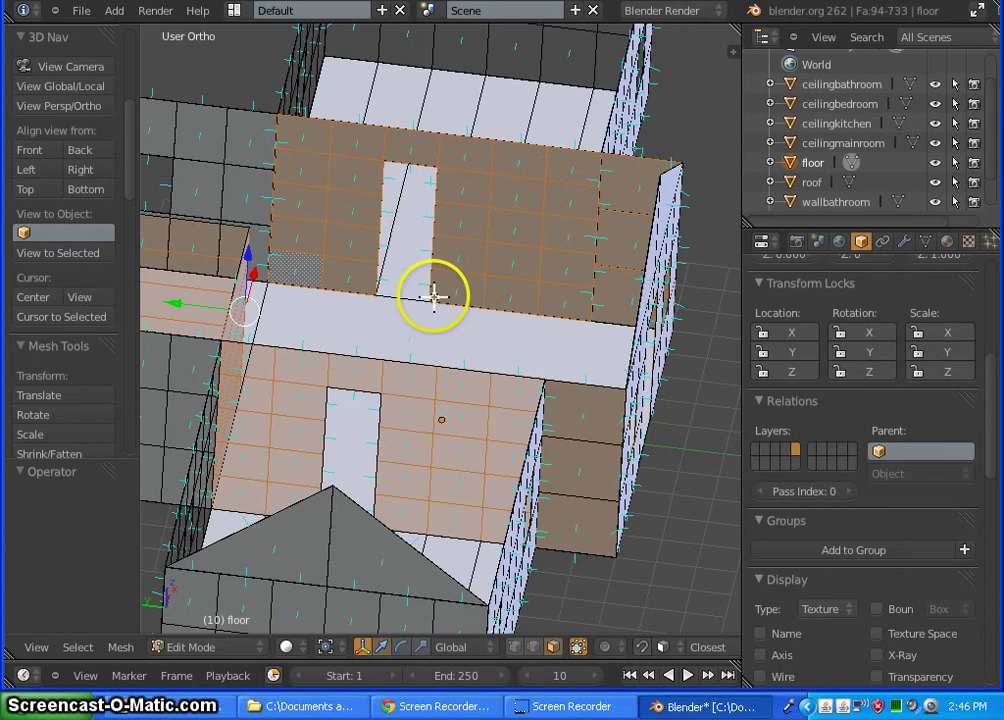
Add the three stacked faces of the windowed wall section, directly beside the inner corner with the doorway wall, to the selection
scroll(517, 306, down, 6)
scroll(406, 224, up, 8)
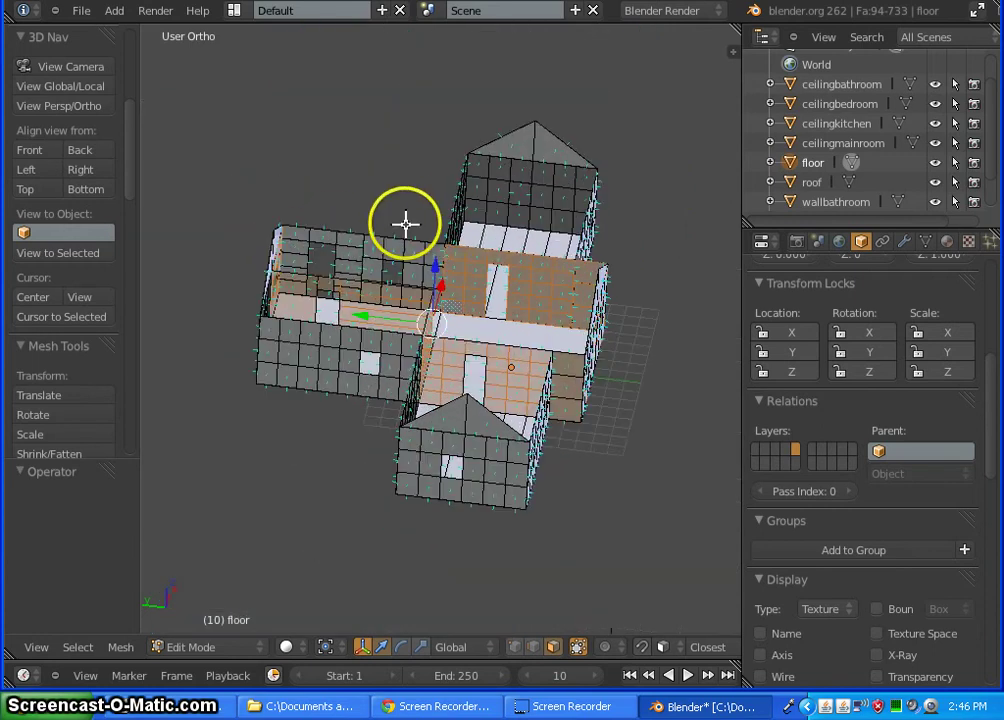
scroll(594, 285, up, 6)
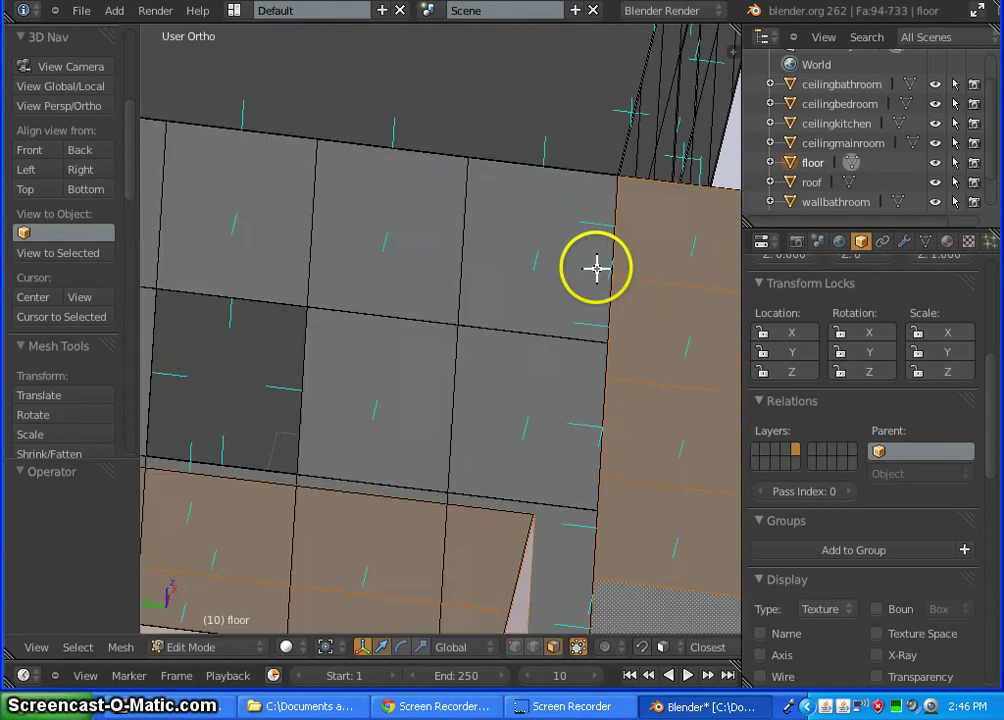
shift+middle_drag(516, 461, 542, 16)
mouse_move(640, 458)
middle_down()
mouse_move(632, 453)
mouse_move(634, 484)
mouse_move(631, 474)
middle_up()
shift+middle_drag(597, 252, 490, 491)
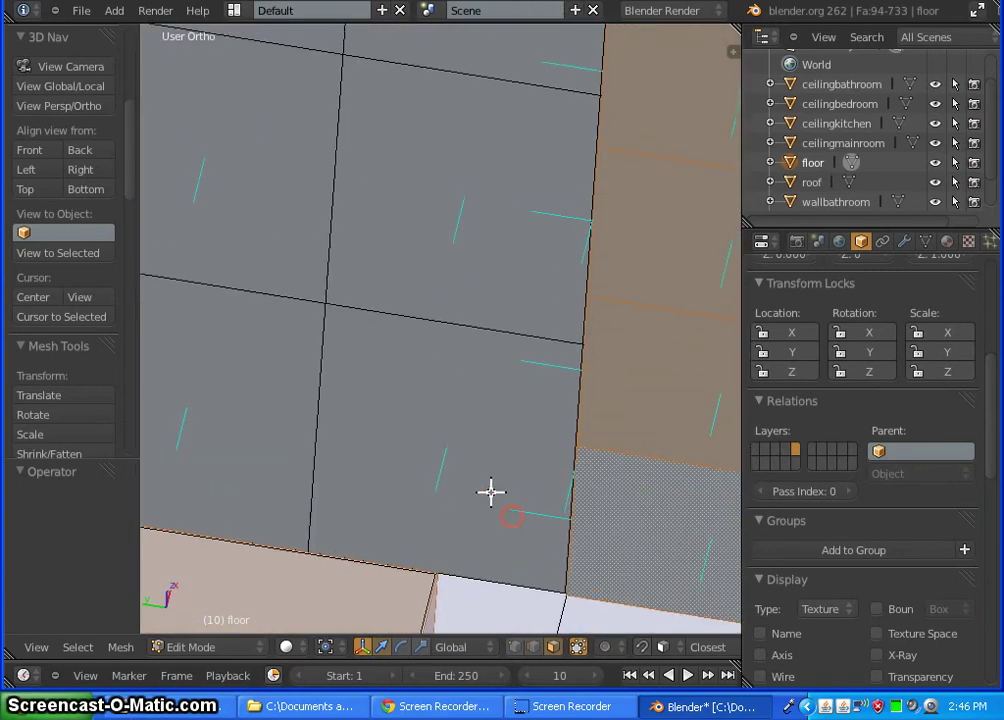
shift+right_click(447, 446)
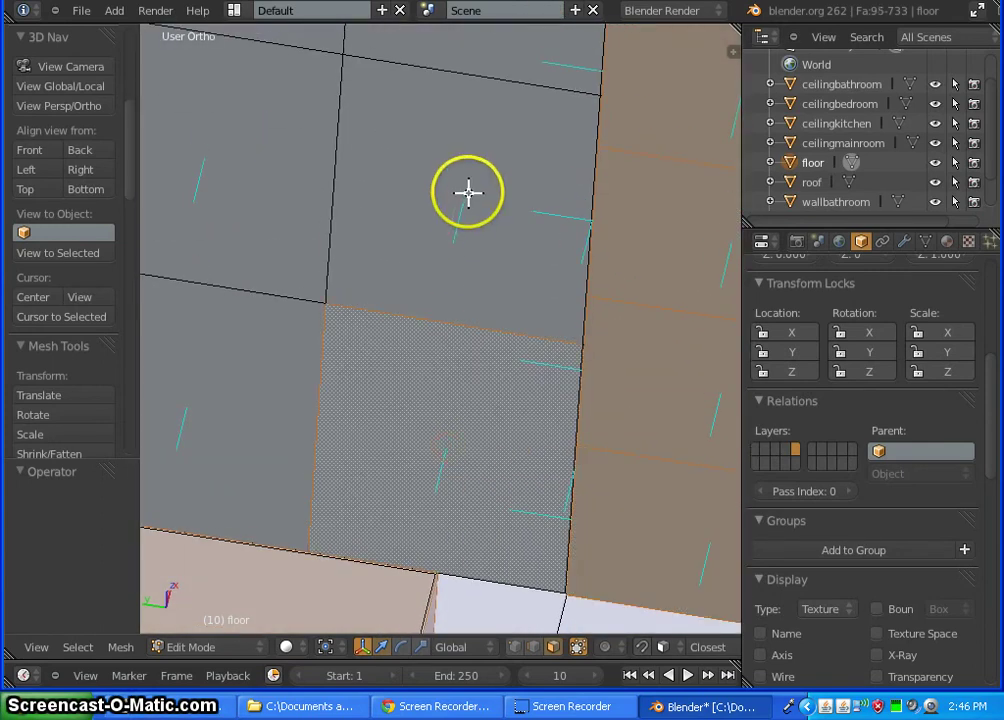
shift+right_click(464, 198)
shift+middle_drag(497, 105, 440, 456)
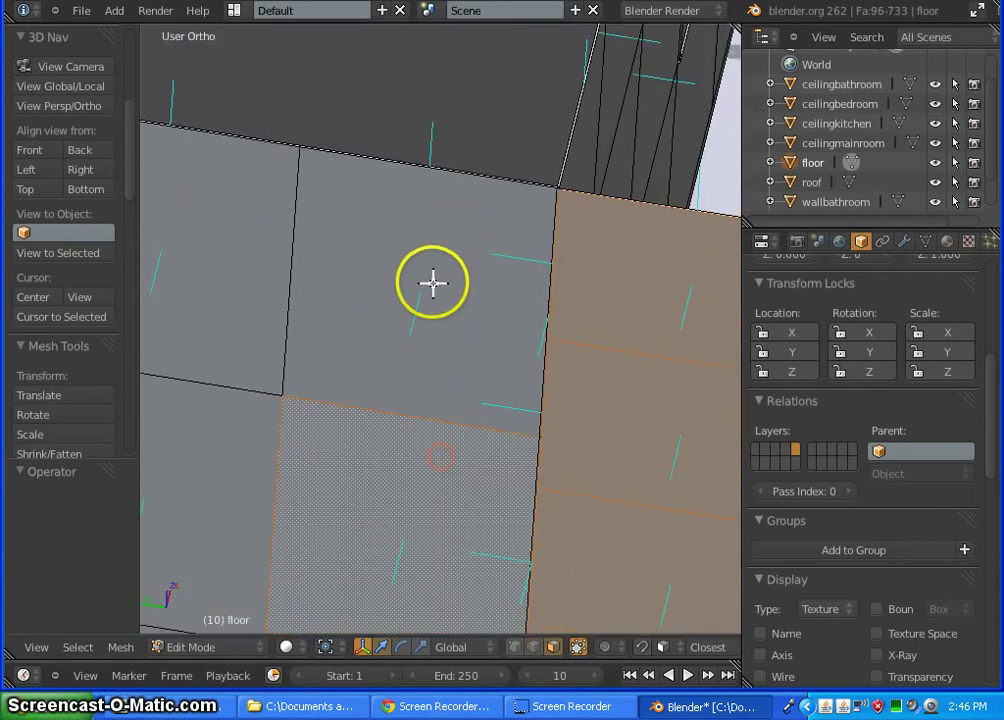
shift+right_click(418, 292)
Add the next three-face column up to the window and the faces above and below that window to the selection
shift+middle_drag(418, 292, 681, 218)
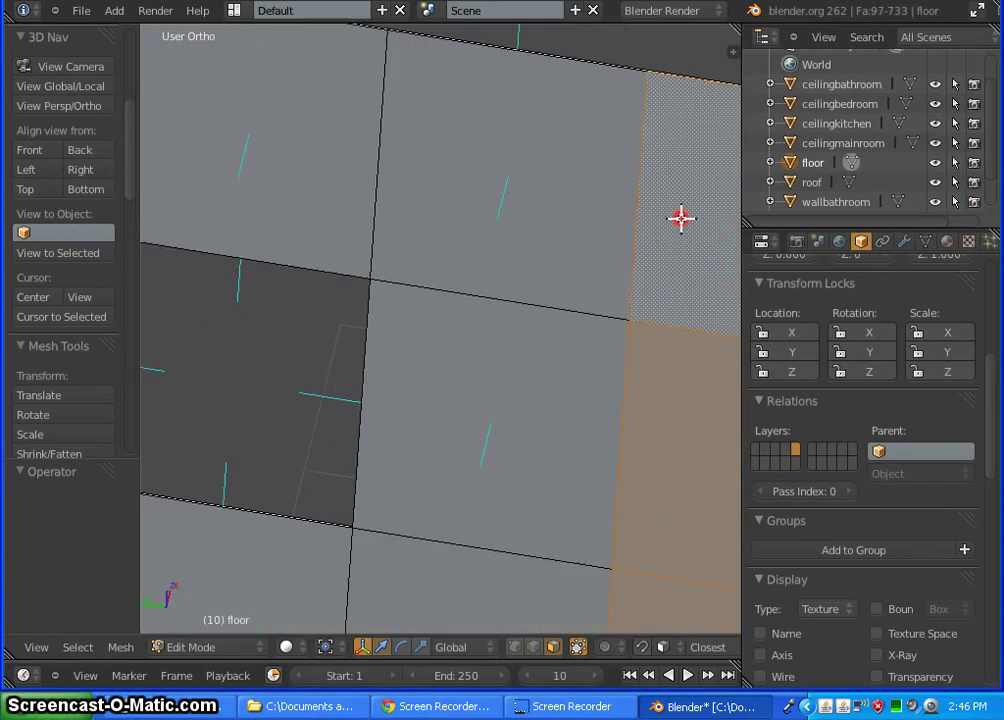
shift+right_click(510, 176)
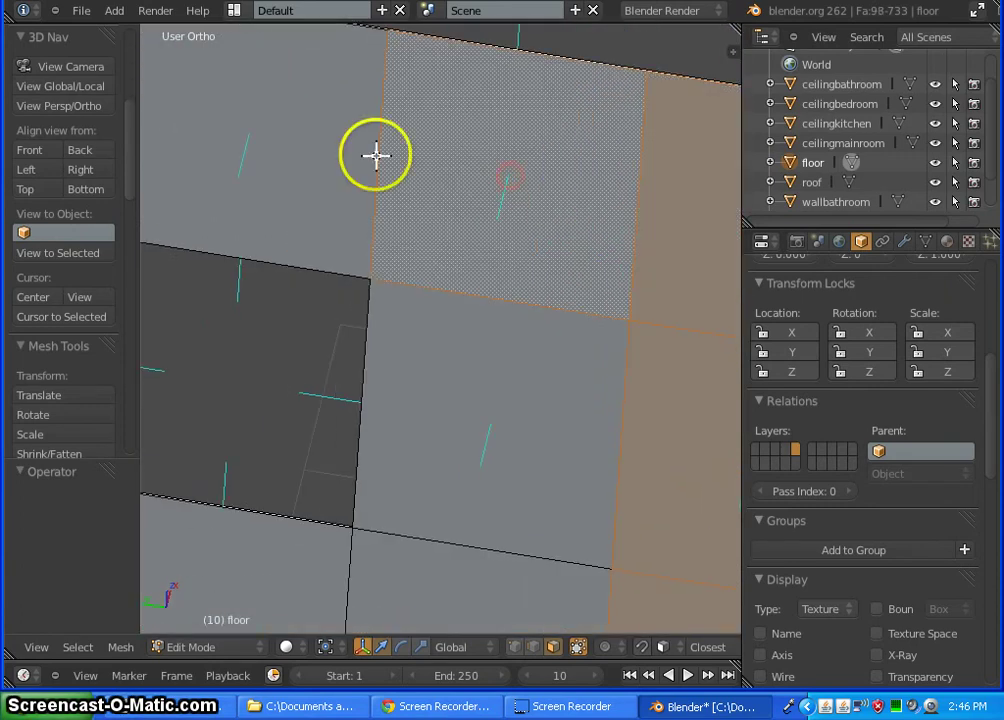
shift+right_click(248, 128)
shift+right_click(488, 421)
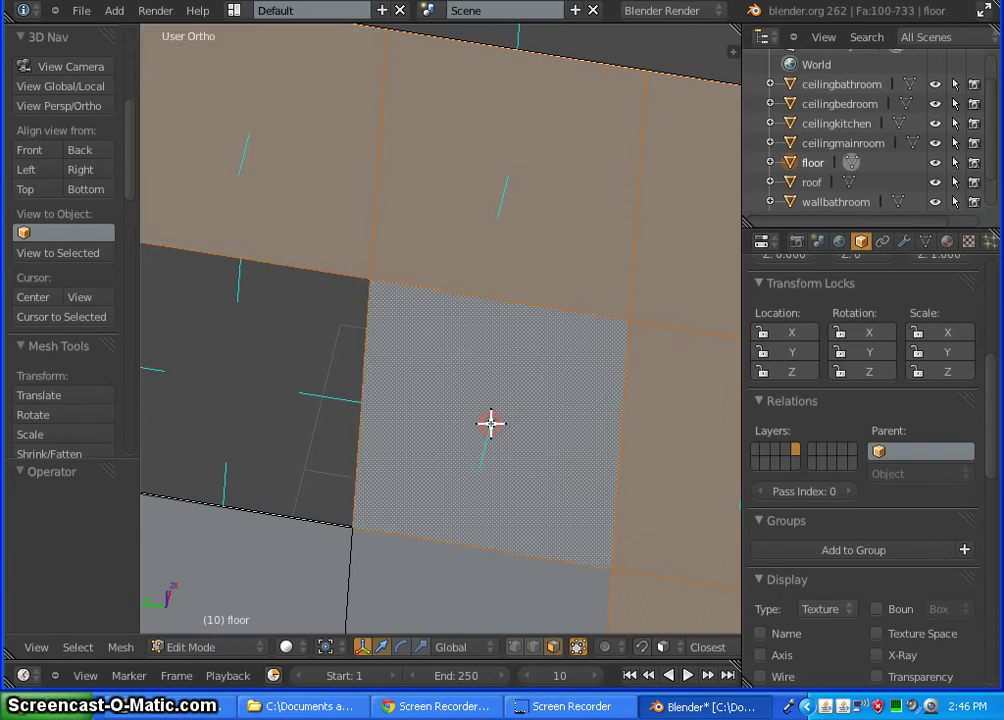
shift+middle_drag(531, 305, 547, 90)
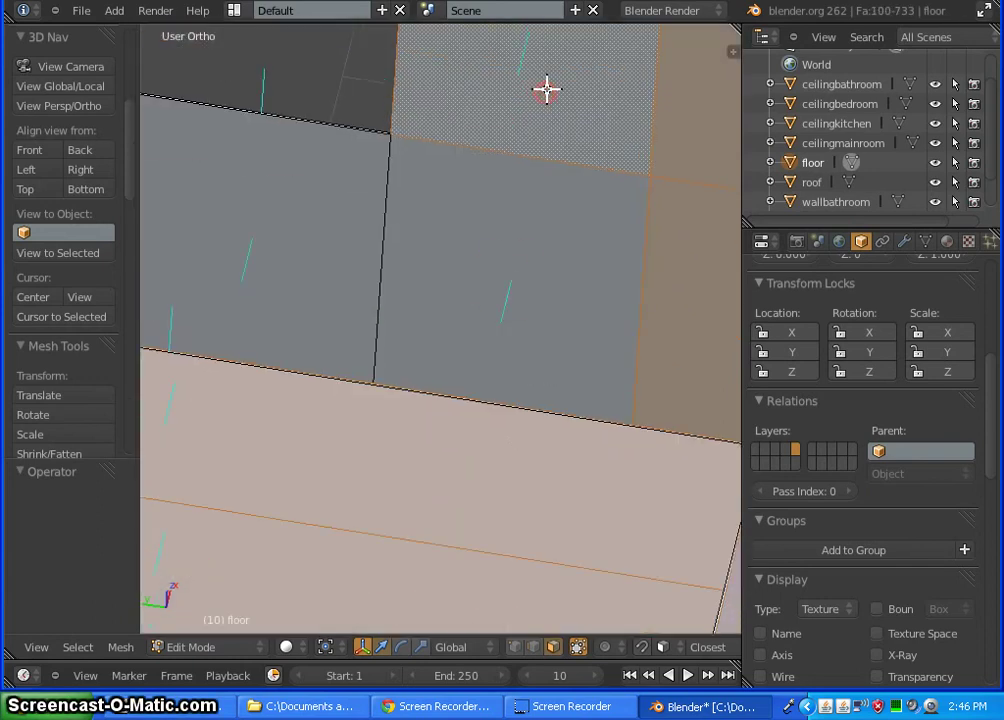
shift+right_click(510, 279)
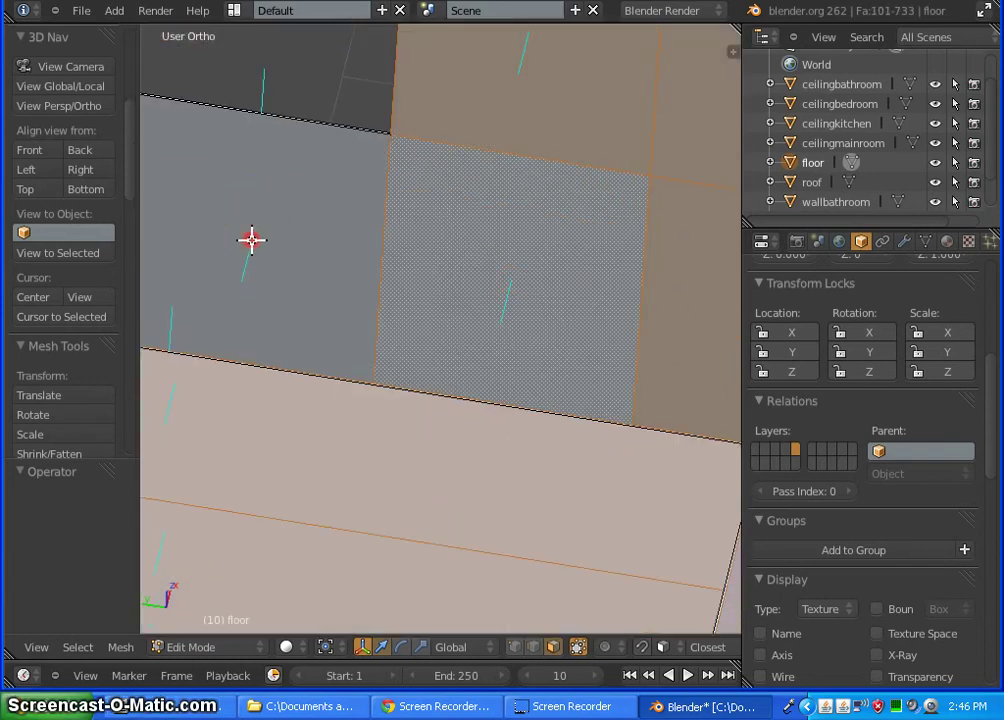
shift+right_click(249, 230)
Add the three-face column on the far side of the window to the selection
shift+middle_drag(246, 222, 757, 293)
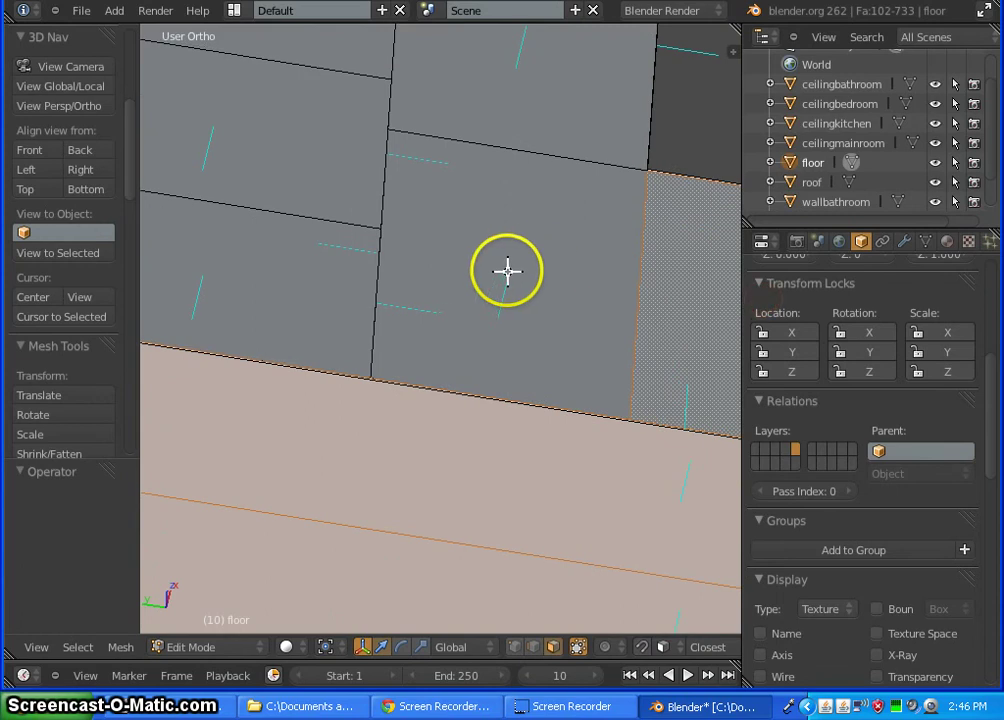
shift+right_click(506, 271)
shift+middle_drag(587, 99, 436, 470)
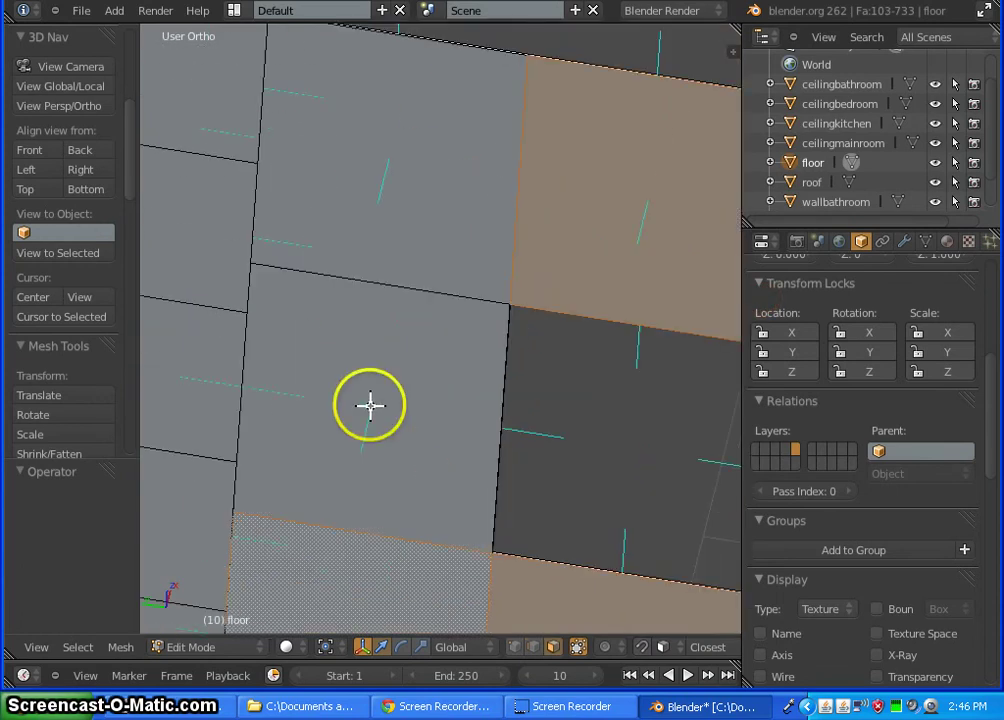
shift+right_click(373, 405)
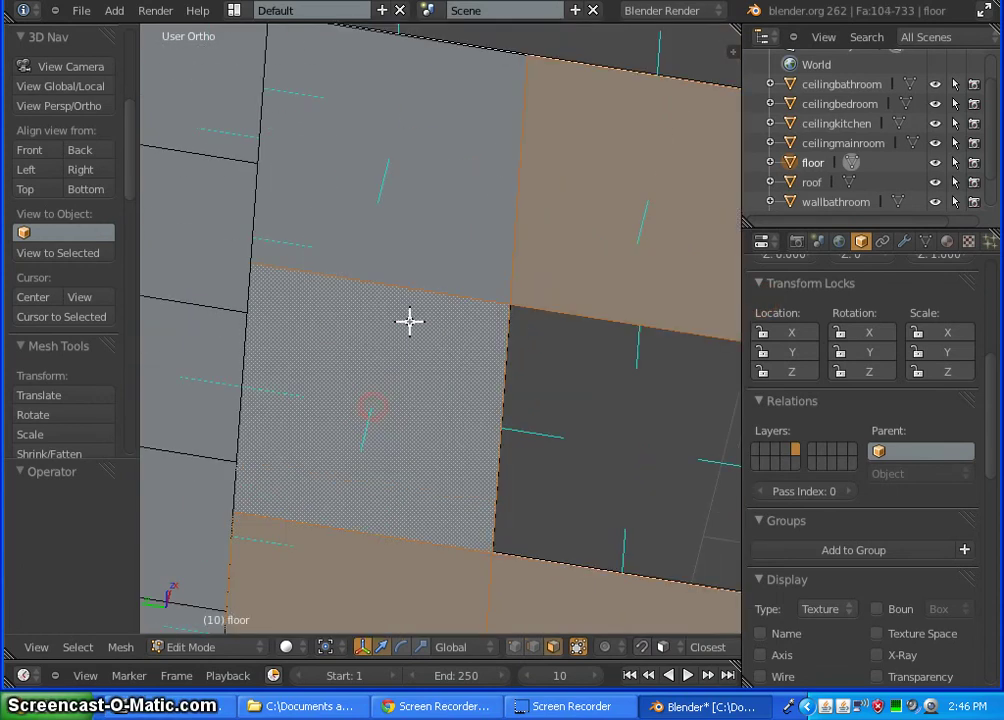
shift+right_click(391, 158)
Add the five-face column between the window section and the wall's doorway to the selection
shift+middle_drag(251, 309, 687, 1)
shift+middle_drag(532, 270, 520, 262)
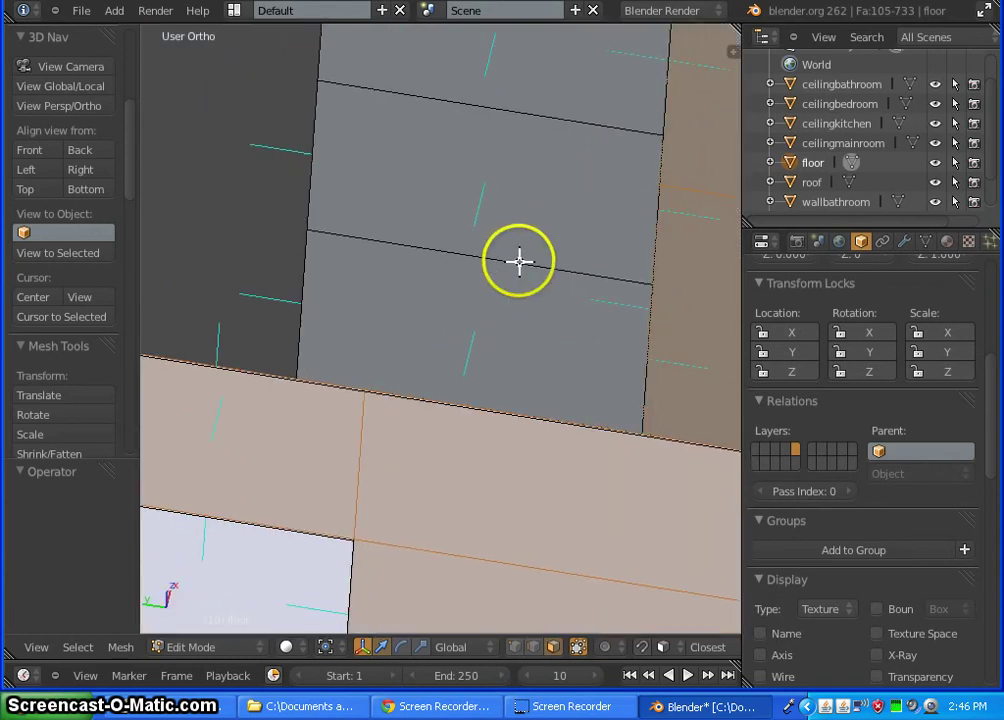
shift+right_click(474, 332)
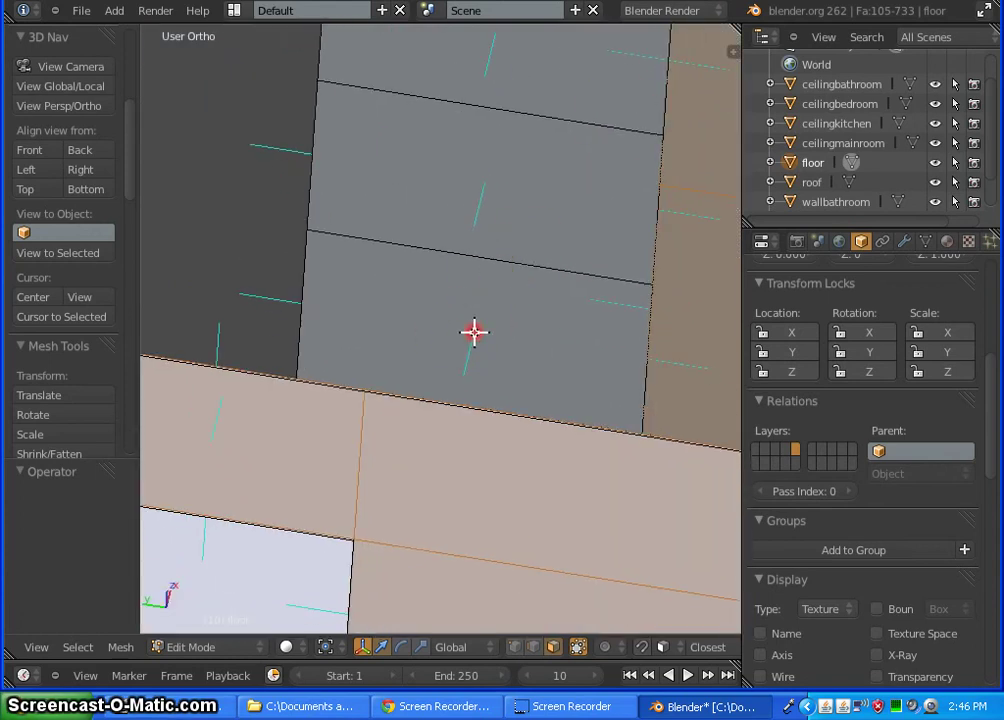
shift+right_click(483, 179)
shift+middle_drag(527, 85, 428, 386)
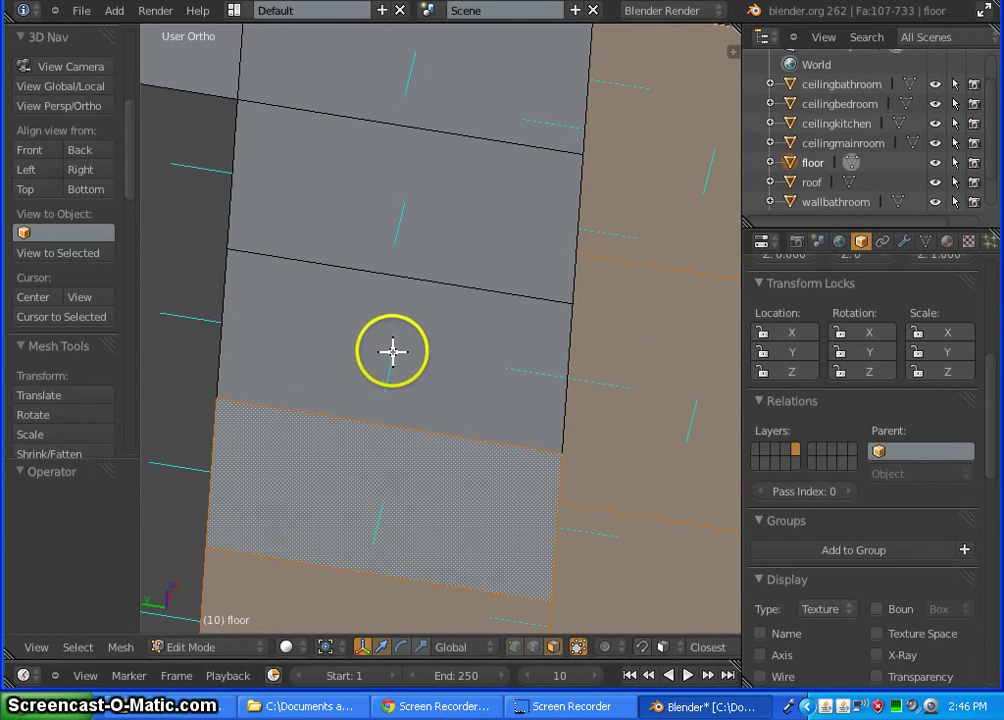
shift+right_click(392, 351)
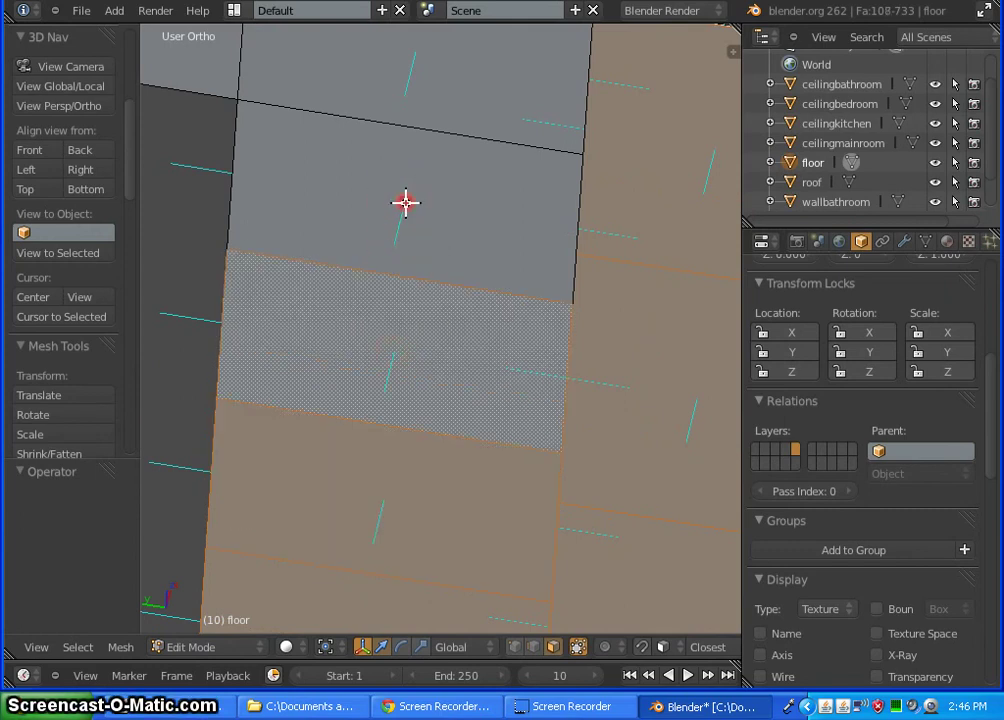
shift+right_click(405, 203)
shift+right_click(416, 48)
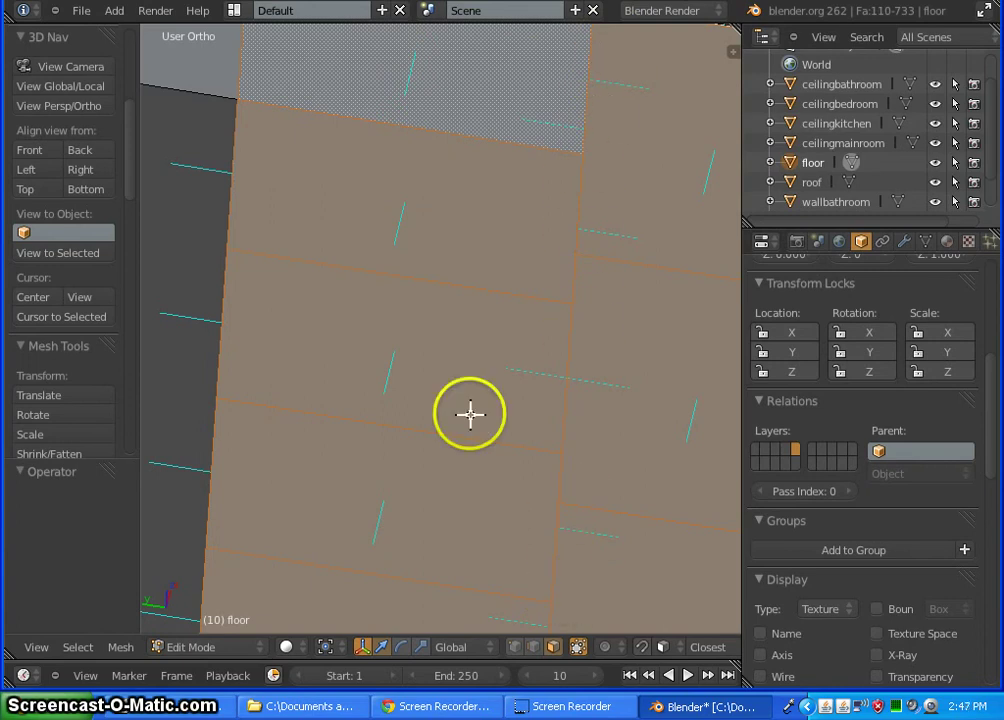
Add the face above the wall's doorway to the selection
shift+middle_drag(381, 197, 231, 145)
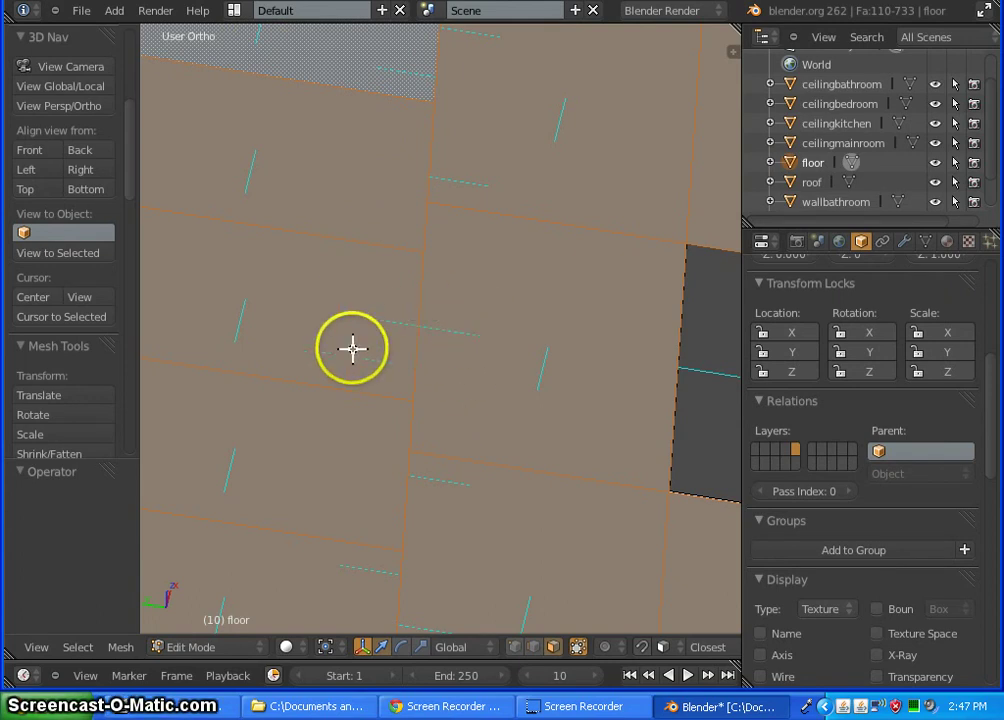
shift+middle_drag(417, 332, 689, 463)
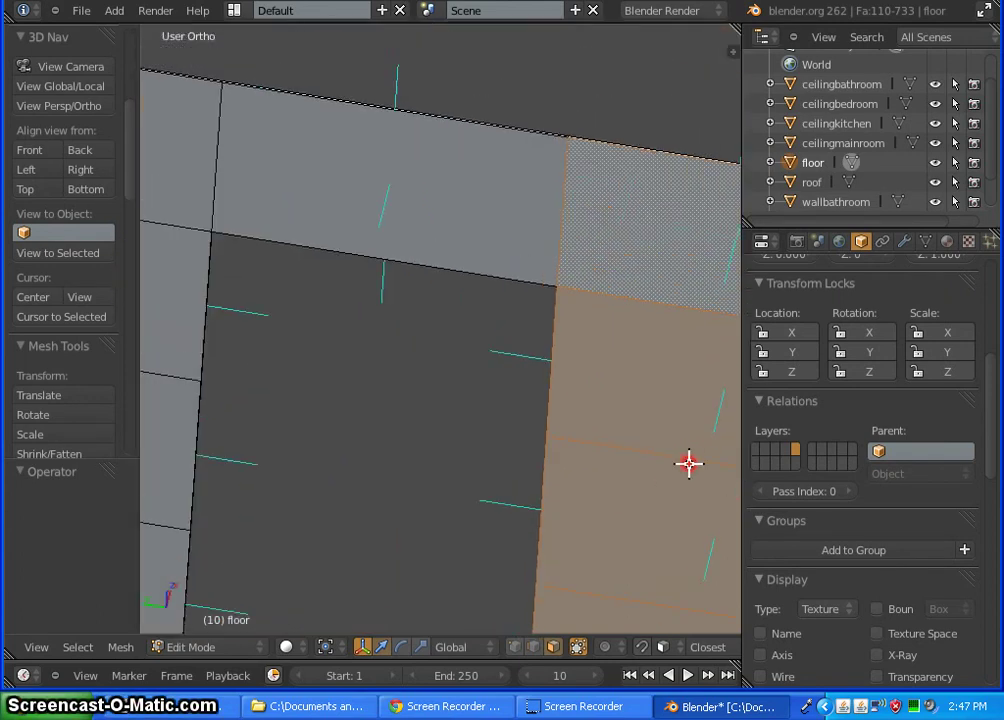
shift+right_click(390, 183)
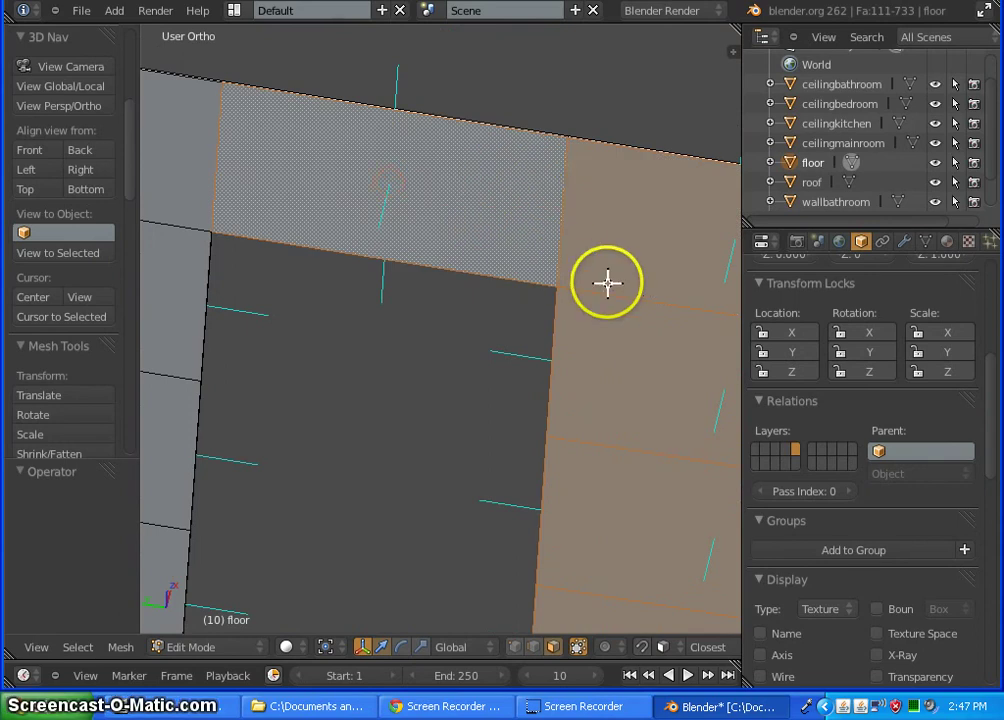
Add the five stacked faces between the doorway and the wall's end corner to the selection
scroll(607, 282, down, 5)
scroll(376, 452, up, 5)
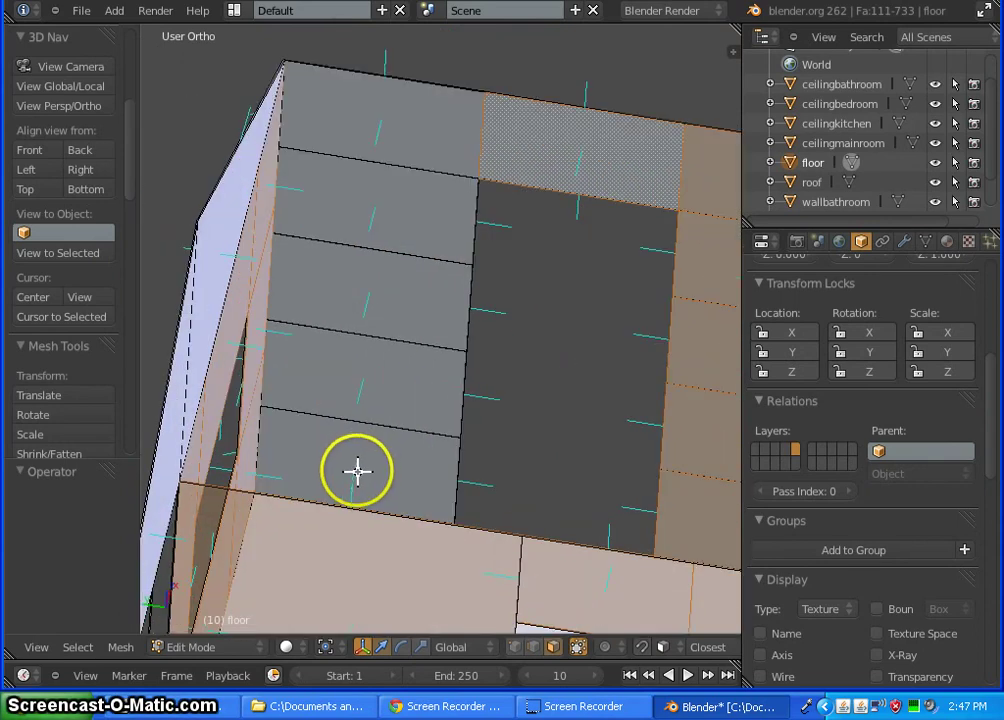
shift+right_click(355, 457)
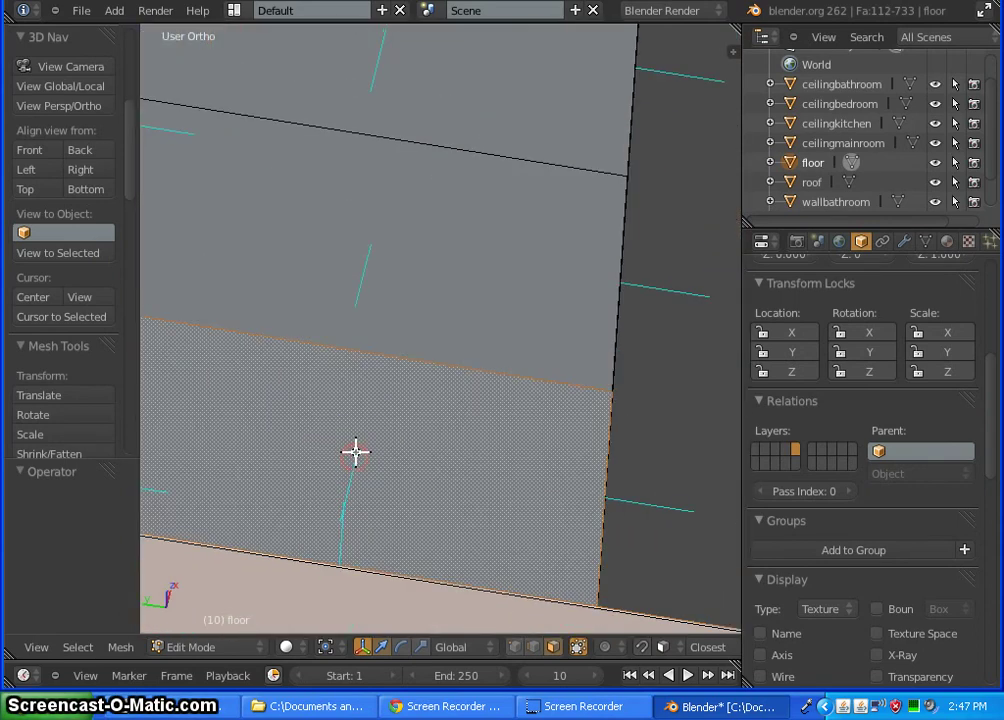
click(369, 241)
shift+right_click(448, 152)
shift+middle_drag(448, 152, 453, 520)
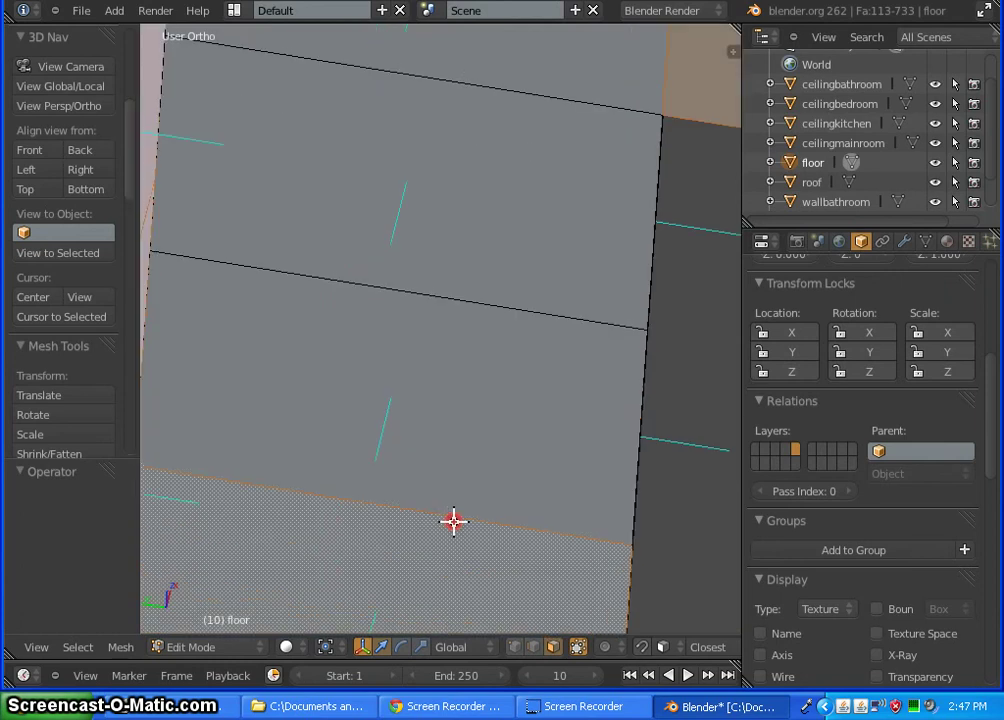
shift+right_click(429, 230)
shift+right_click(405, 179)
shift+middle_drag(455, 110, 415, 385)
shift+right_click(381, 240)
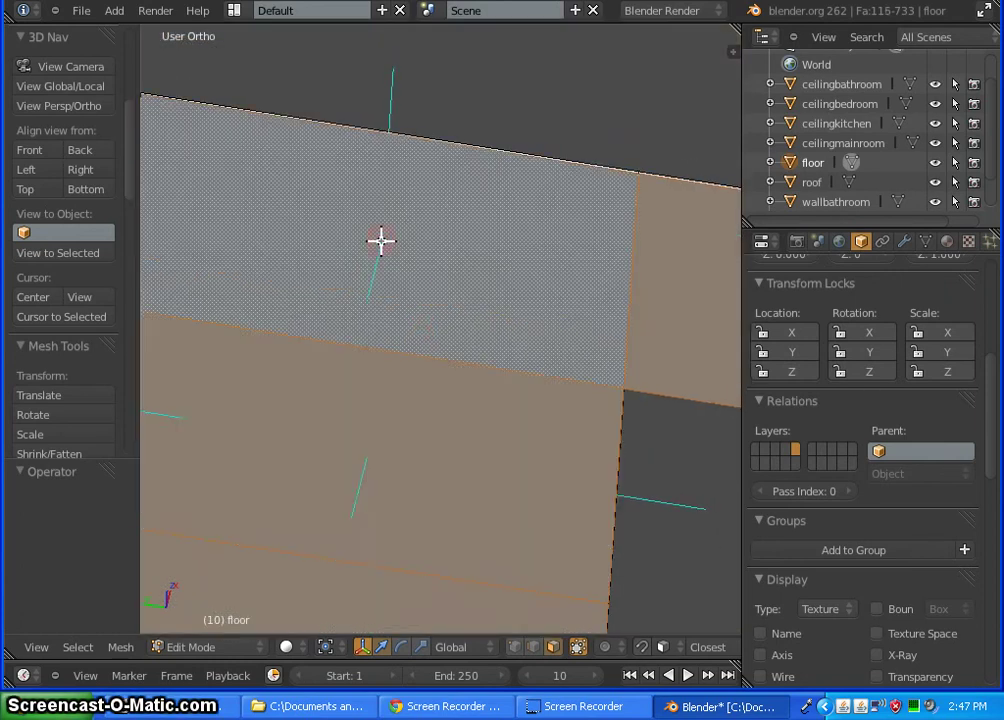
Examine the main room's walls from inside and outside the house to check which faces are selected
middle_drag(479, 221, 278, 286)
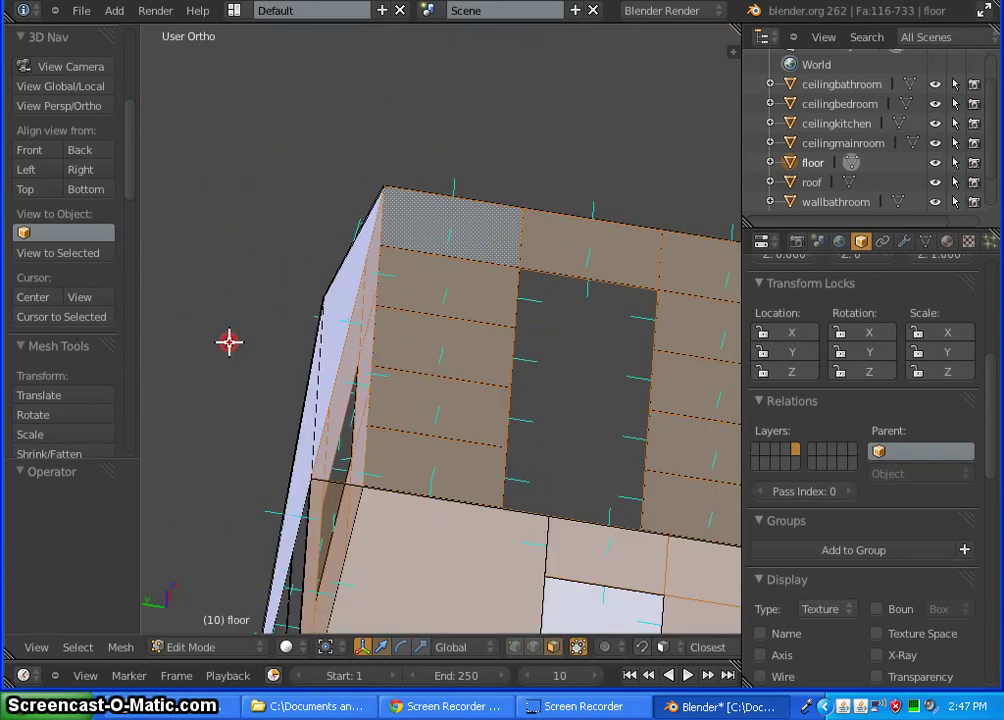
scroll(311, 393, up, 5)
middle_drag(311, 393, 284, 281)
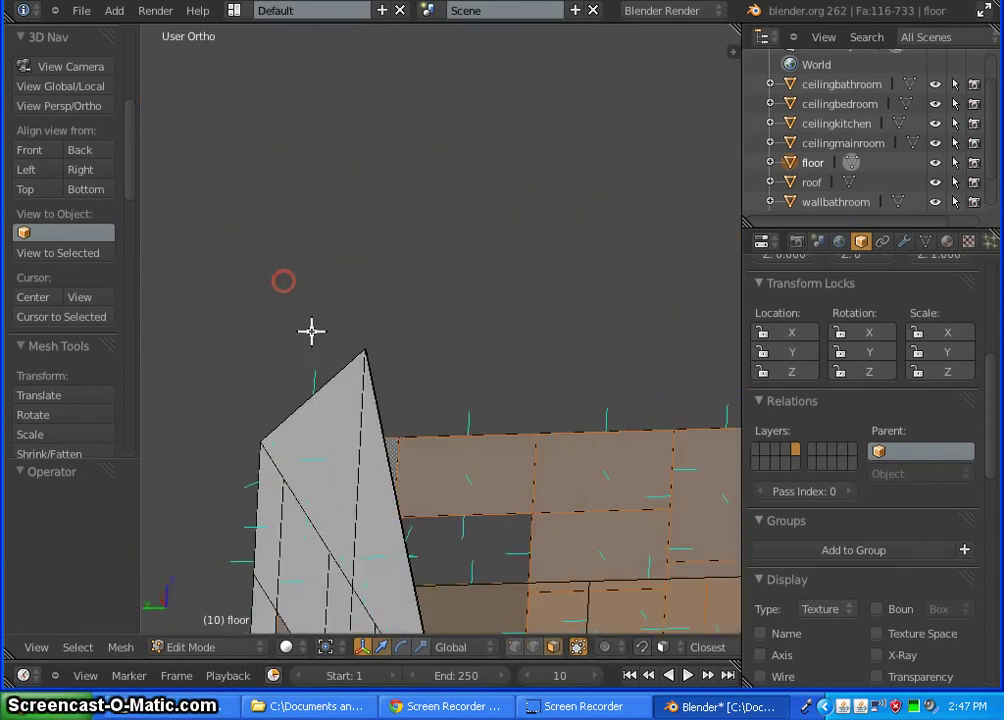
scroll(427, 300, down, 6)
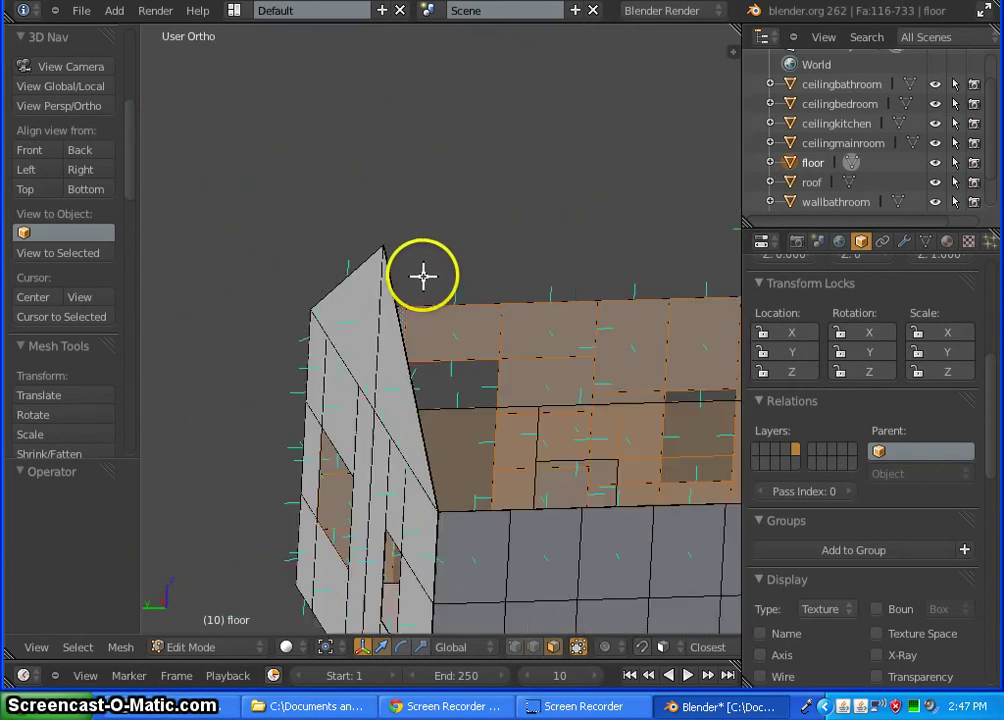
scroll(420, 267, down, 4)
middle_drag(329, 426, 226, 353)
scroll(332, 354, up, 9)
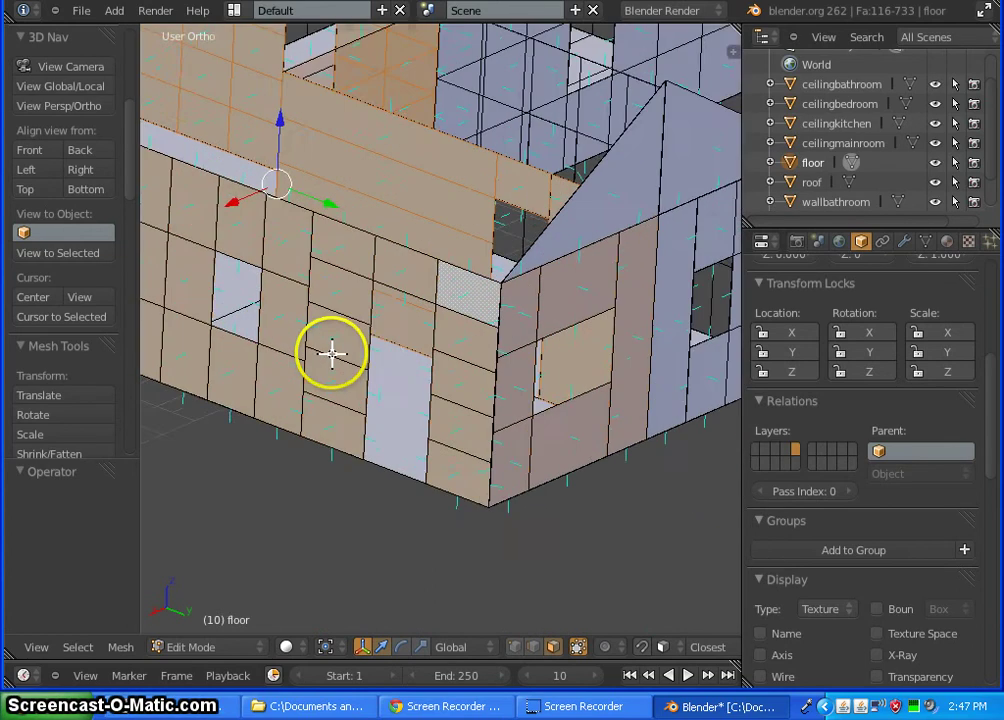
scroll(332, 349, up, 3)
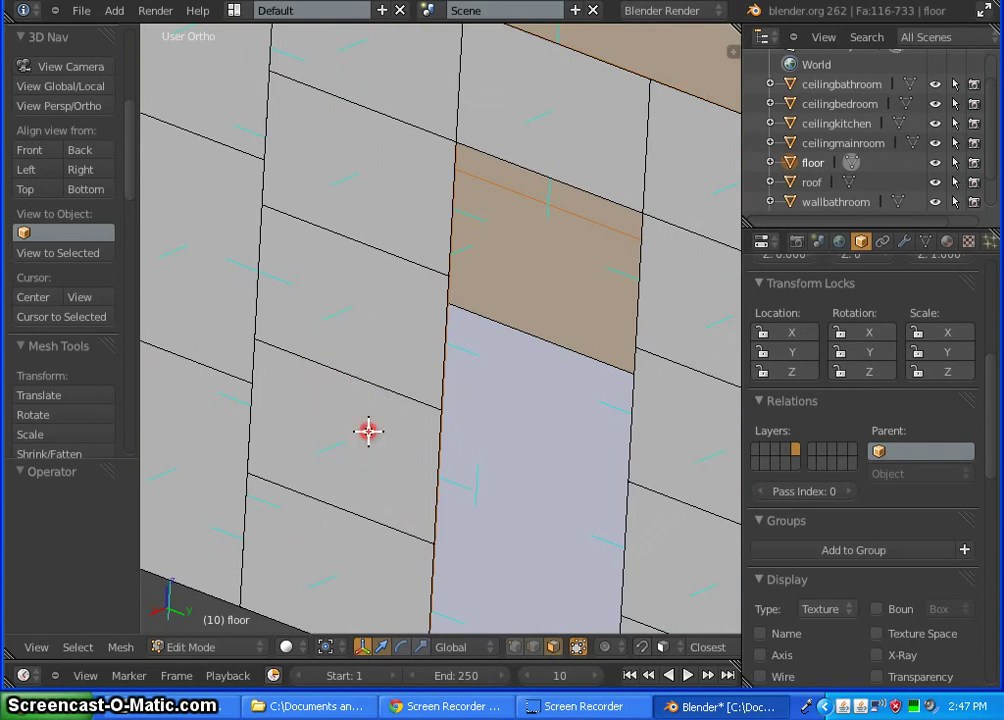
shift+middle_drag(368, 431, 599, 503)
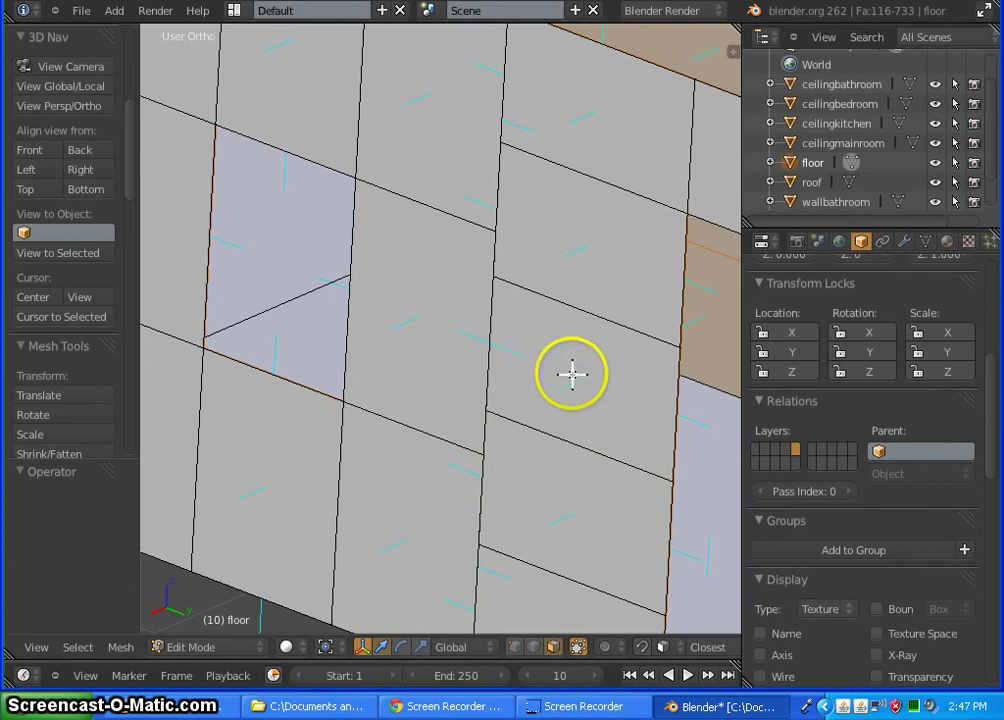
middle_drag(295, 420, 412, 356)
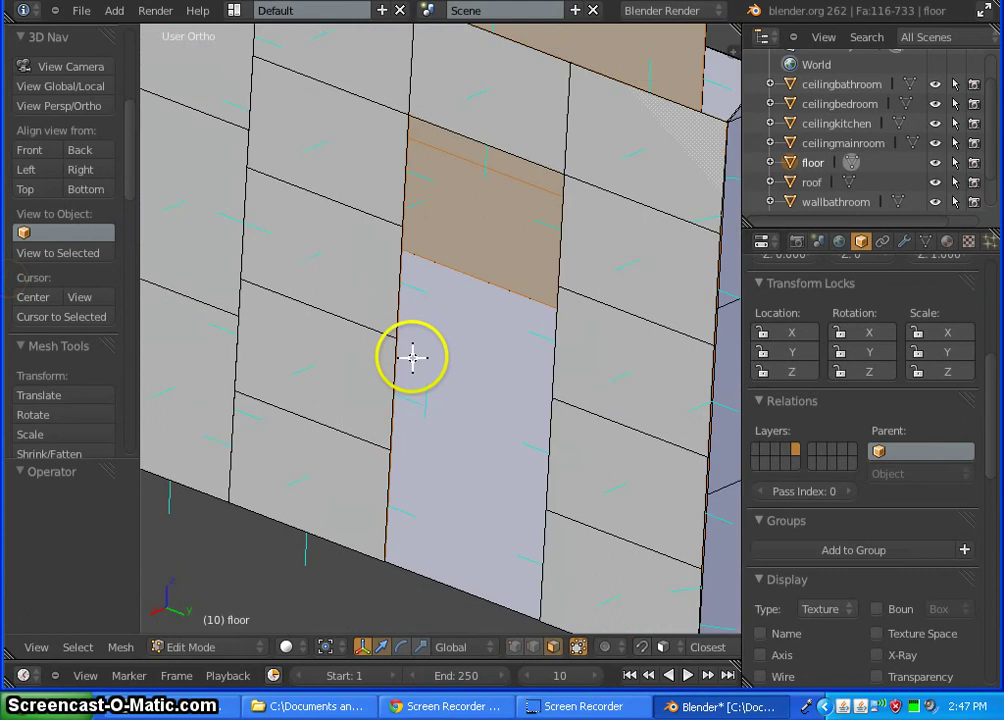
scroll(412, 356, down, 8)
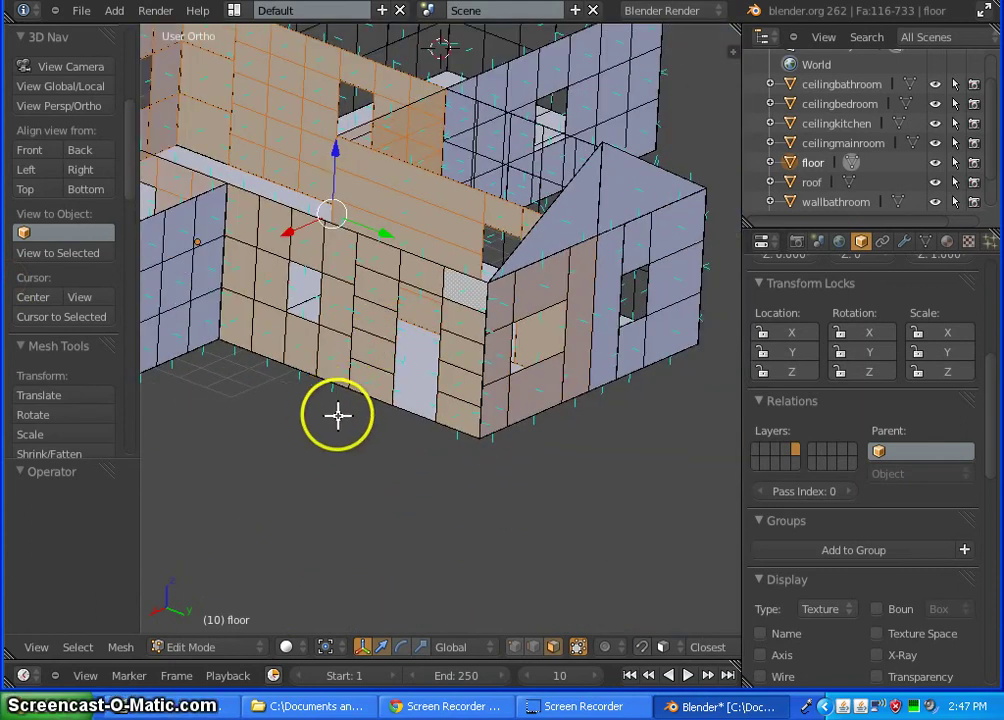
middle_drag(338, 416, 591, 312)
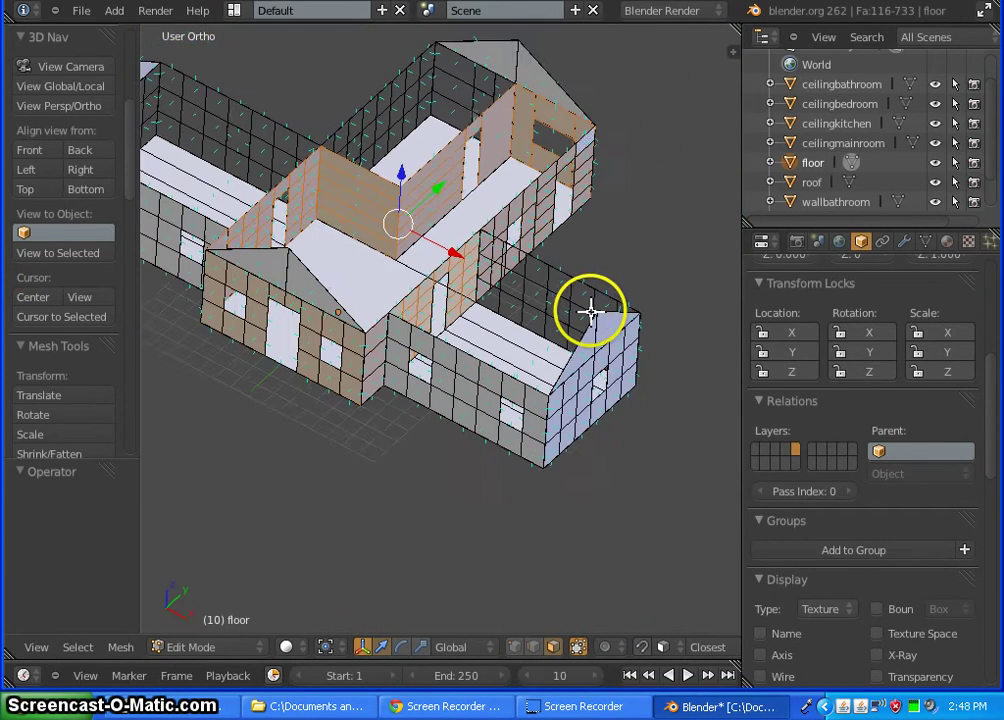
scroll(591, 312, down, 2)
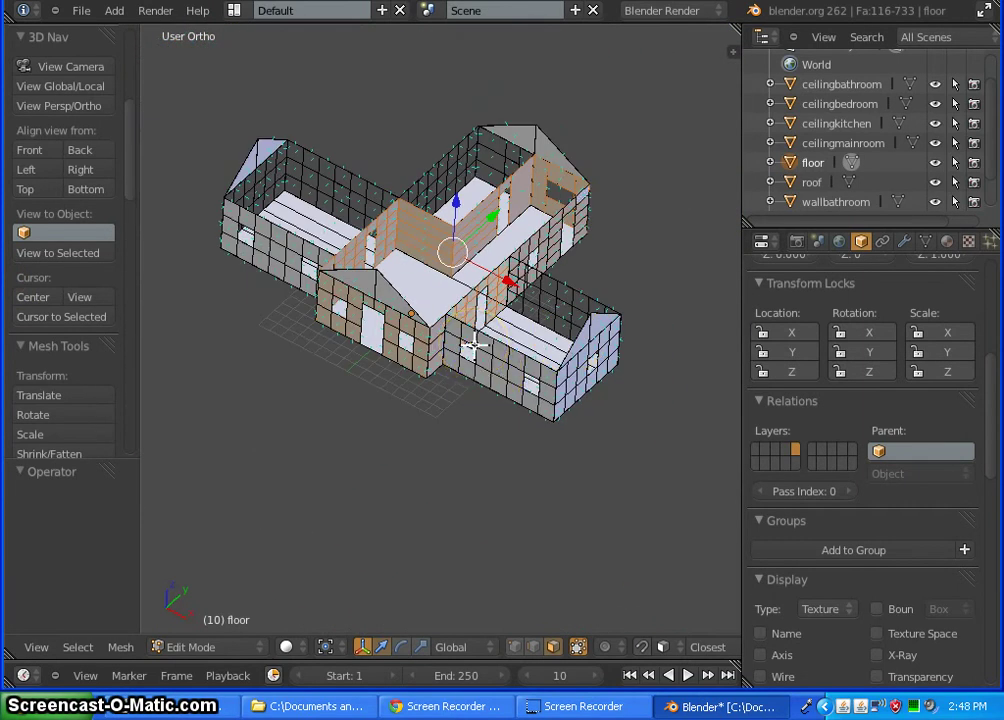
Separate the selected main room wall faces from the floor mesh and select the resulting object in Object Mode
key(p)
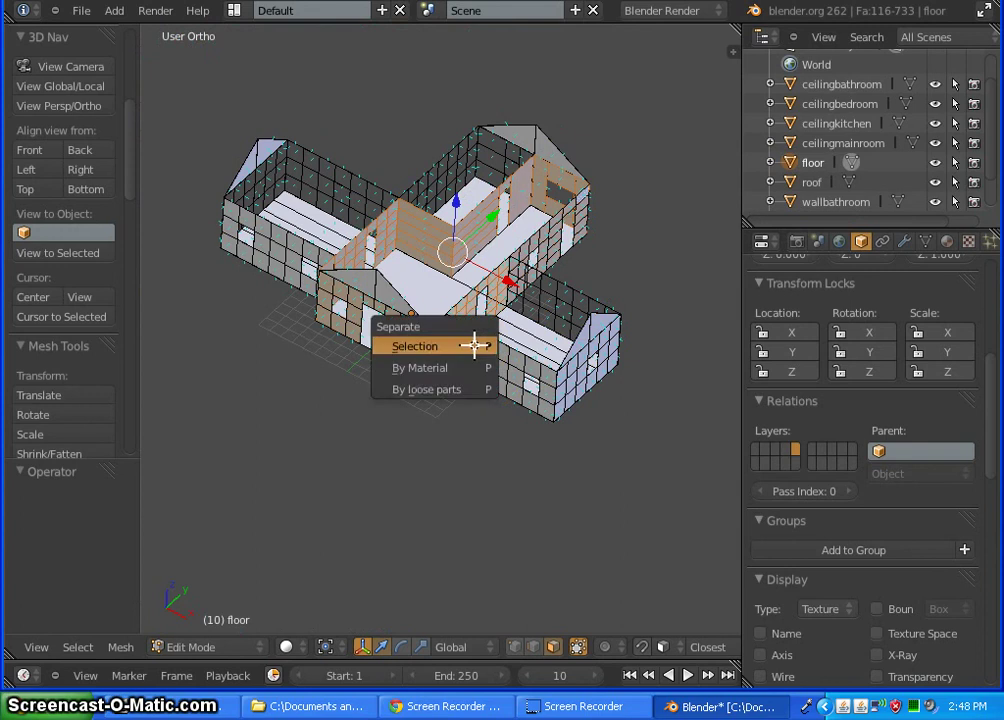
click(473, 345)
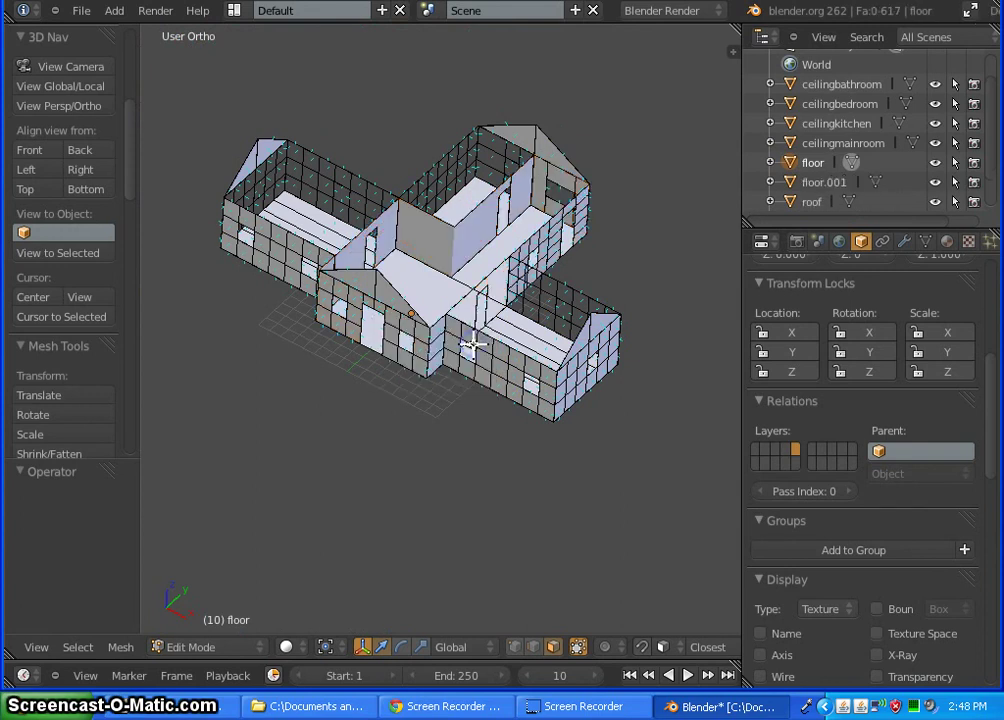
click(845, 182)
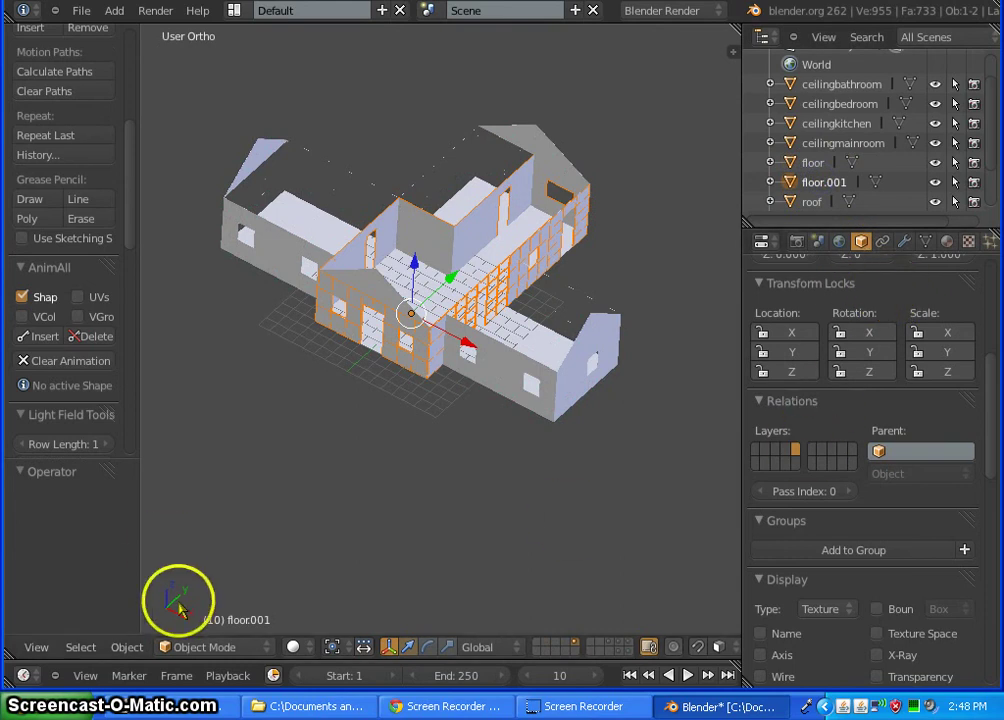
Rename the separated wall object as wallmainroom
scroll(872, 481, up, 6)
scroll(872, 481, up, 2)
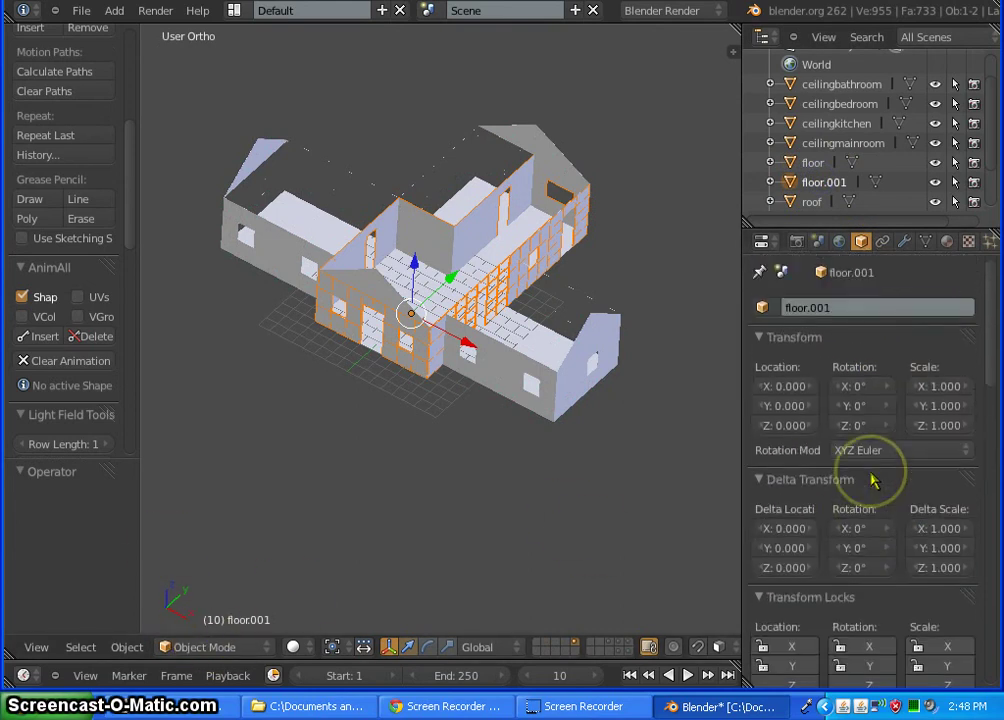
click(860, 307)
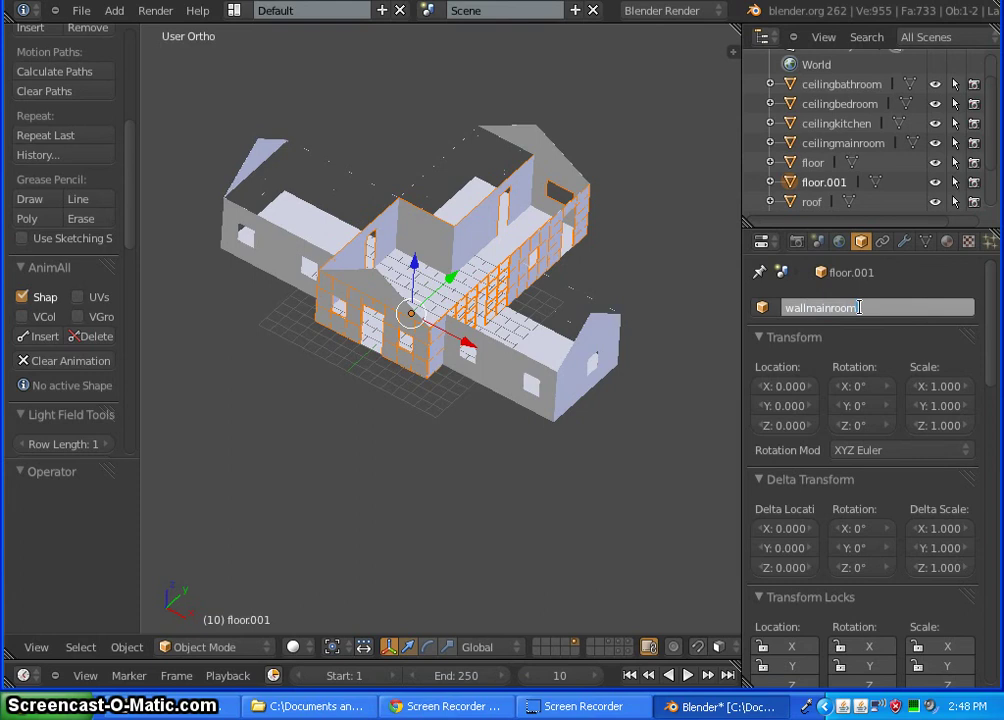
key(Return)
Move the wallmainroom object to layer 12
scroll(806, 358, down, 4)
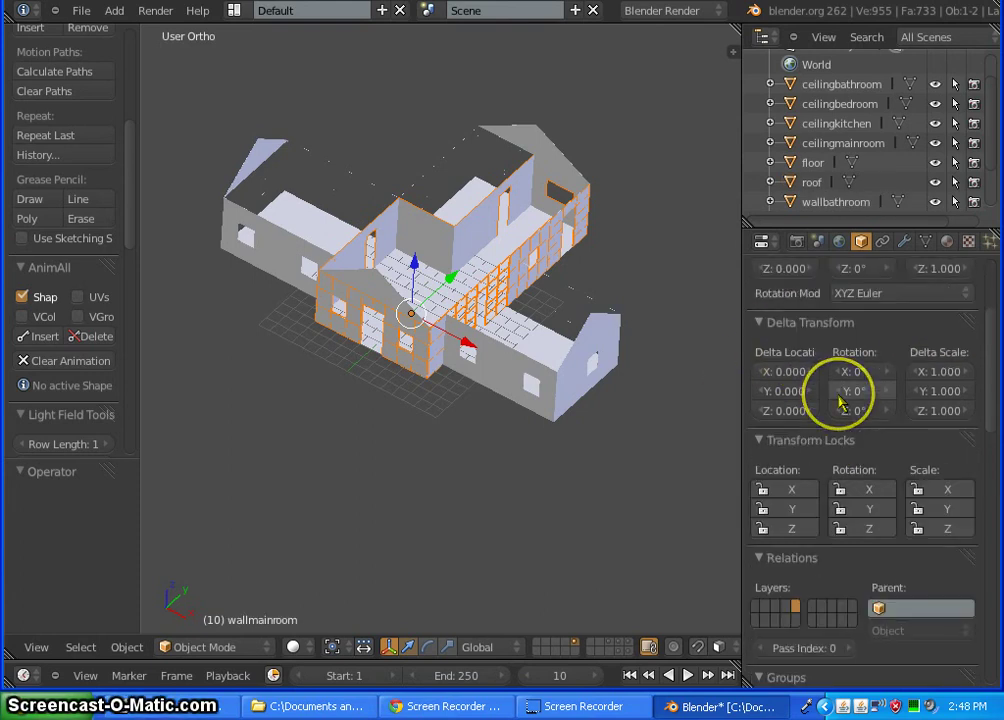
scroll(839, 400, down, 4)
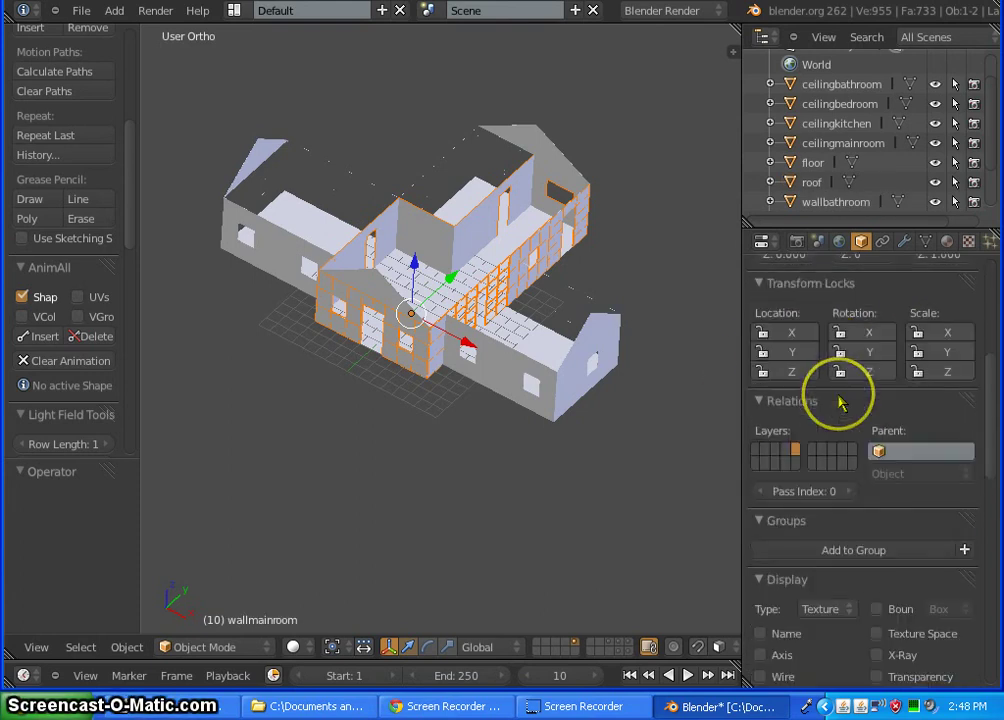
click(824, 455)
Select the floor object and open its mesh in Edit Mode
middle_drag(329, 372, 450, 295)
middle_drag(634, 383, 120, 395)
middle_drag(589, 430, 587, 506)
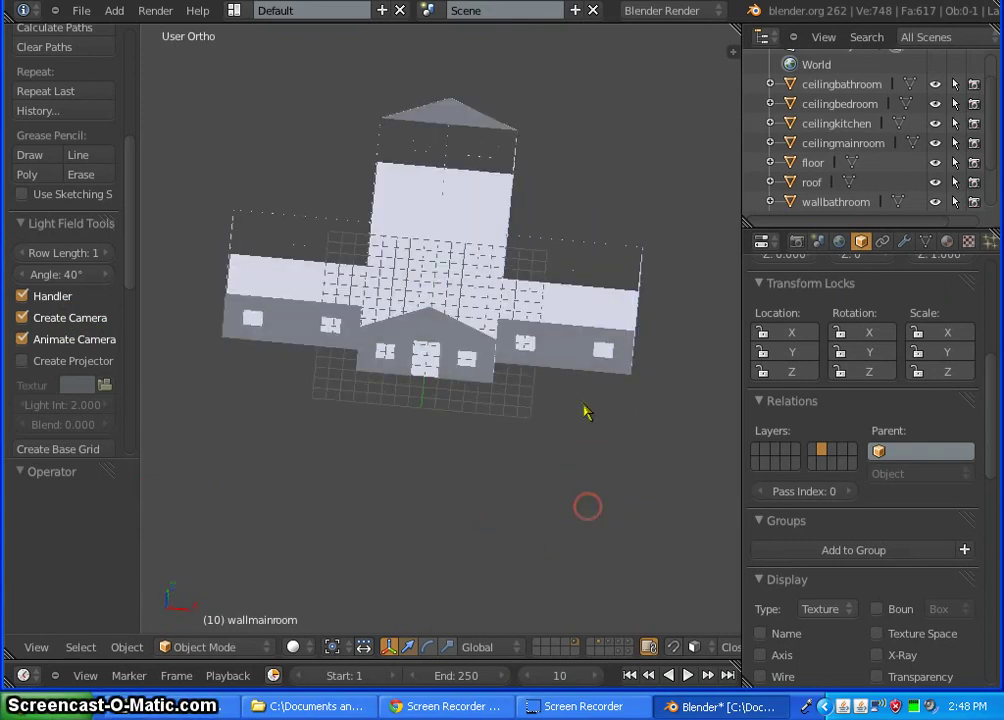
right_click(438, 278)
click(250, 647)
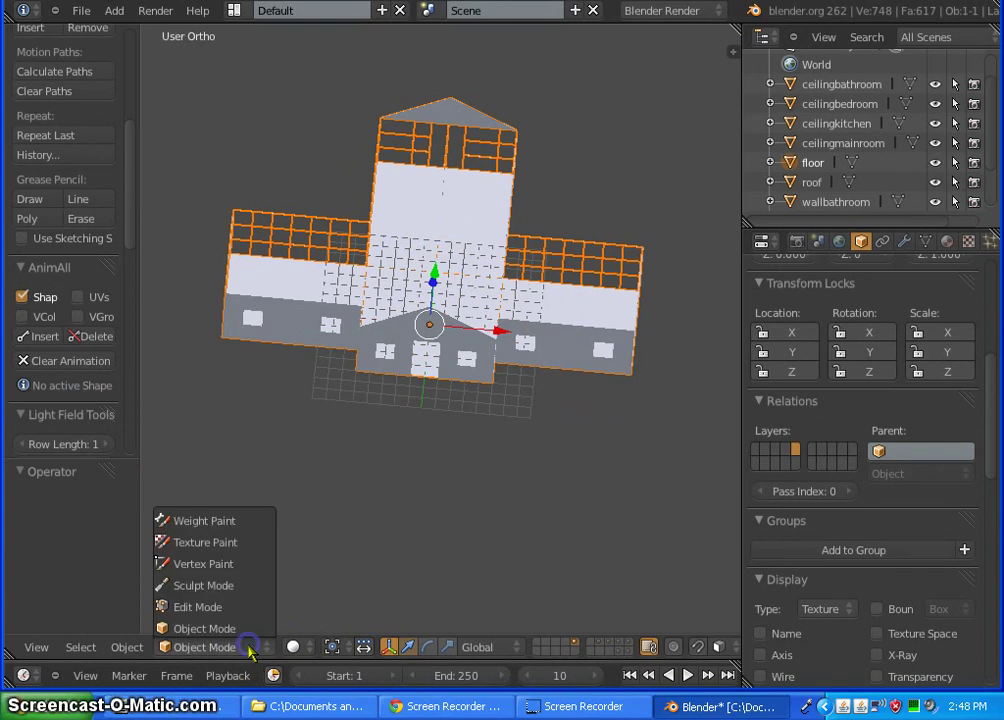
click(198, 607)
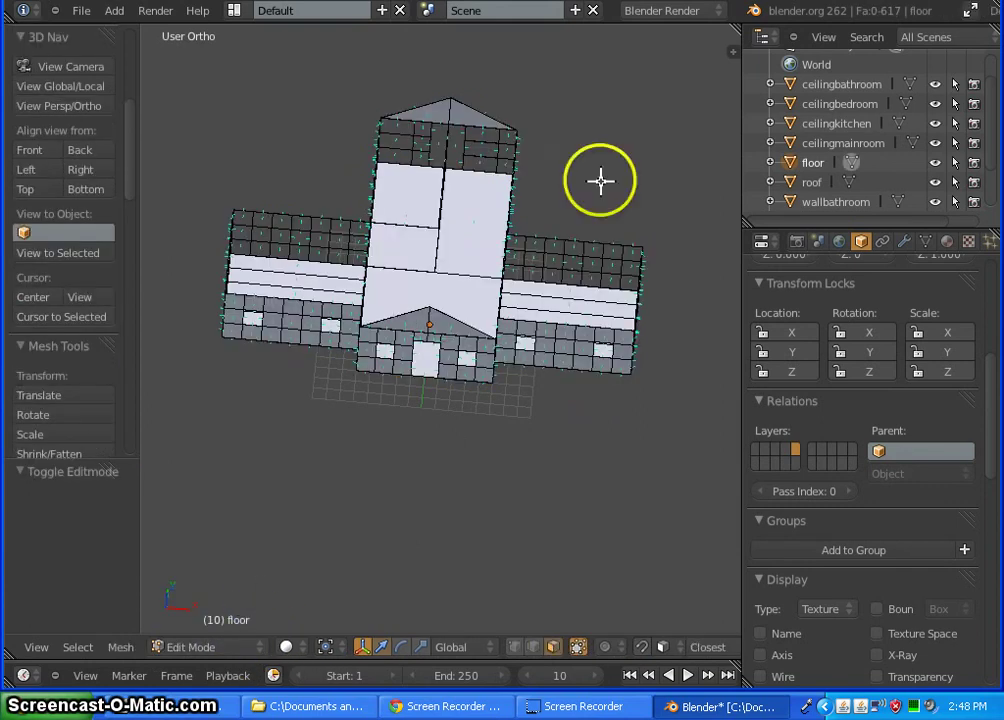
Examine the remaining floor mesh from several sides to check which walls and floor faces it still contains
scroll(497, 150, up, 5)
scroll(364, 227, up, 3)
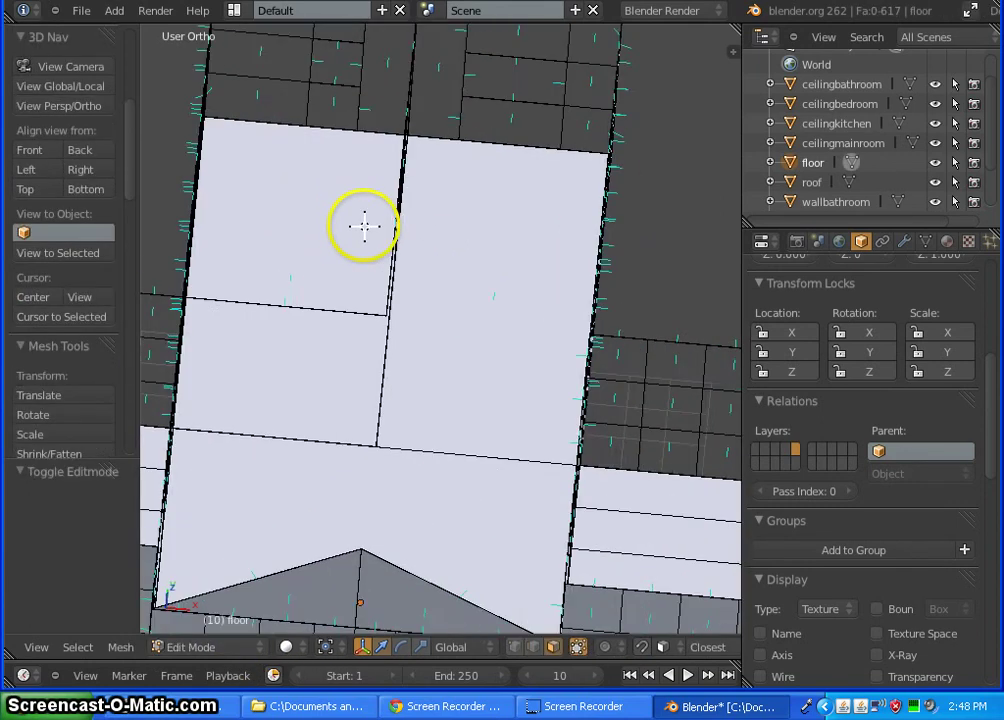
scroll(426, 248, down, 5)
middle_drag(364, 443, 604, 424)
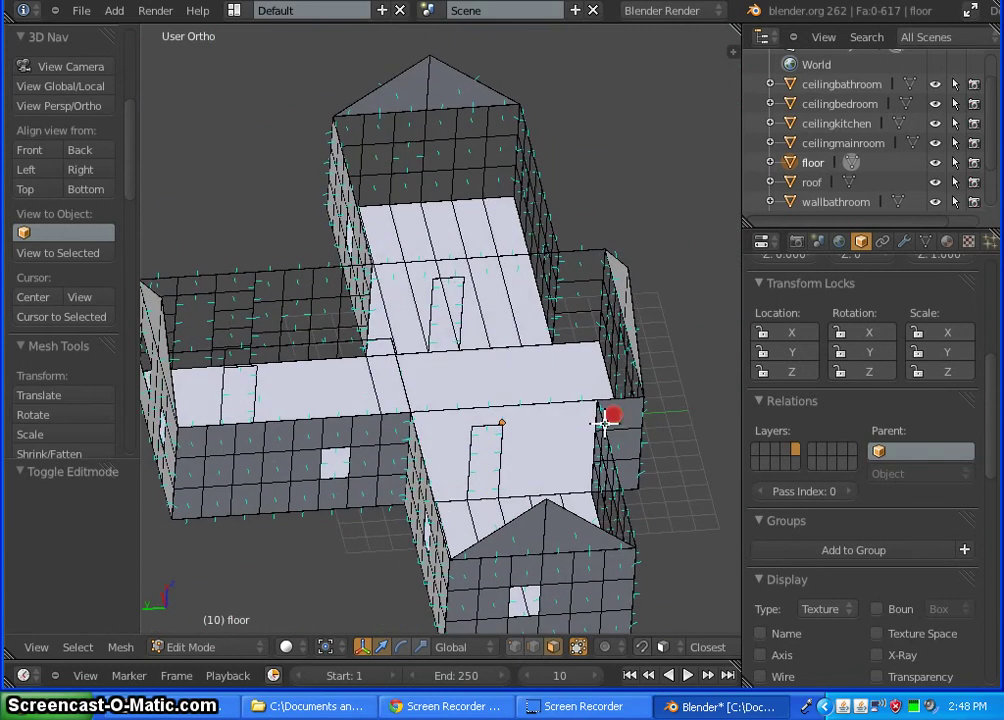
middle_drag(291, 390, 768, 415)
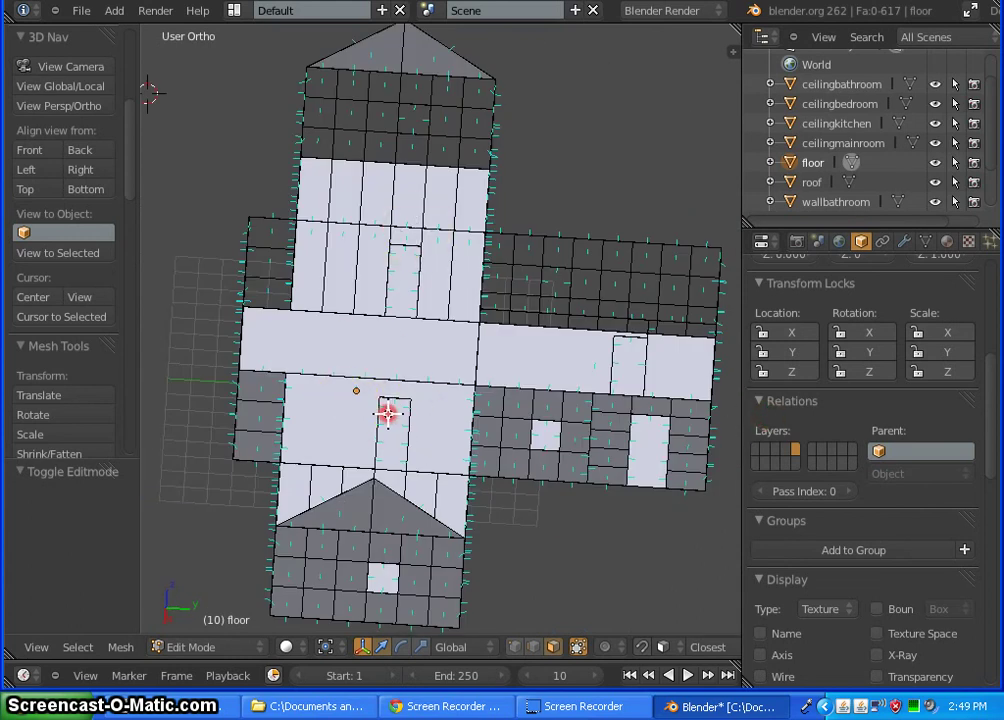
middle_drag(388, 413, 689, 436)
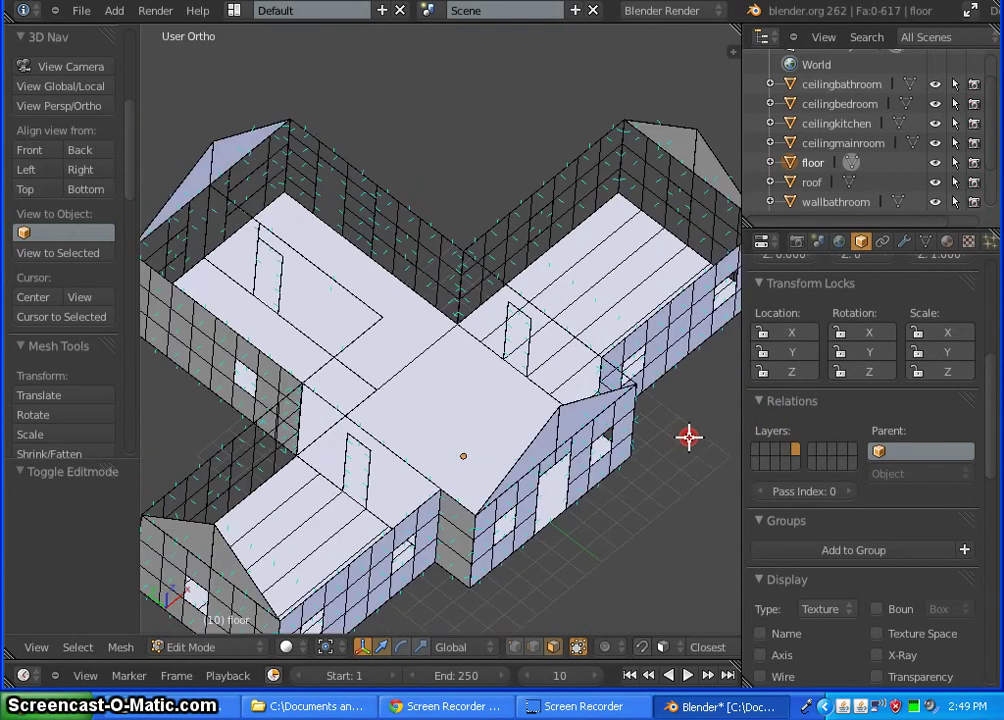
middle_drag(301, 437, 326, 393)
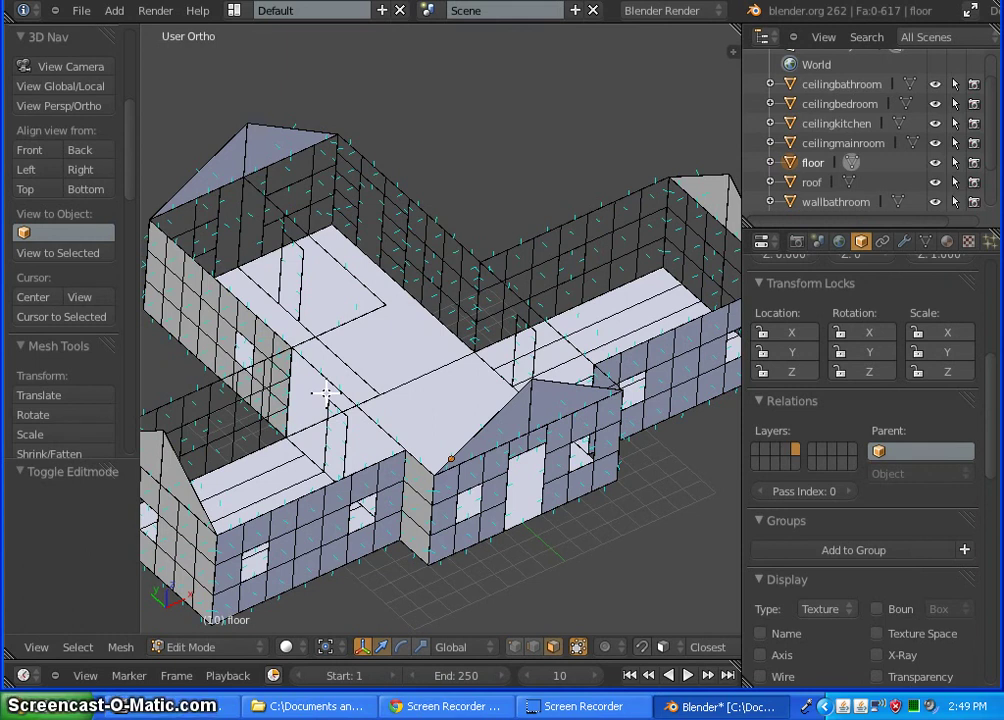
middle_drag(607, 495, 527, 439)
scroll(441, 320, down, 4)
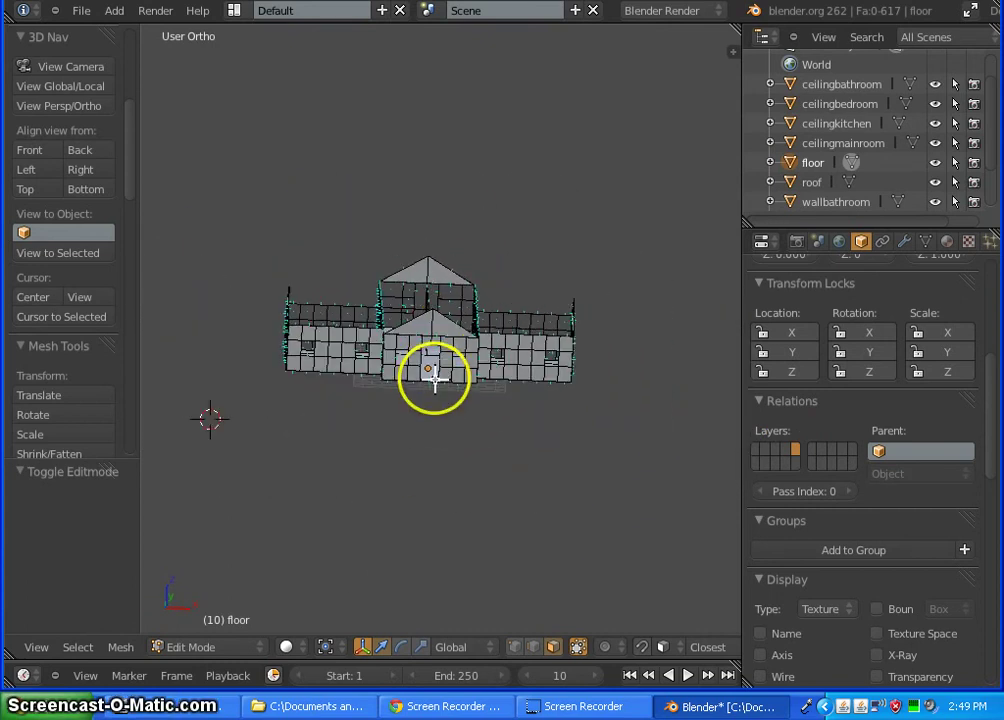
scroll(432, 365, up, 5)
middle_drag(438, 328, 360, 300)
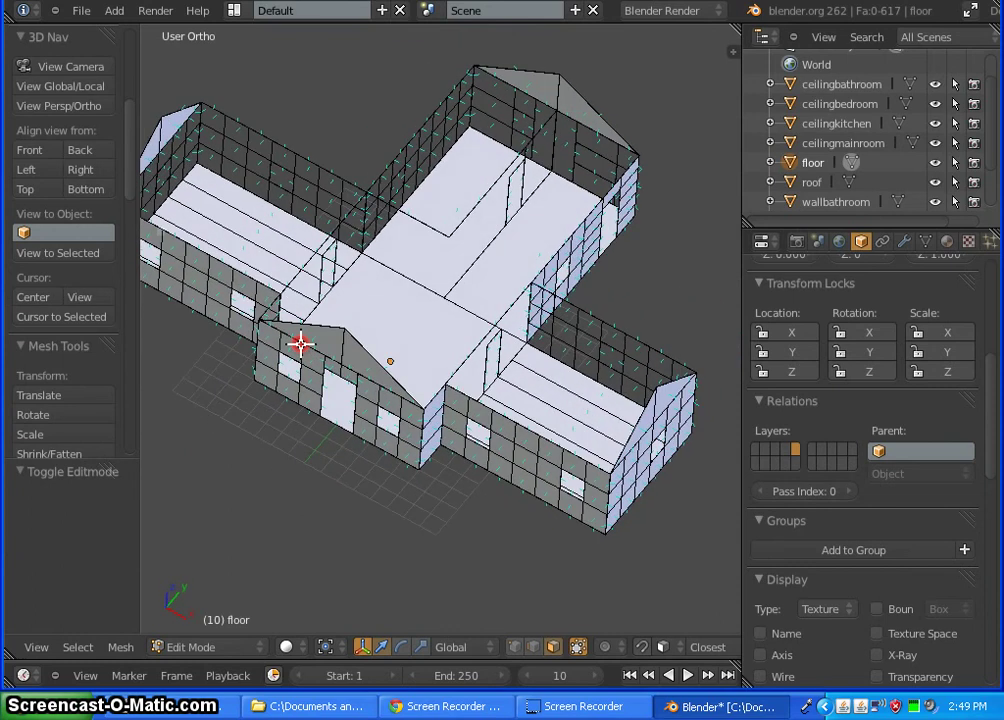
middle_drag(430, 217, 426, 260)
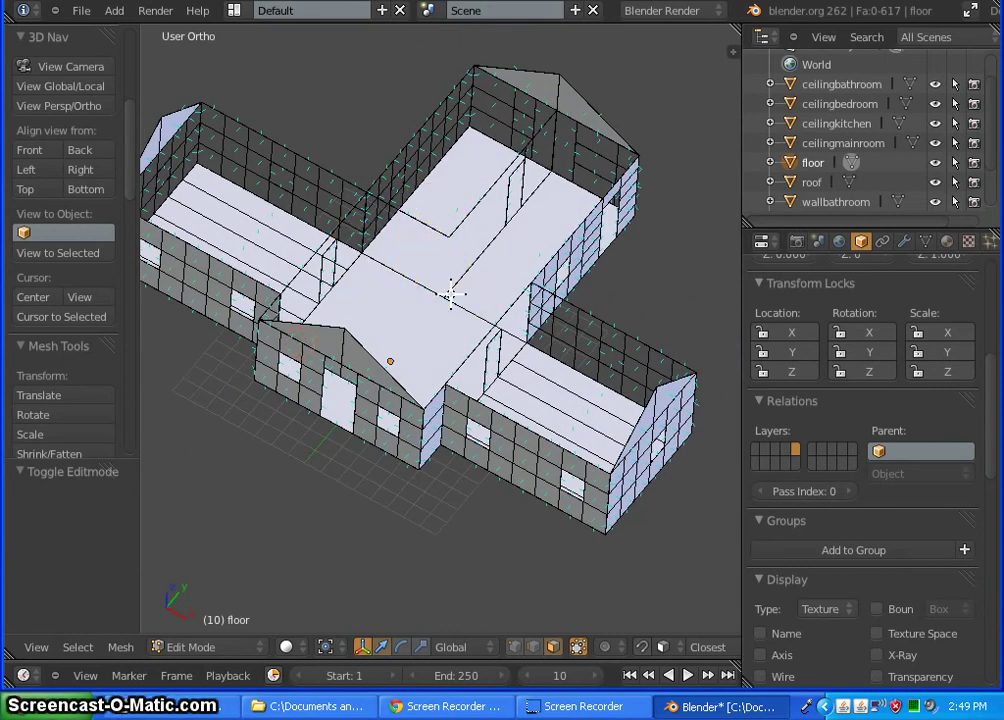
click(502, 148)
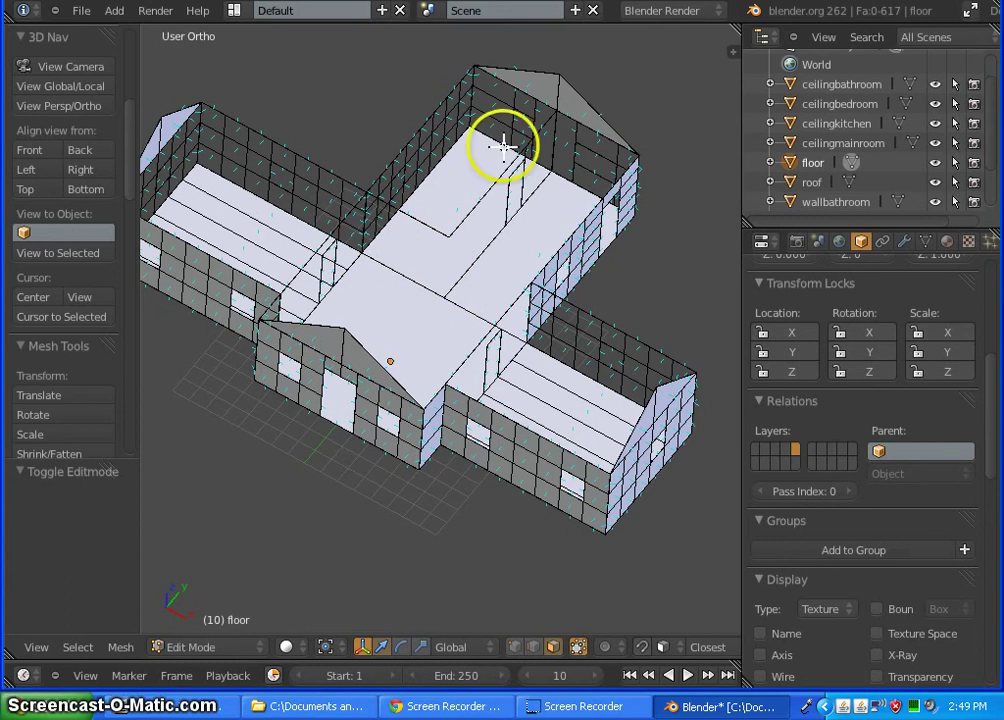